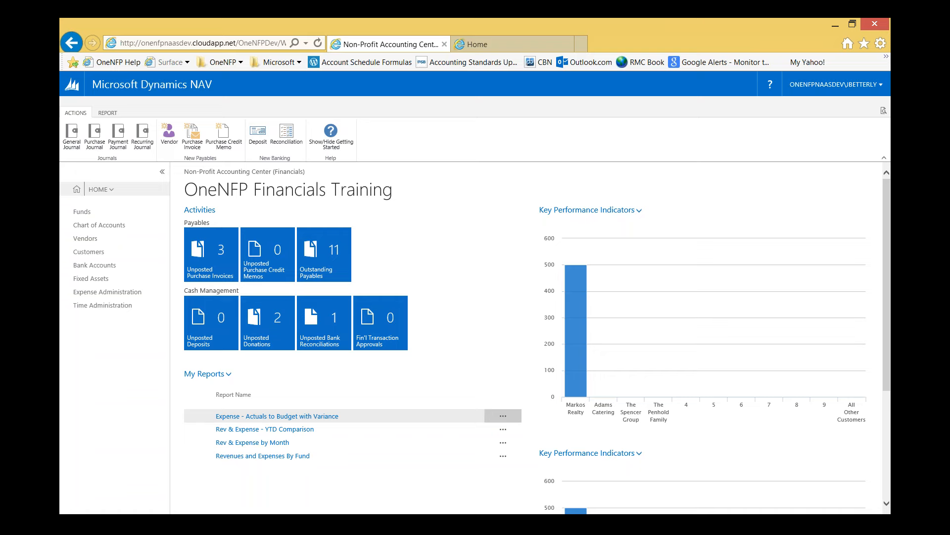
Switch to the OneNFP help site and open the About BudgetVision article in the Advanced Budgeting with BudgetVision introduction
click(495, 43)
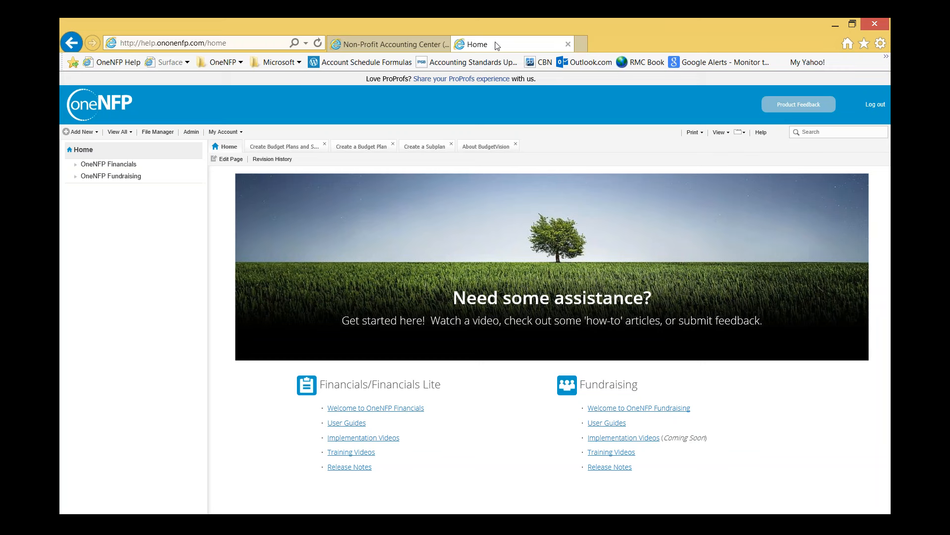
click(74, 165)
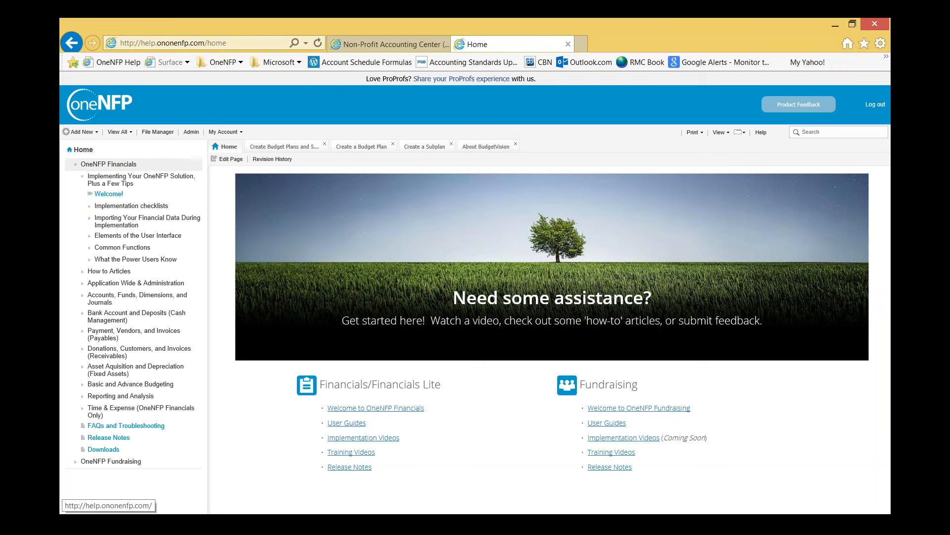
click(106, 385)
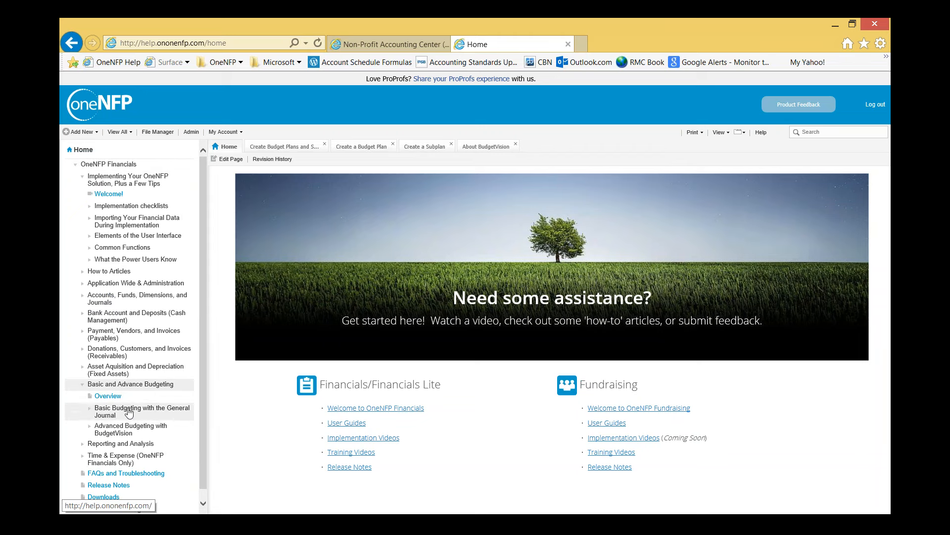
click(104, 429)
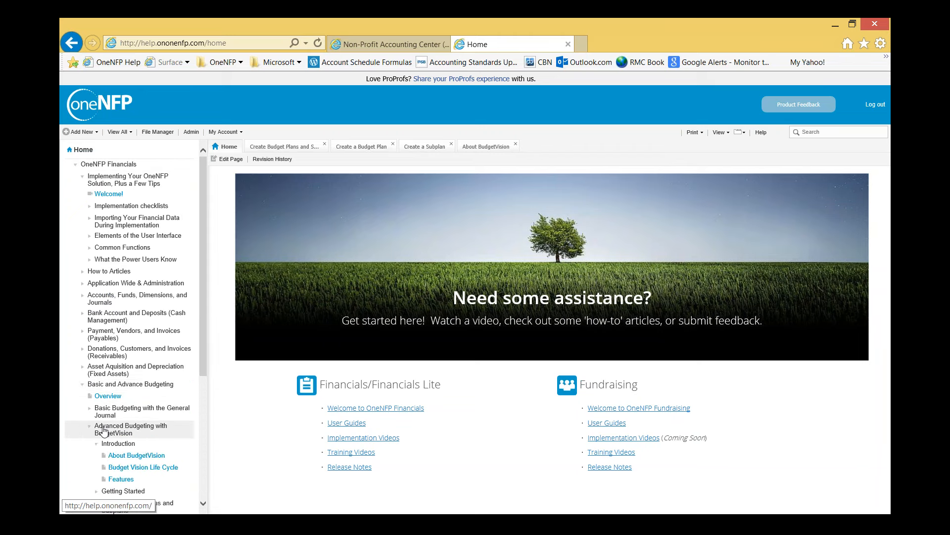
click(130, 456)
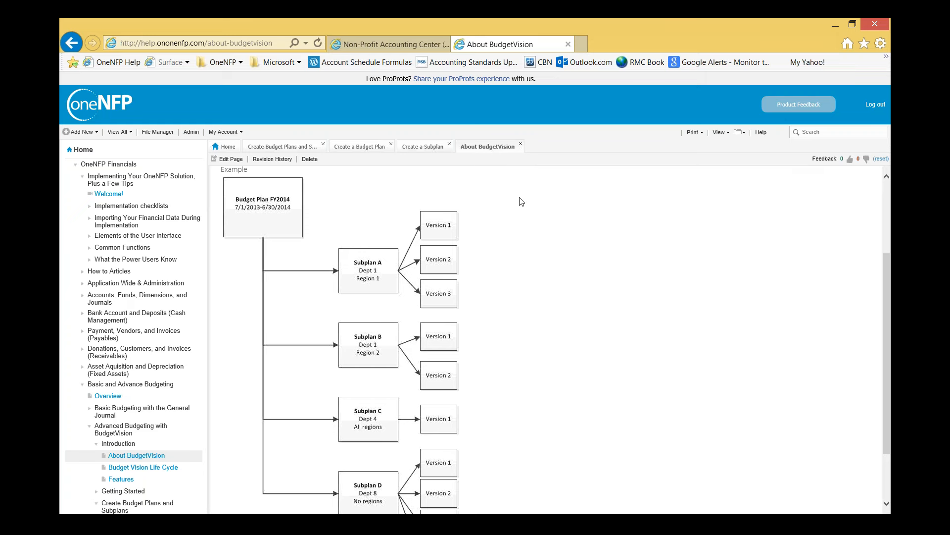
Return to Dynamics NAV and review the EXPENSES card among the budgeting G/L Account Sets, closing it when done
click(401, 46)
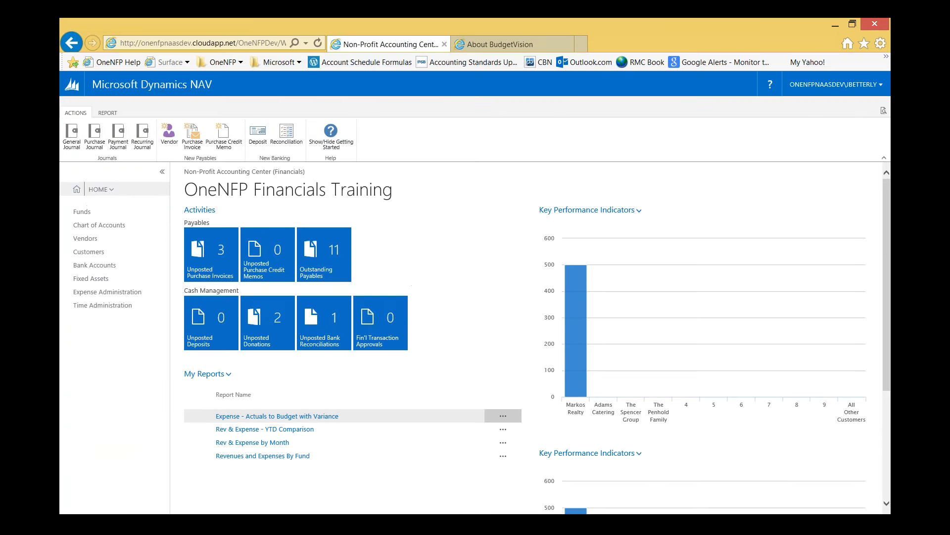
click(101, 191)
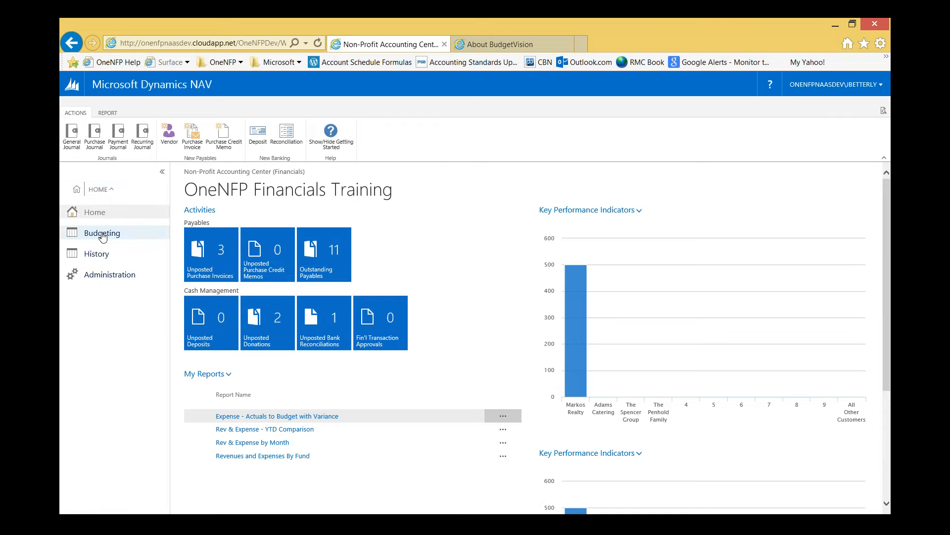
click(102, 233)
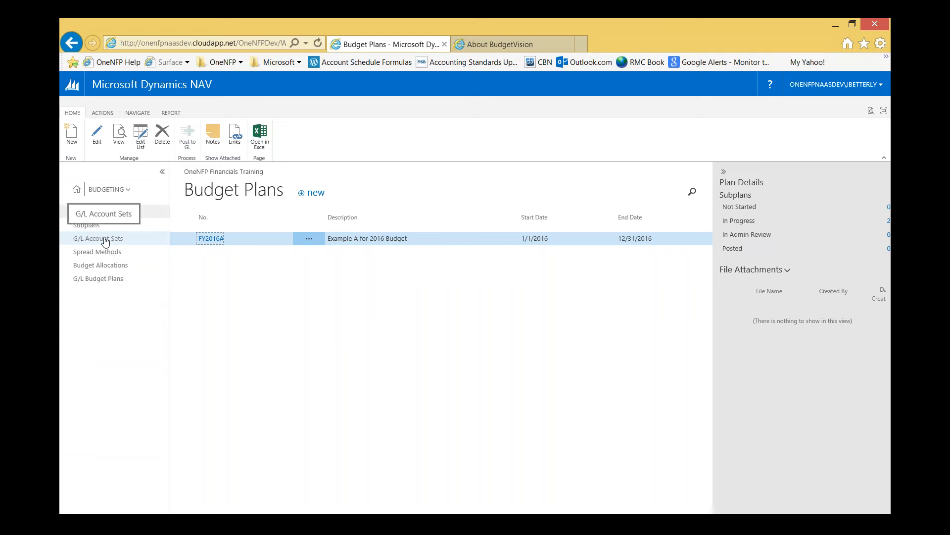
click(105, 240)
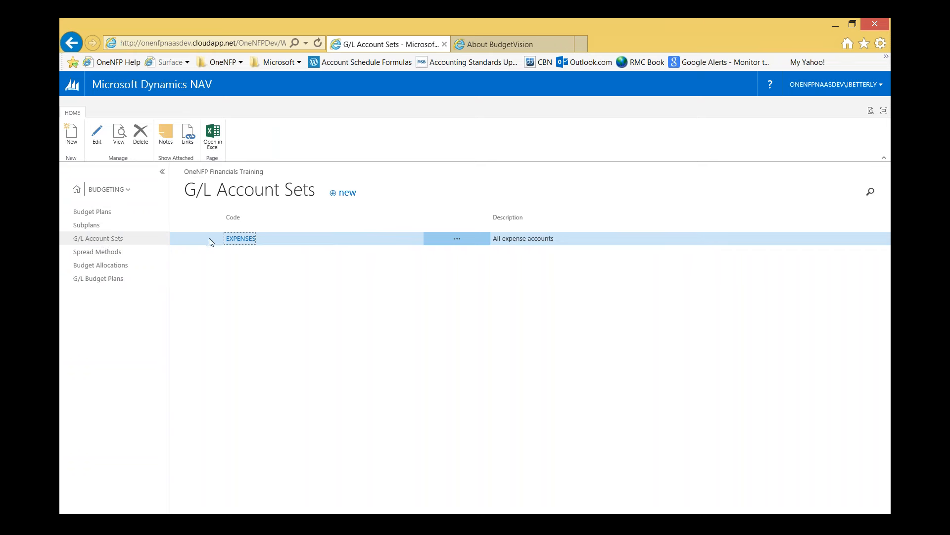
click(240, 238)
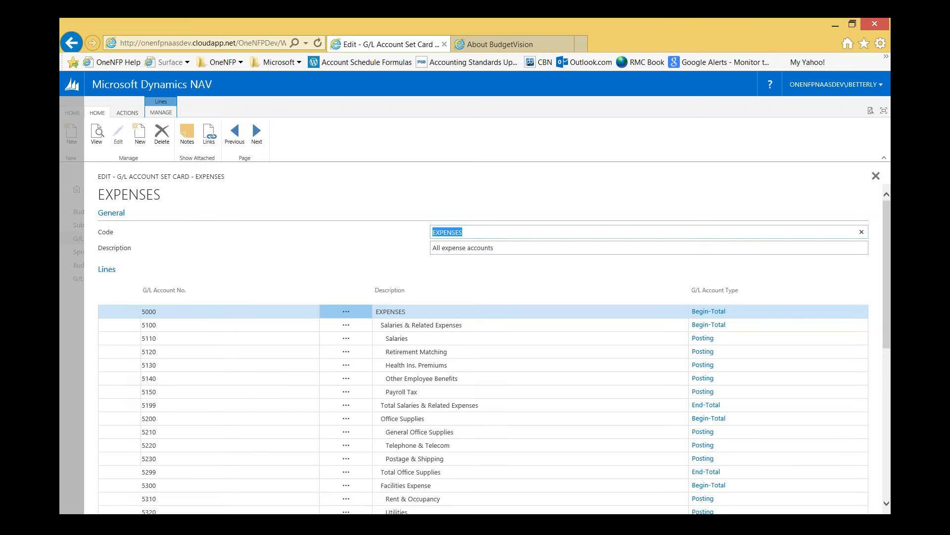
click(877, 177)
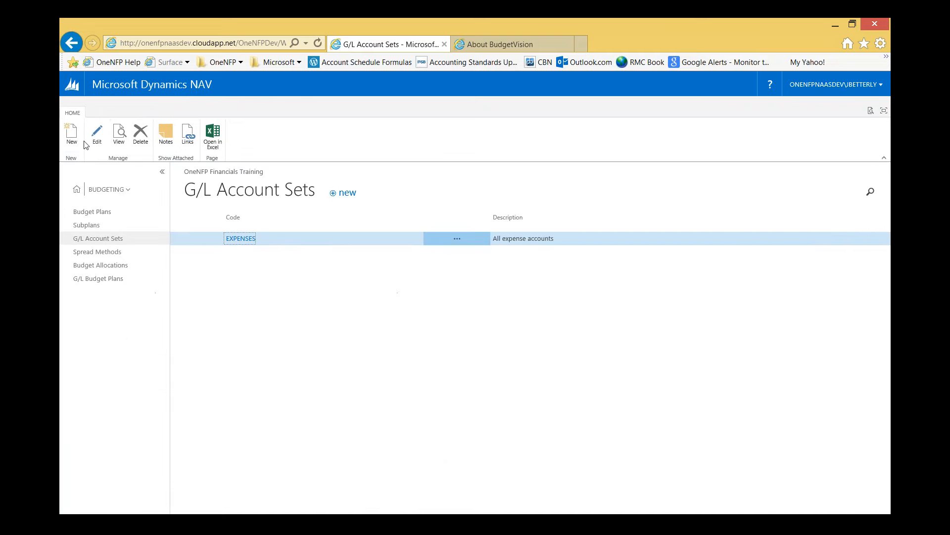
Create a new G/L account set with the code PROG EXP and the description Program Expenses
click(74, 135)
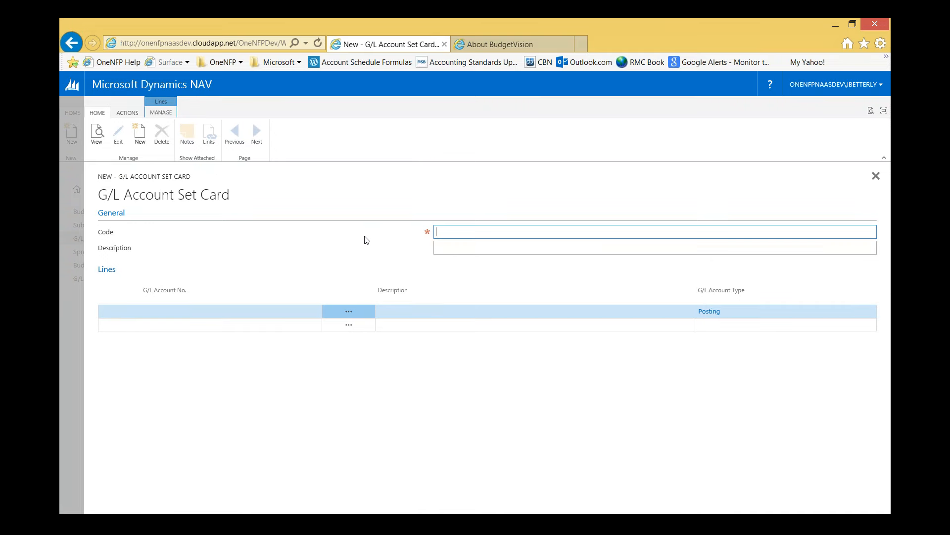
text(Prog Exp)
key(Tab)
text(Program Expenses)
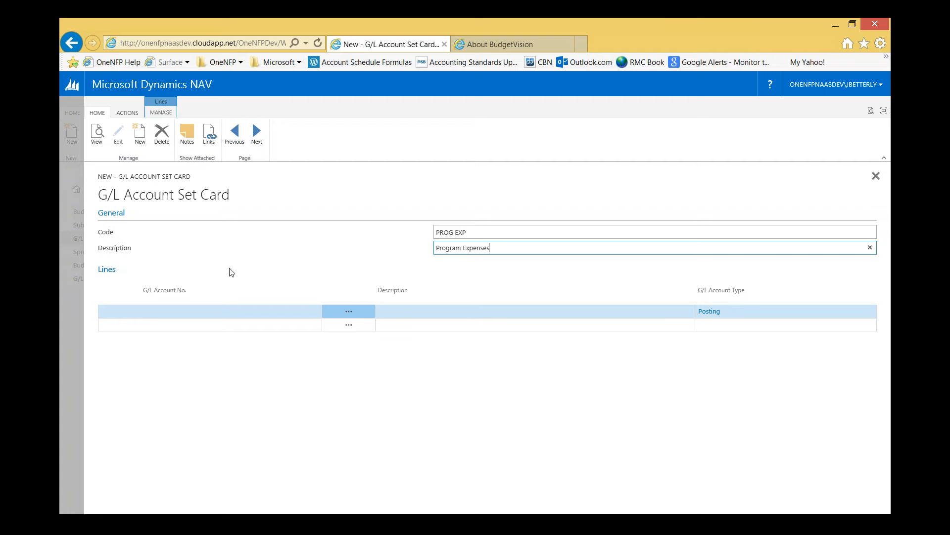
Generate the set's lines from G/L accounts 5600..5699 with total accounts included, and close the account set card
click(180, 311)
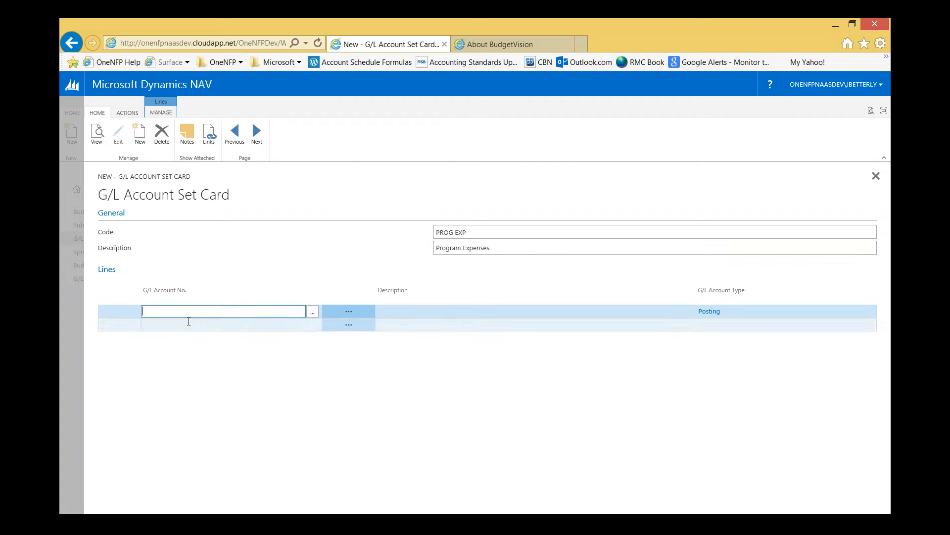
click(130, 113)
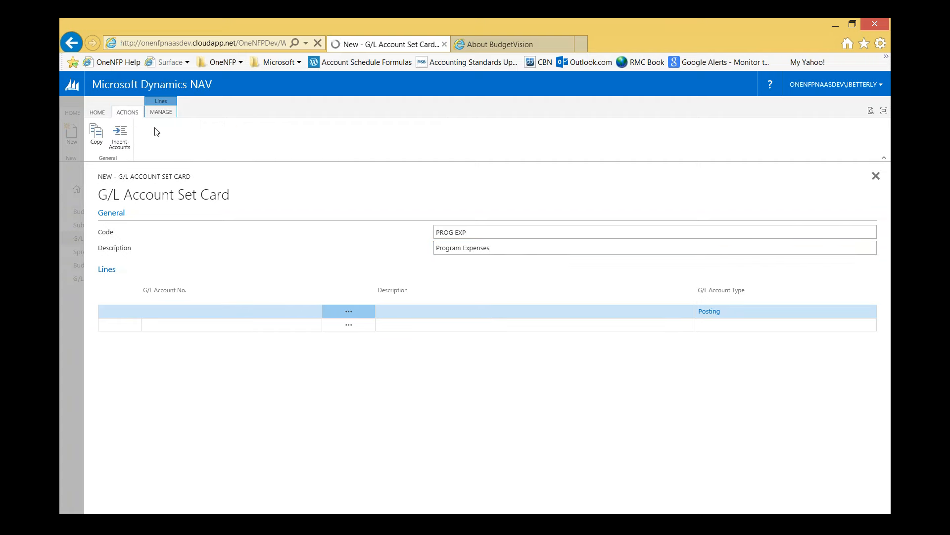
click(166, 112)
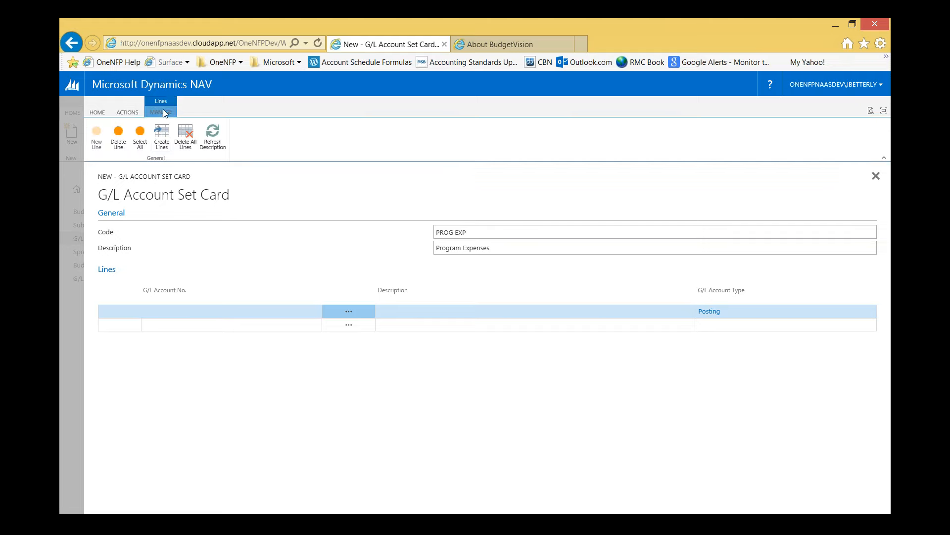
click(162, 136)
click(528, 198)
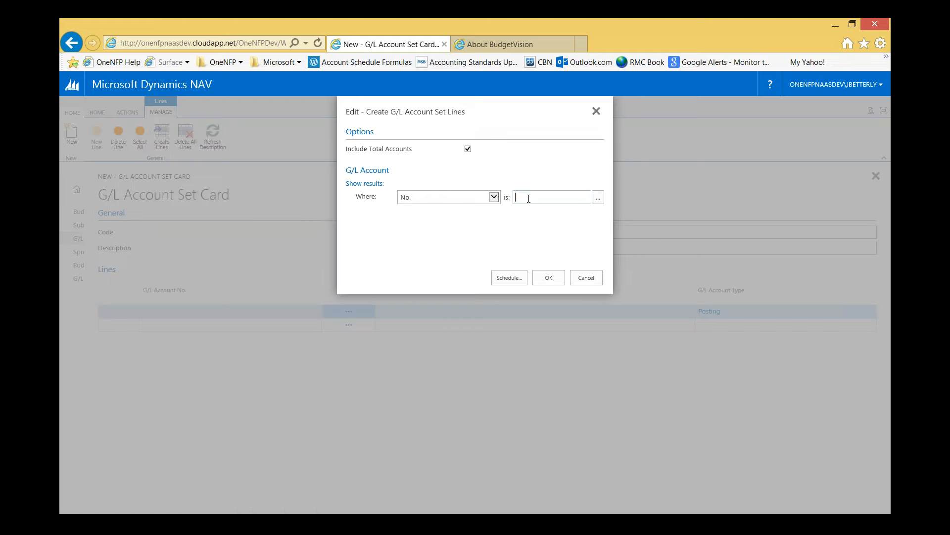
text(5600)
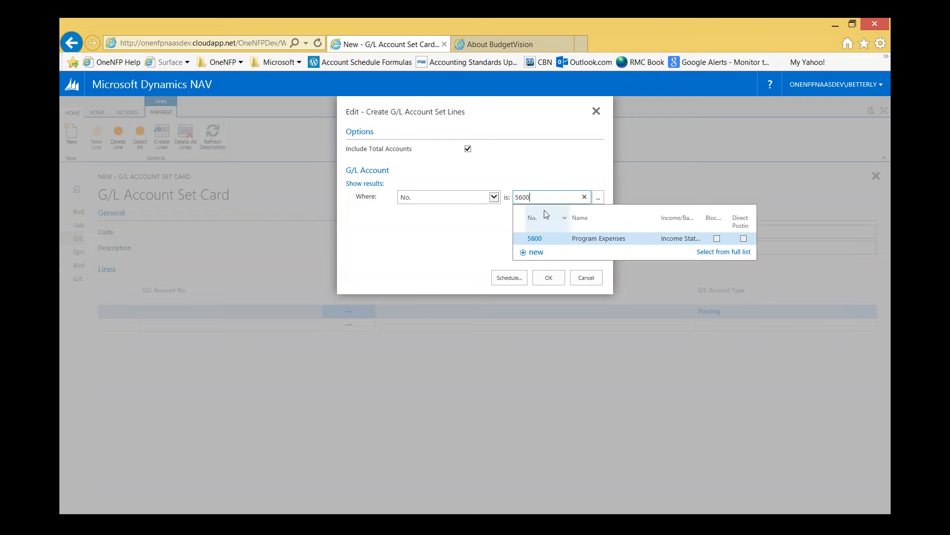
text(..)
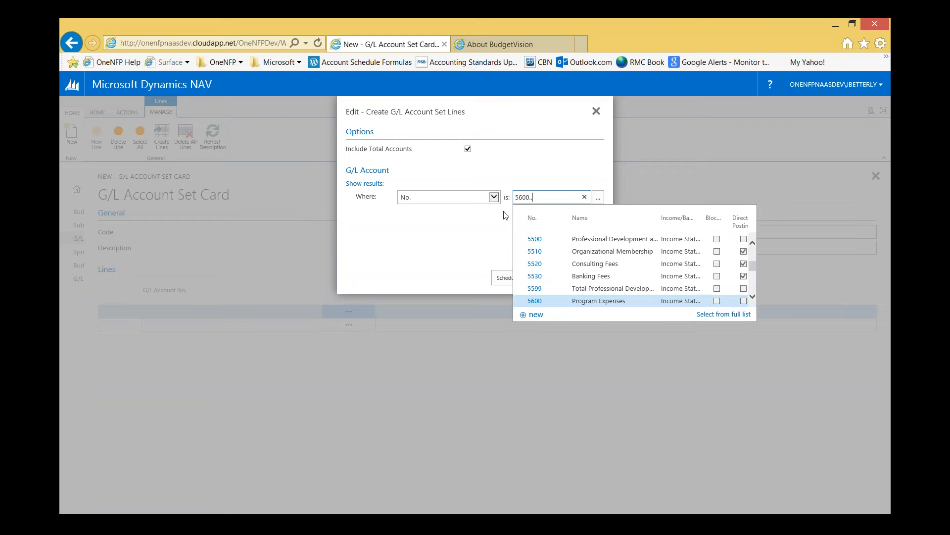
text(5699)
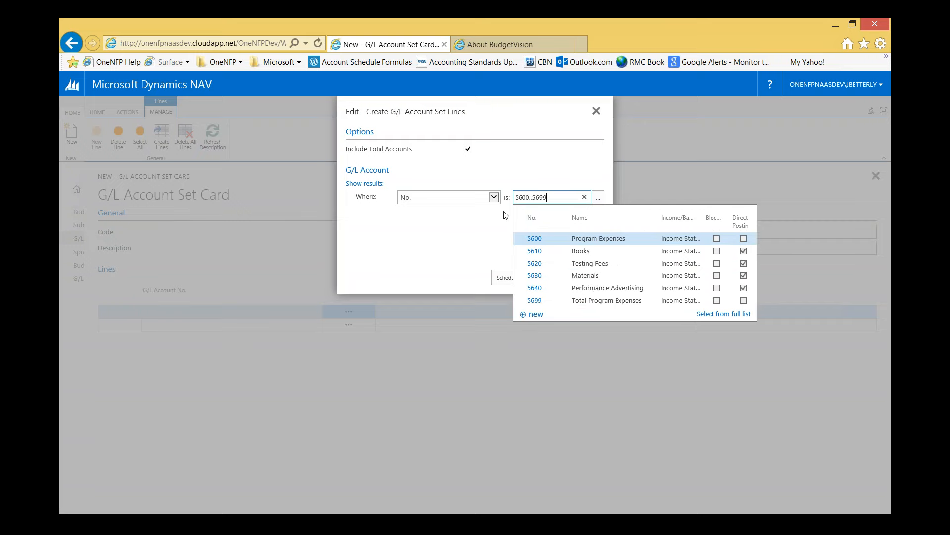
click(490, 240)
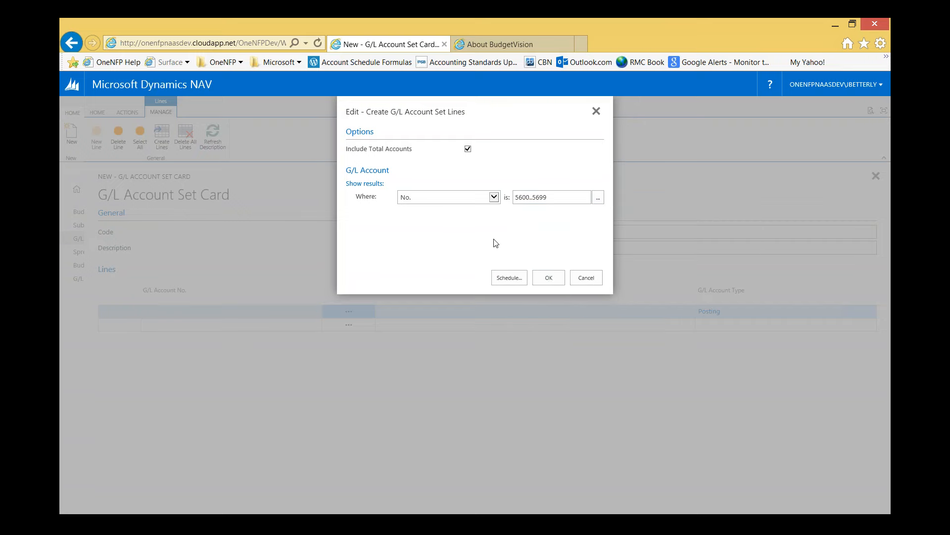
click(550, 278)
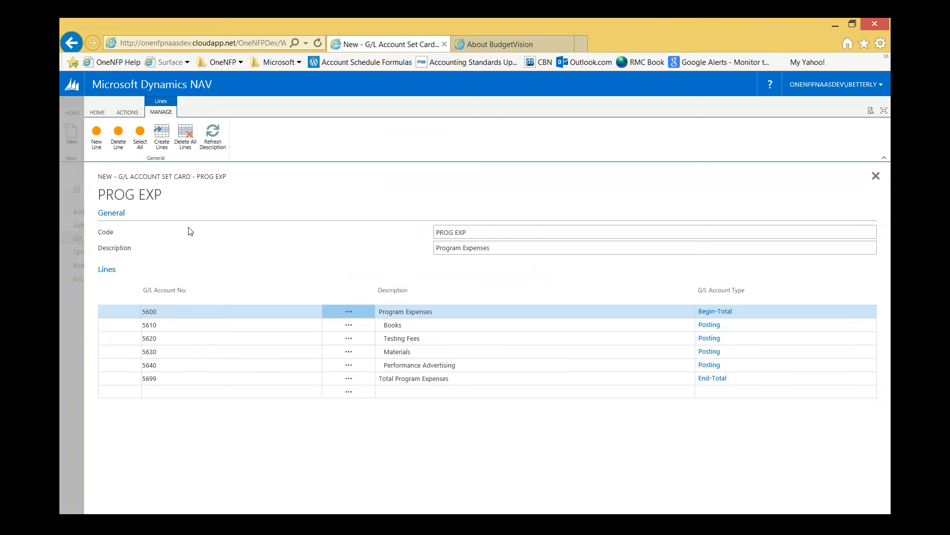
click(876, 177)
click(876, 178)
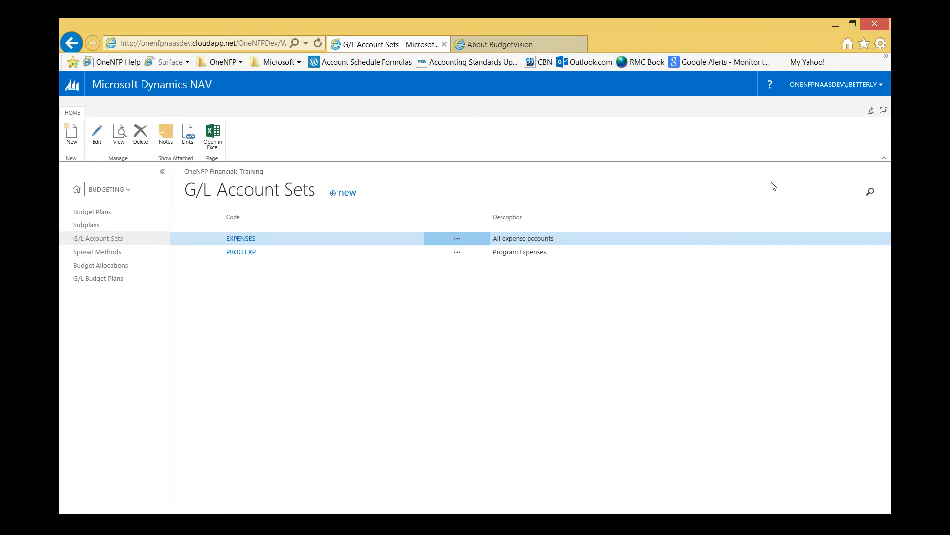
Start a new G/L account numbered 5650 in the Chart of Accounts
click(77, 192)
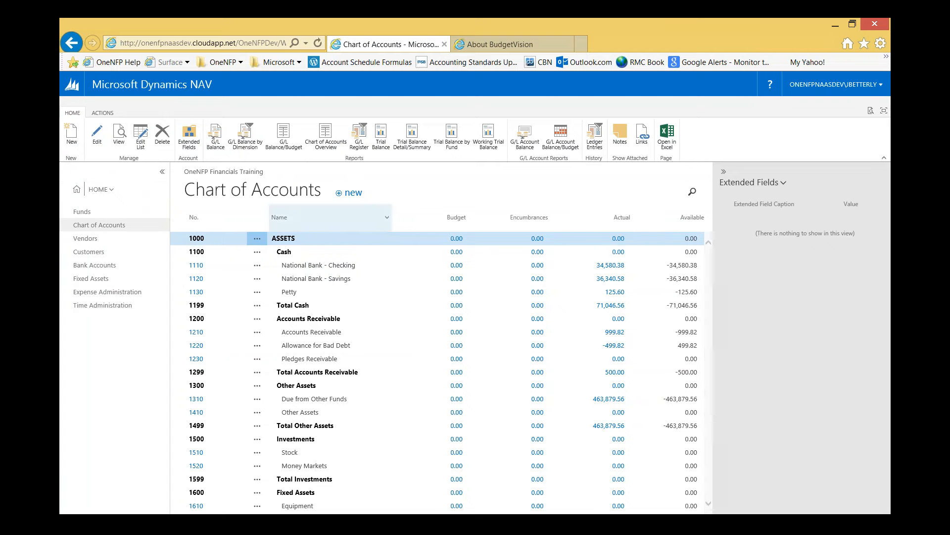
click(350, 192)
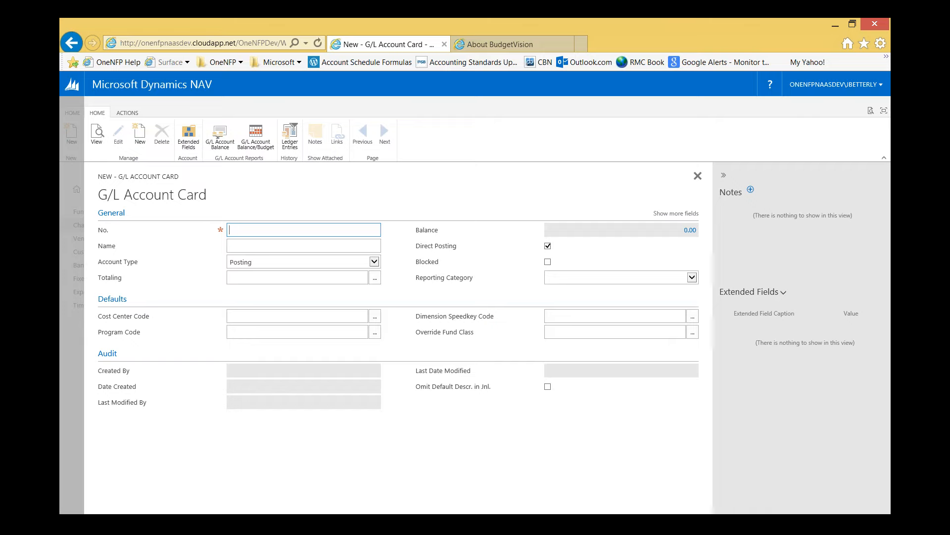
text(5650)
key(Tab)
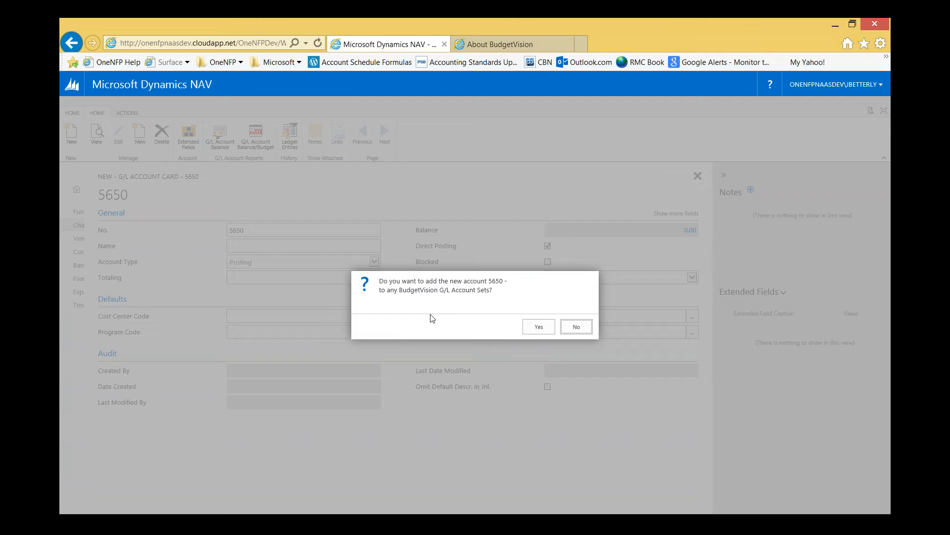
Accept adding the new account to a BudgetVision G/L account set and choose PROG EXP
click(540, 325)
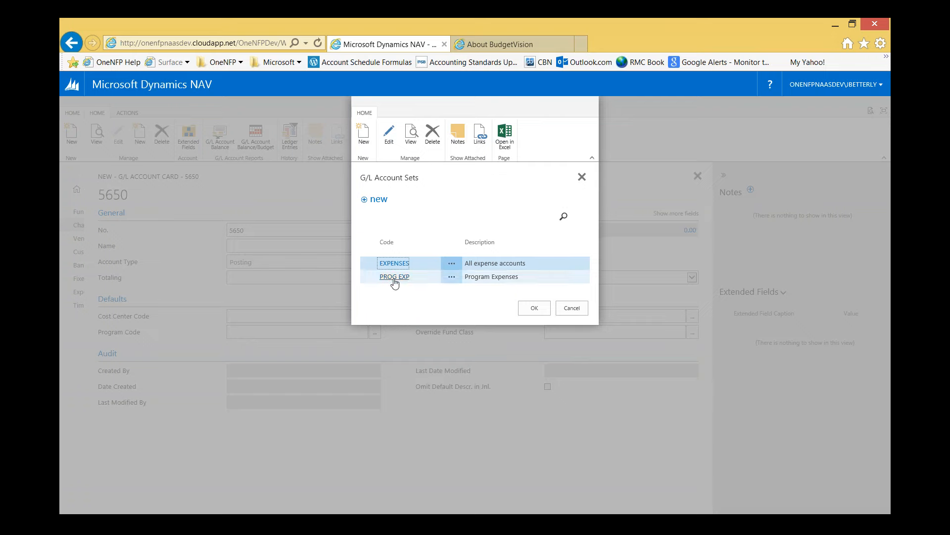
click(420, 276)
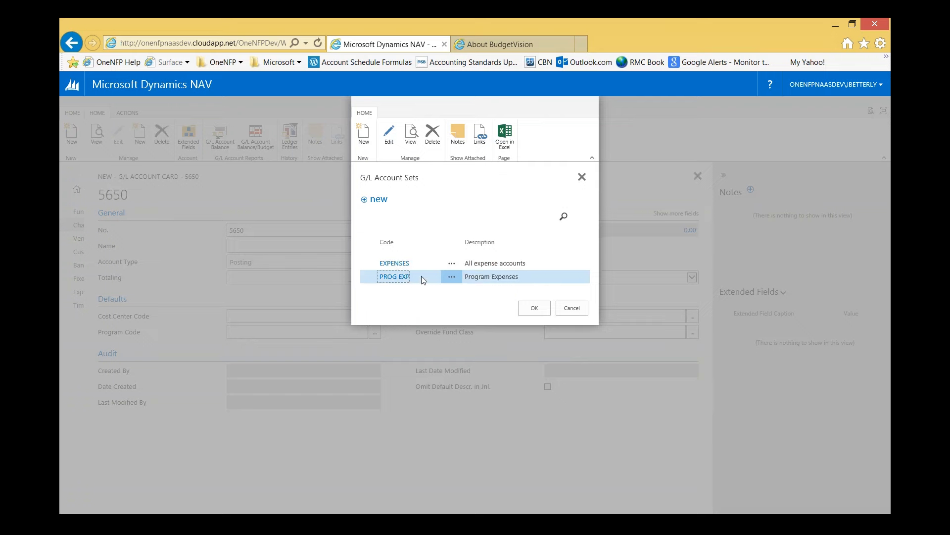
click(529, 309)
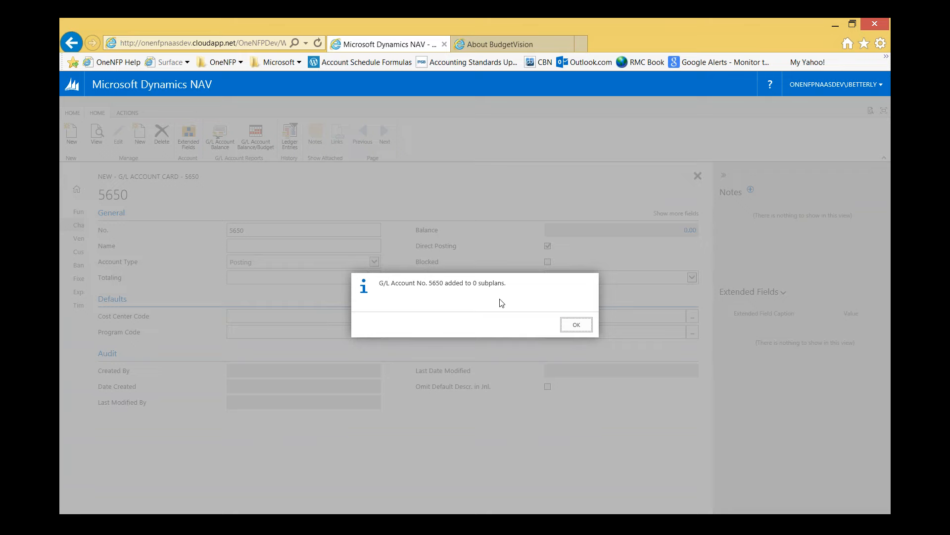
click(576, 325)
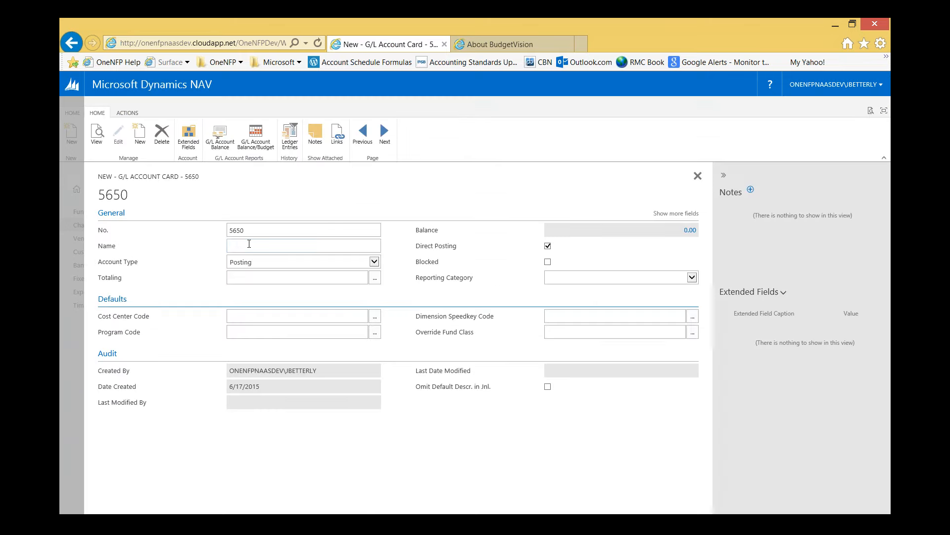
Name account 5650 "Example account" and close its card
text(Example account)
key(Tab)
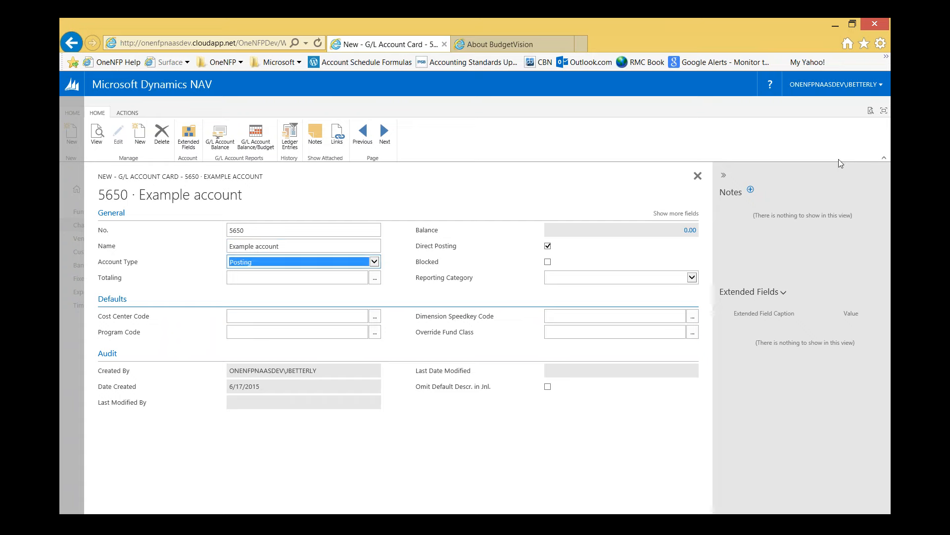
key(Escape)
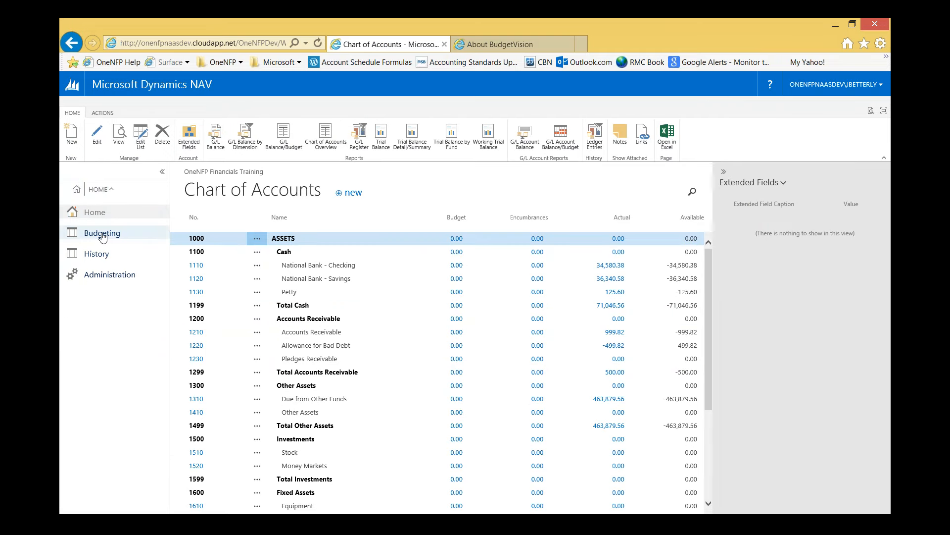
Open the PROG EXP card from the budgeting G/L Account Sets to check its lines for account 5650
click(102, 234)
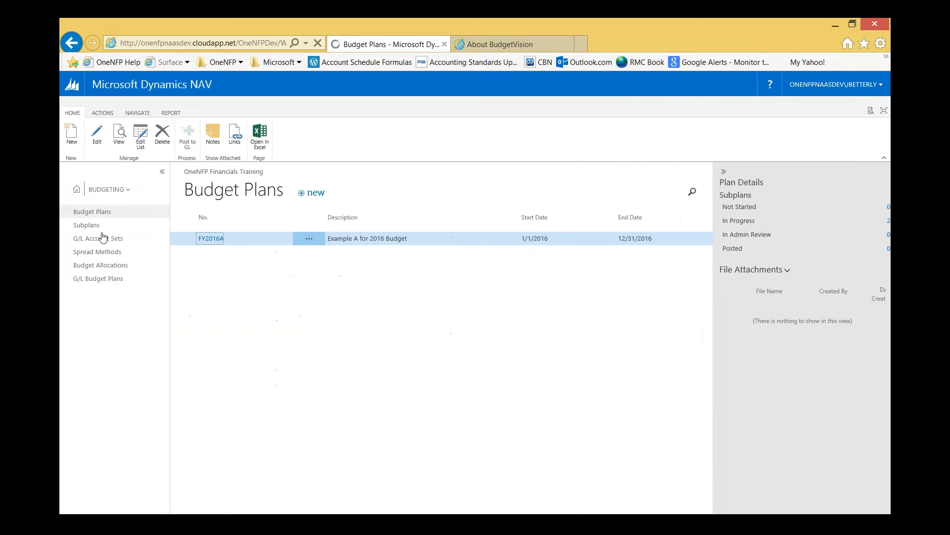
click(103, 238)
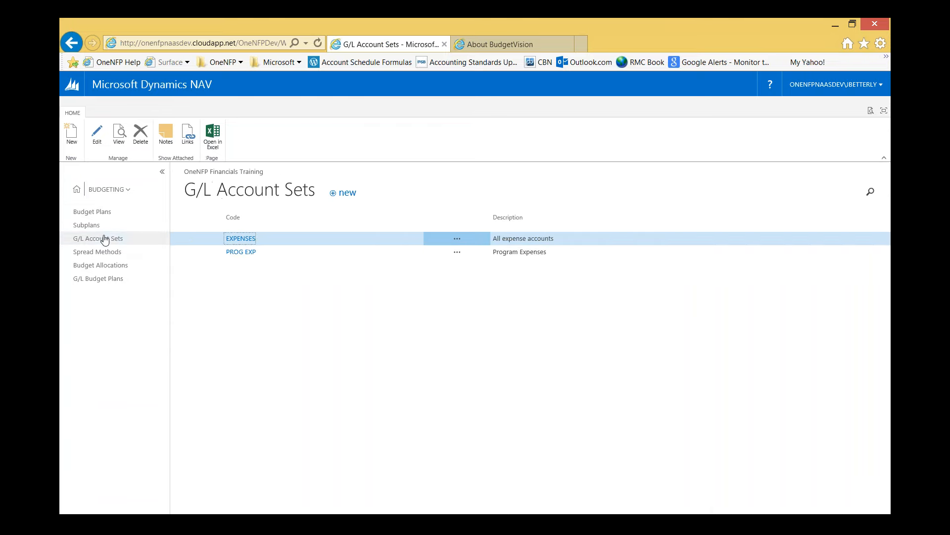
click(235, 255)
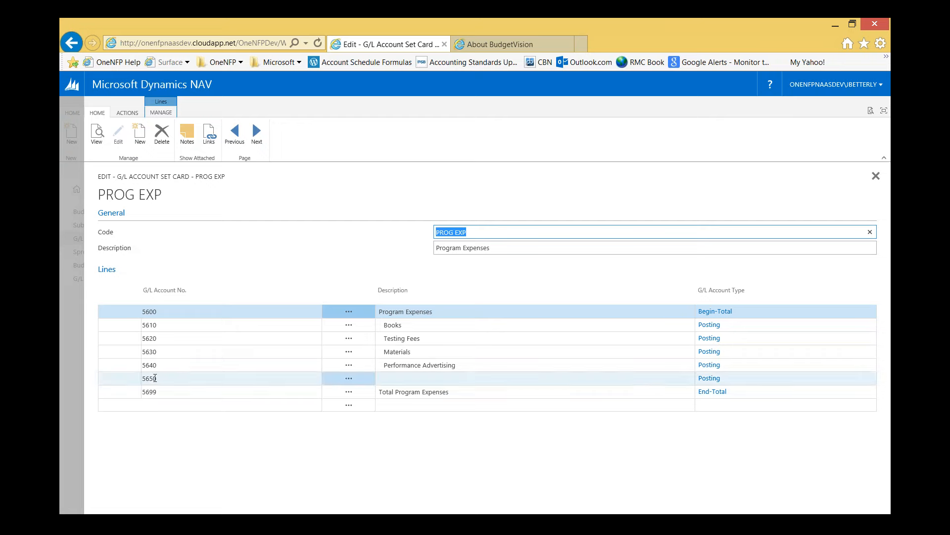
Describe account 5650 in the PROG EXP lines as "My Example Account" and close the account set card
click(406, 377)
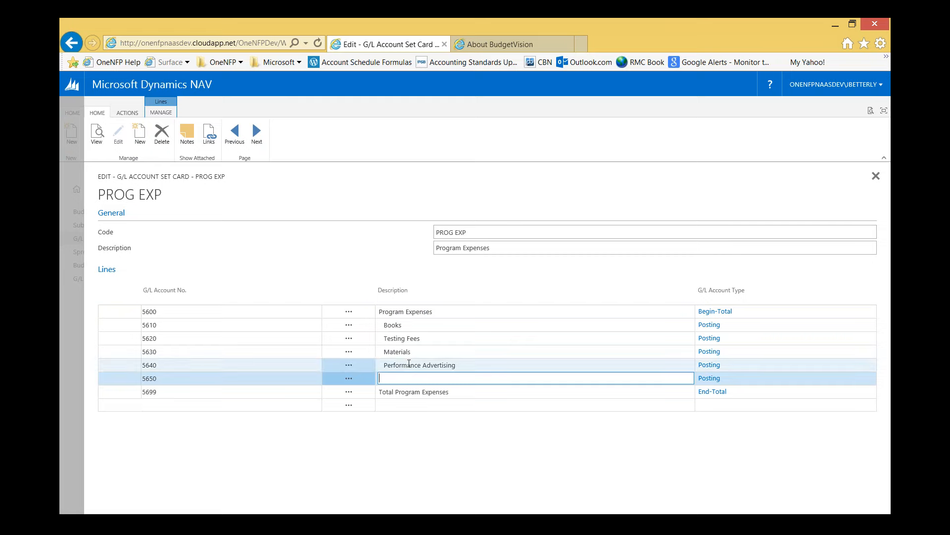
click(405, 312)
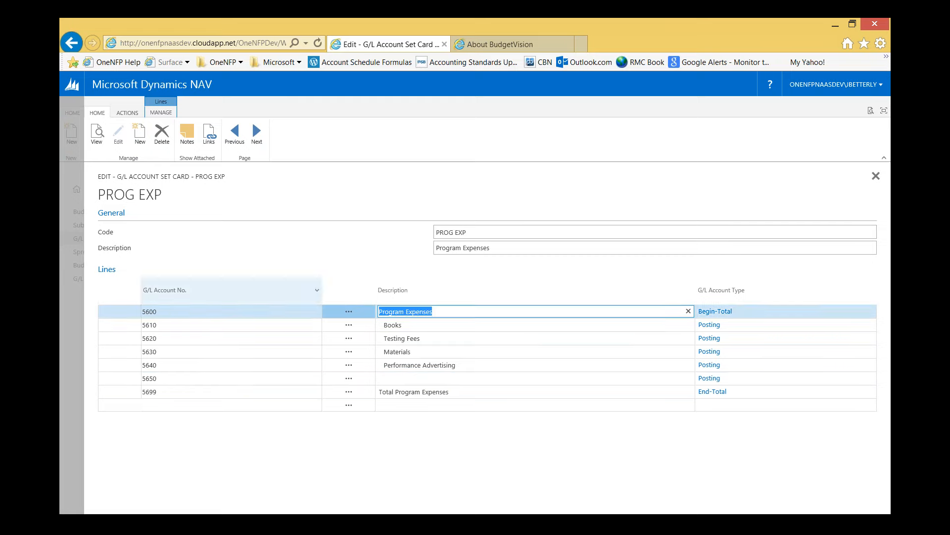
click(395, 325)
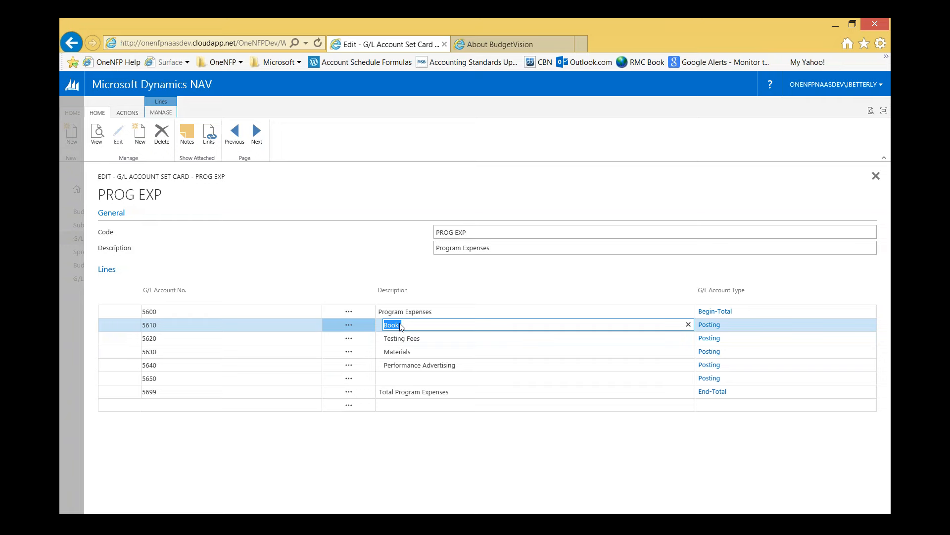
click(406, 378)
text(My E)
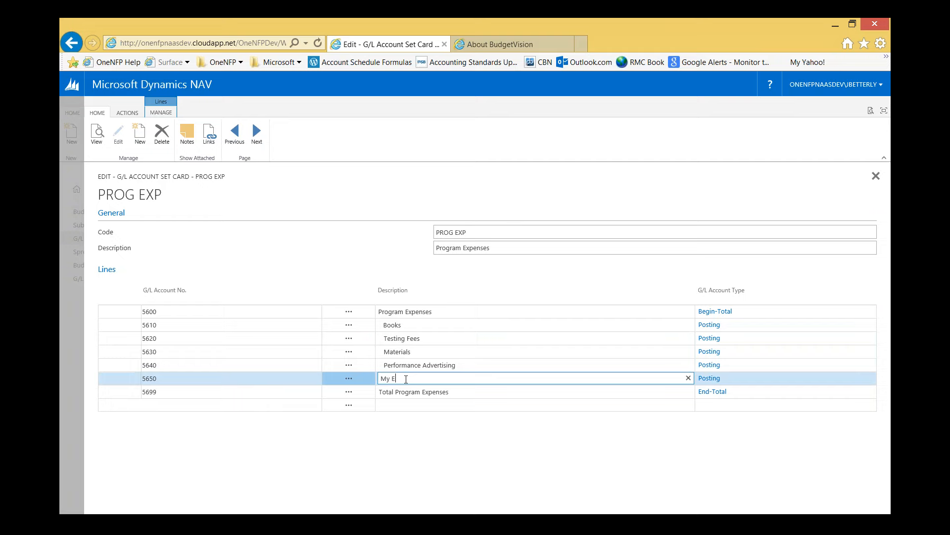
text(xample Account)
key(Tab)
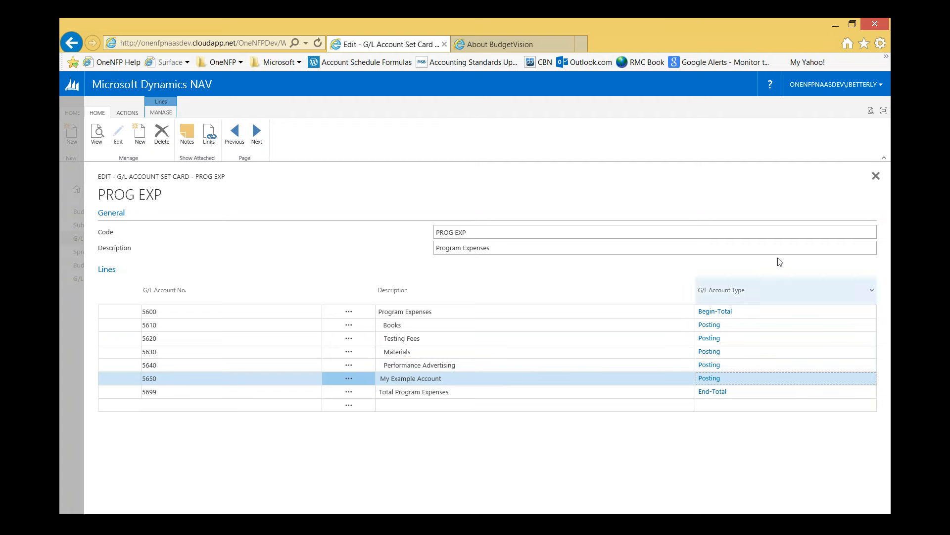
click(875, 177)
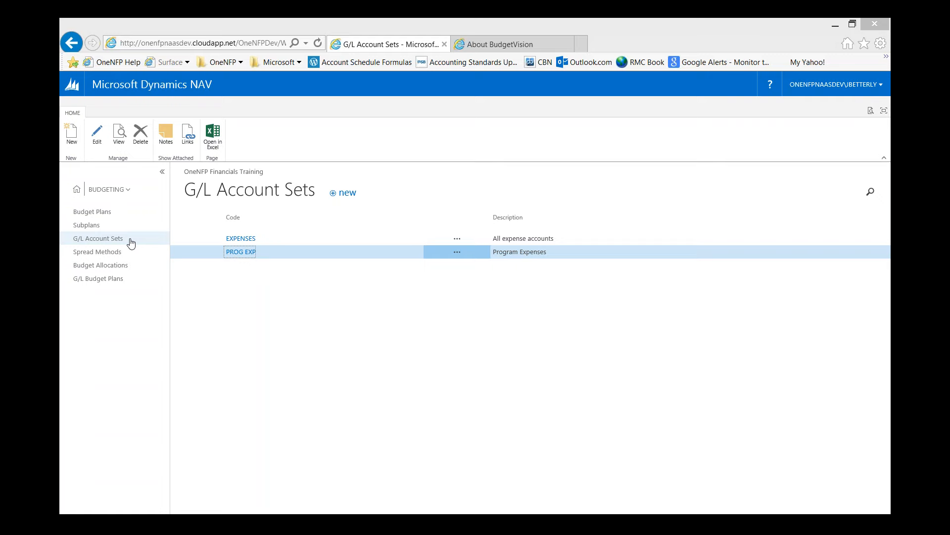
Look at the example budget plan and subplan diagram on the About BudgetVision help page, and return to the G/L Account Sets
click(500, 45)
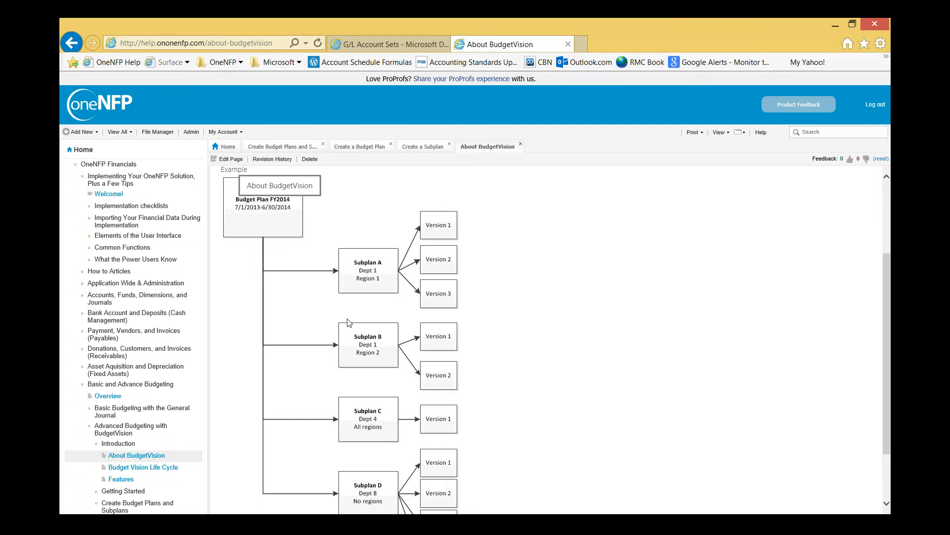
click(388, 44)
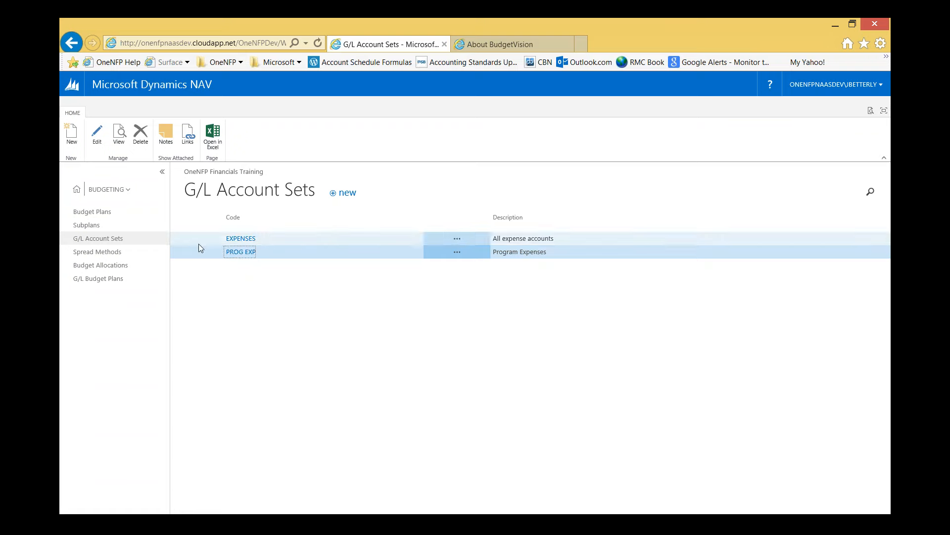
Create a new spread method in the budgeting Spread Methods with the code EXAMPLE
click(99, 253)
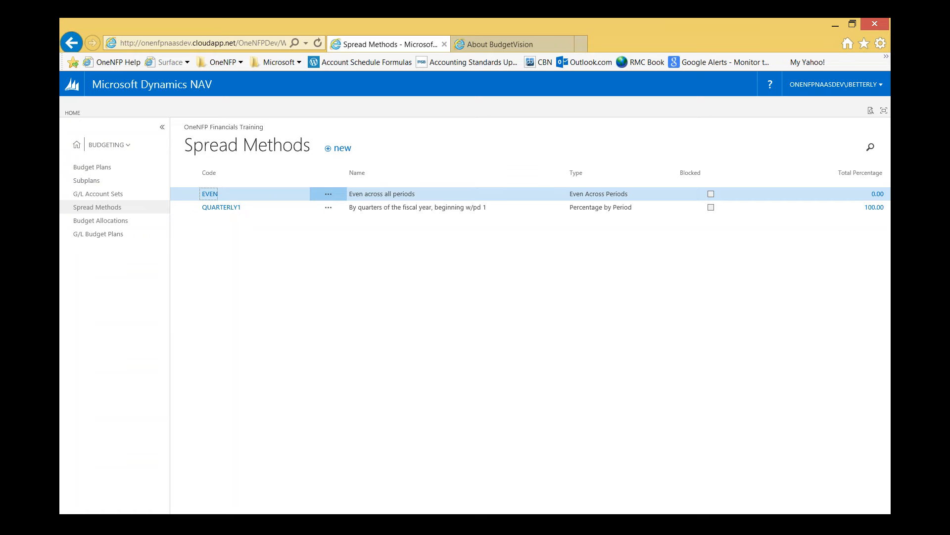
click(345, 151)
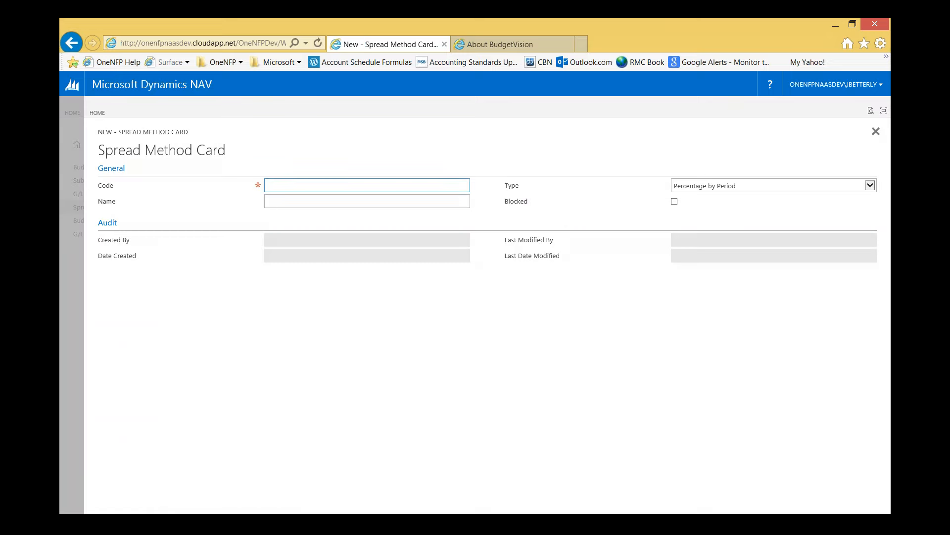
click(279, 187)
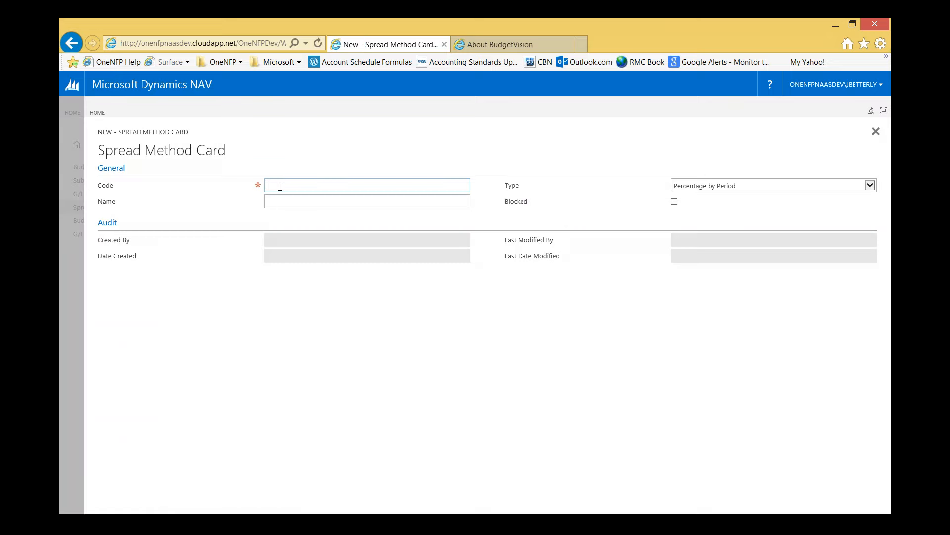
text(Example)
key(Tab)
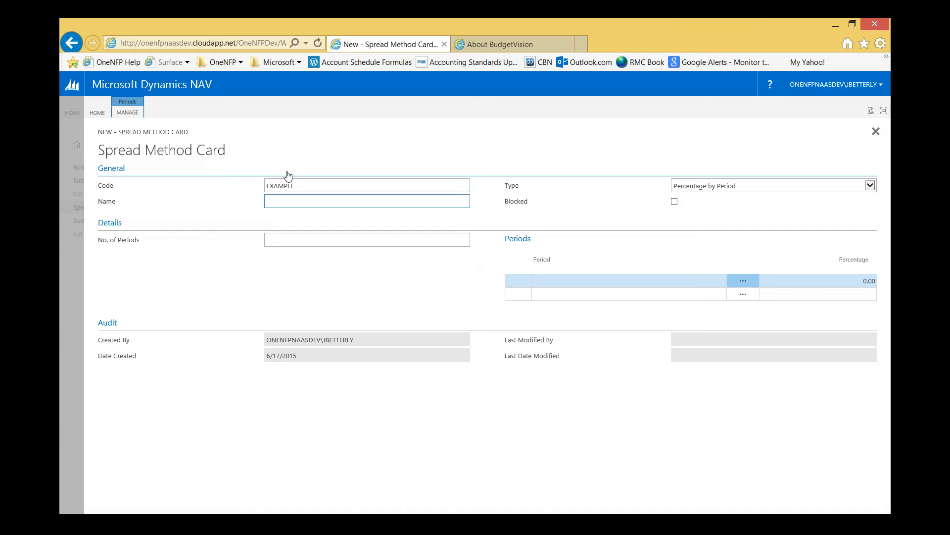
Check the available types, keep Percentage by Period, and set the EXAMPLE spread method's number of periods to 12
click(870, 185)
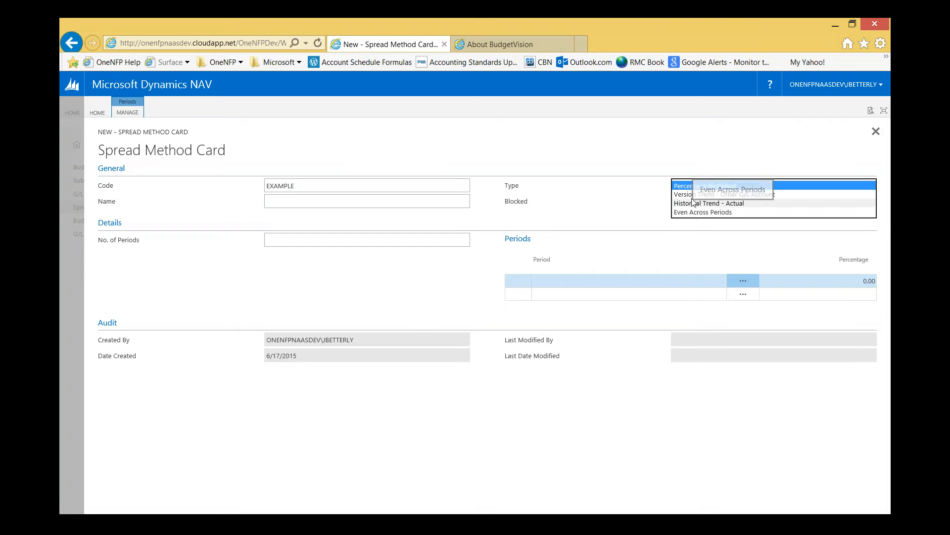
click(455, 239)
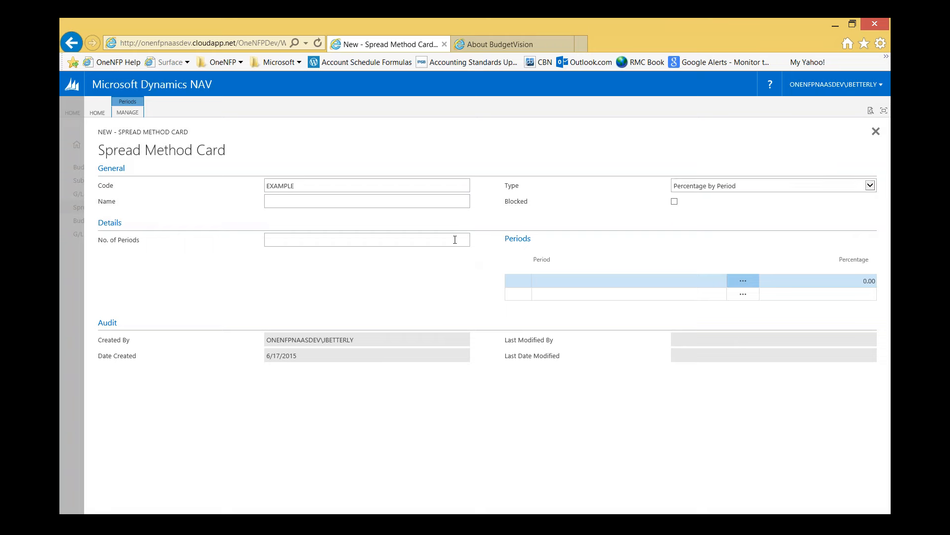
text(12)
key(Return)
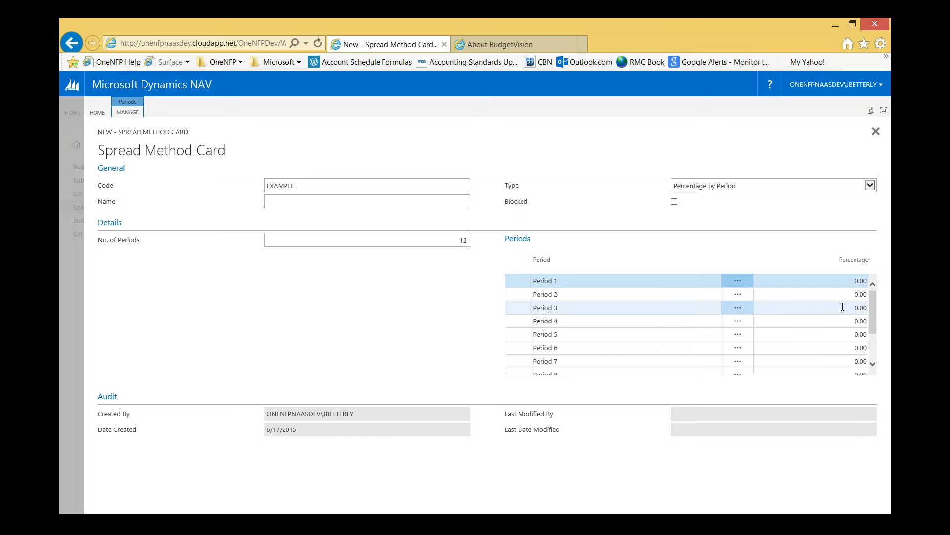
Set the percentage to 25 for Periods 3, 6, 9 and 12, and close the spread method card
click(843, 308)
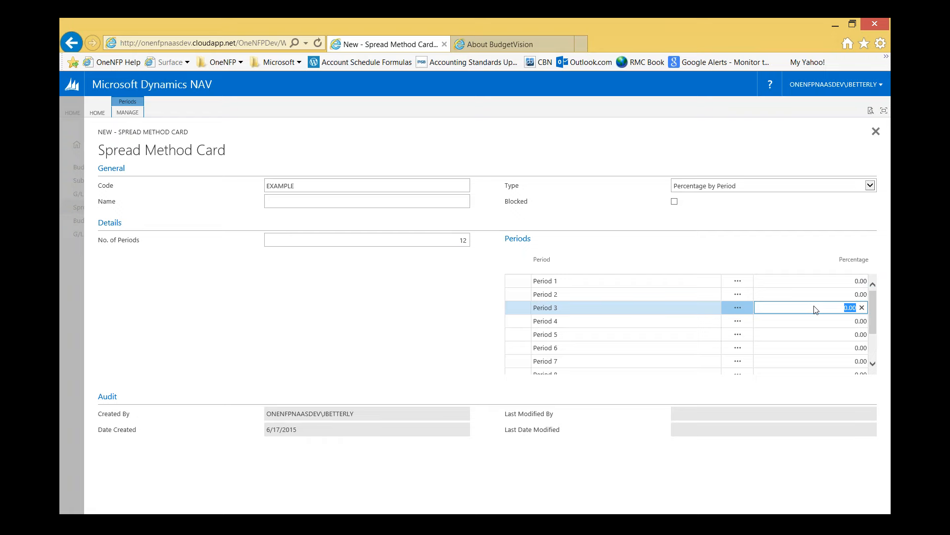
text(25)
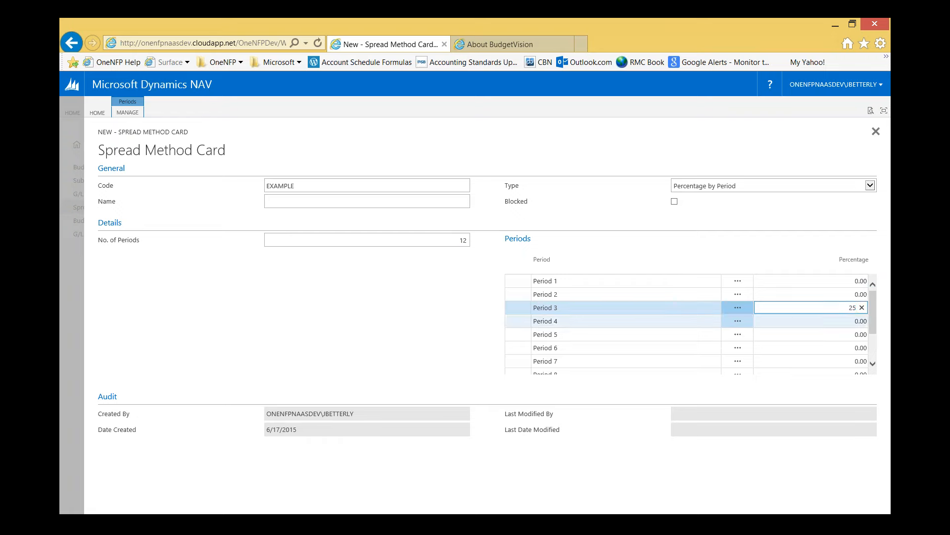
click(861, 350)
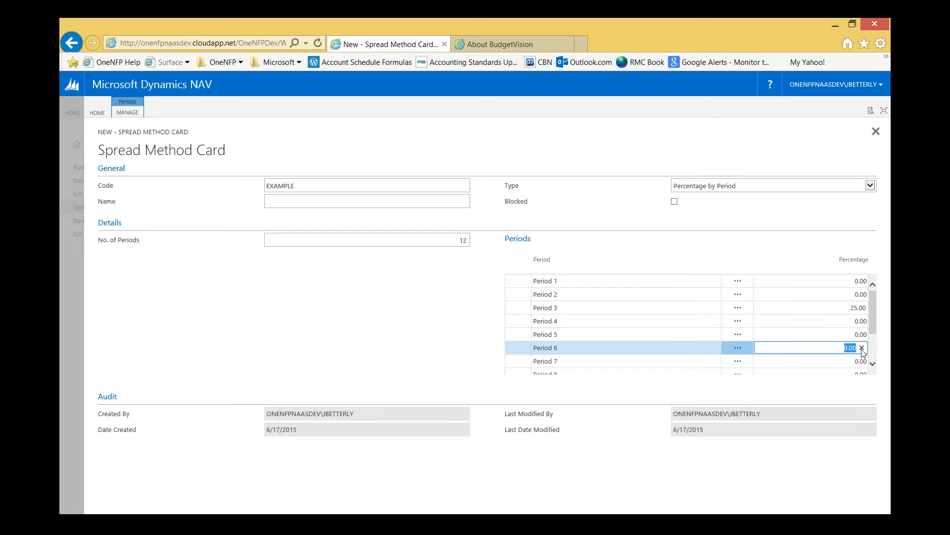
text(25)
drag(874, 326, 876, 357)
click(855, 316)
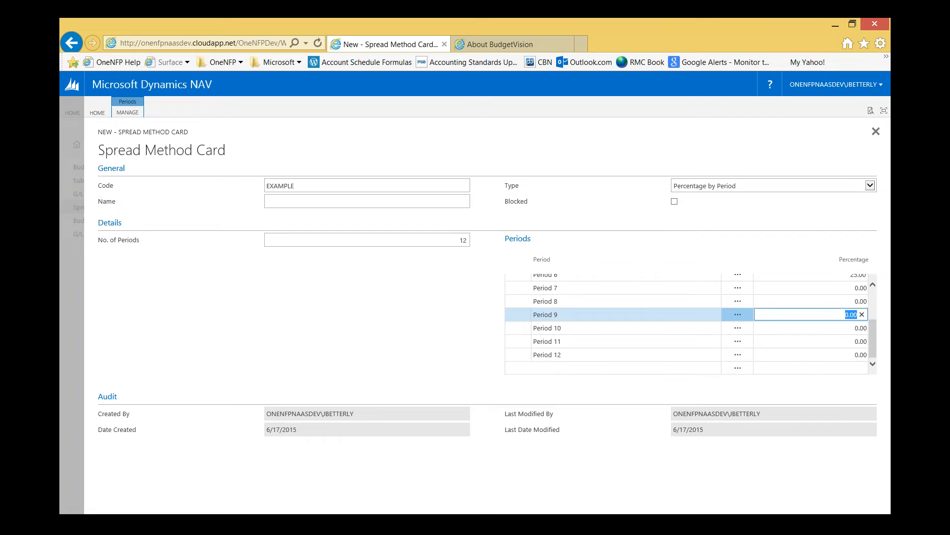
text(25)
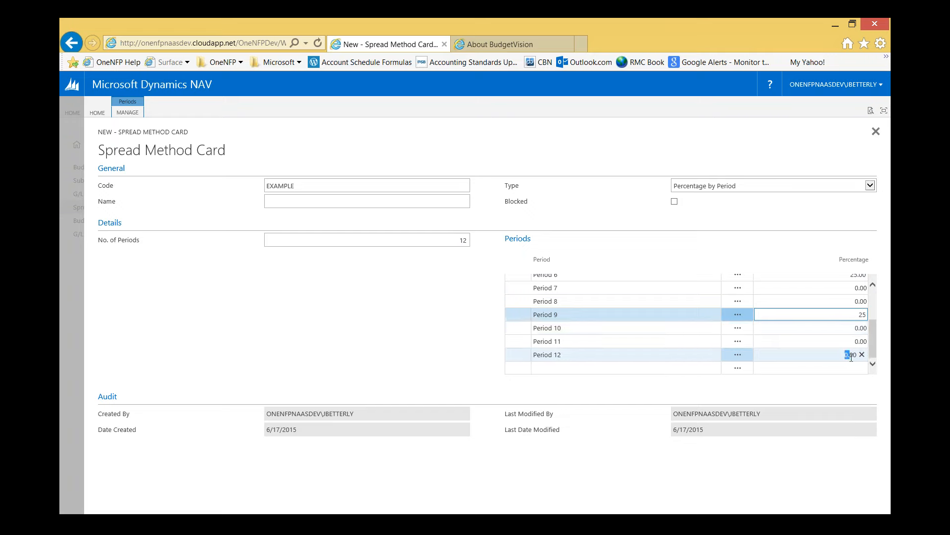
click(850, 354)
text(25)
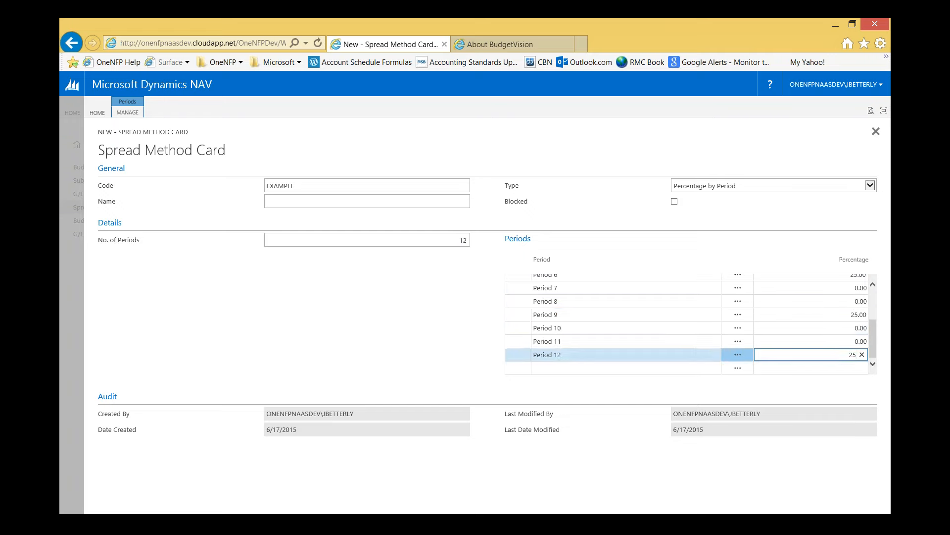
click(847, 341)
scroll(812, 321, up, 2)
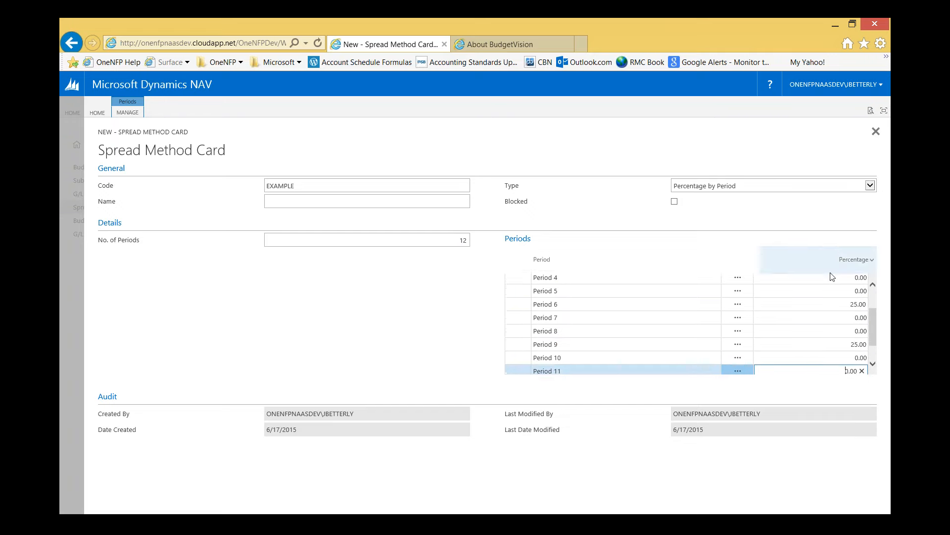
click(845, 294)
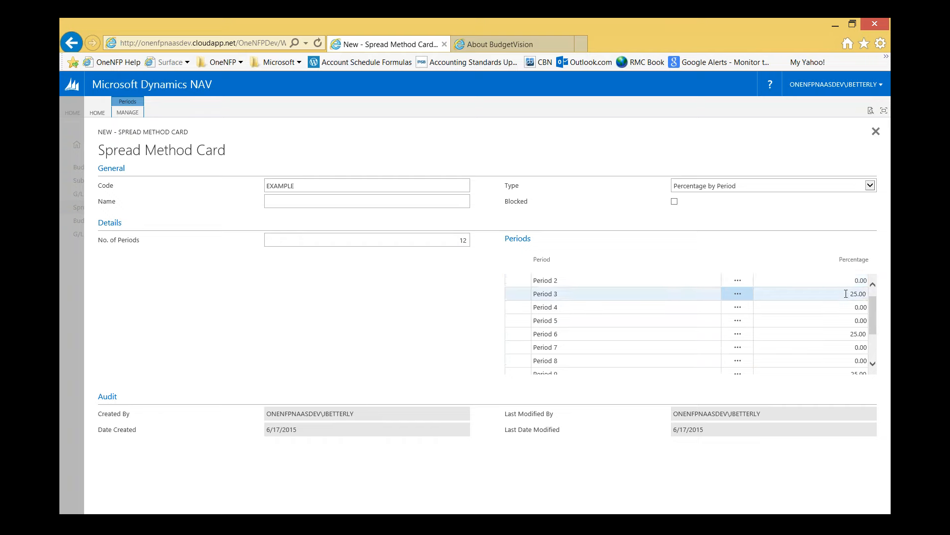
scroll(845, 293, up, 1)
click(829, 319)
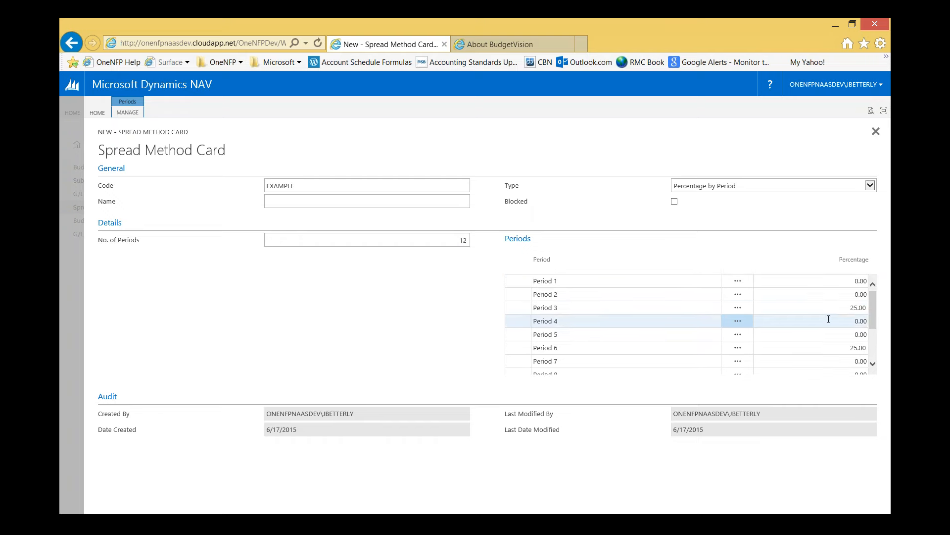
click(856, 308)
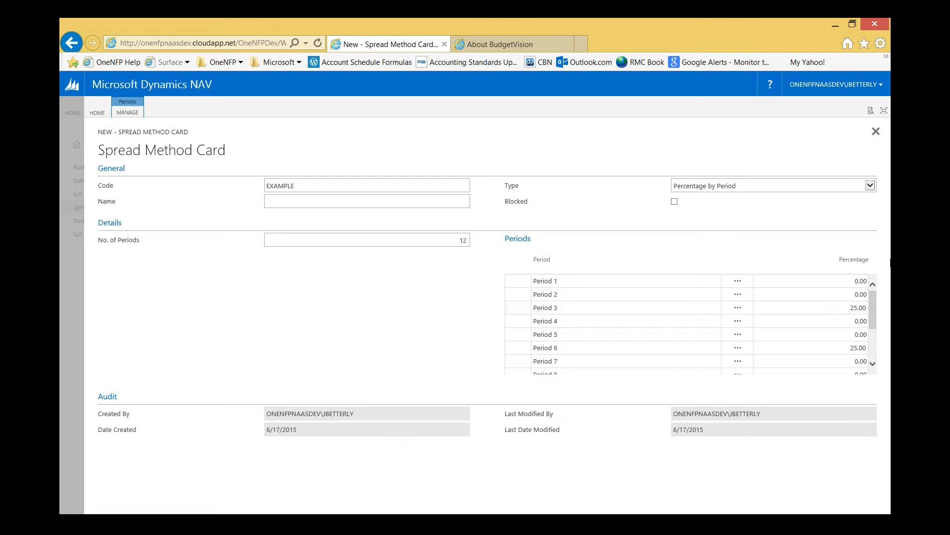
click(876, 132)
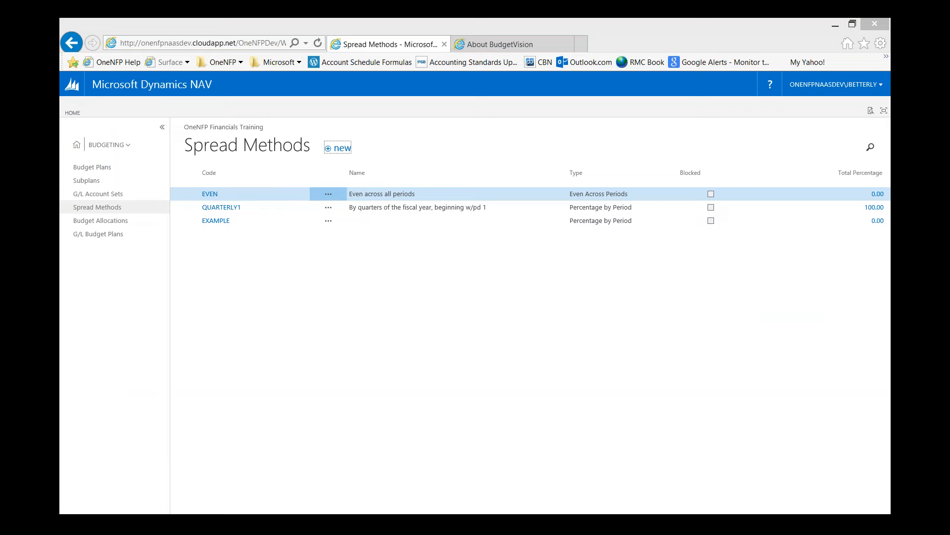
Examine the program codes and percentages on the EDUCATION card in Budget Allocations, and close the card
click(95, 220)
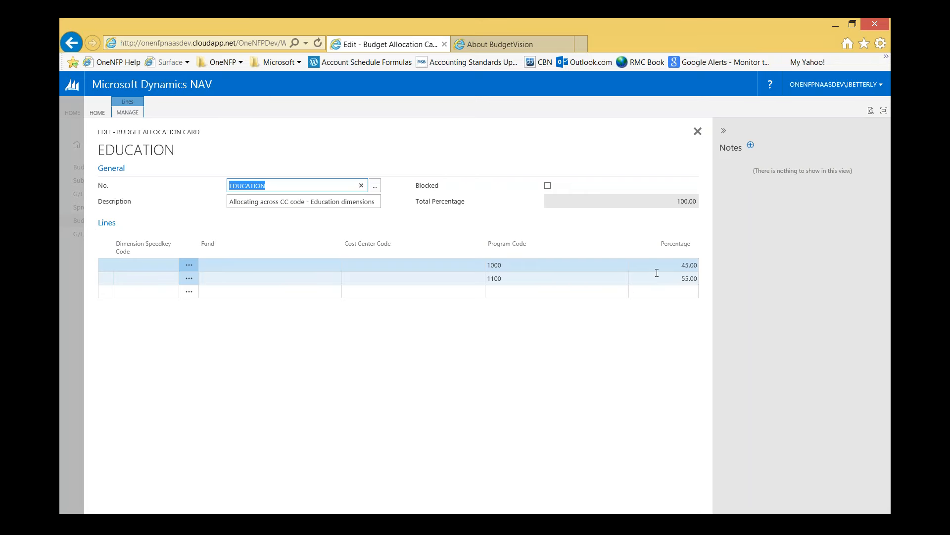
drag(389, 253, 503, 253)
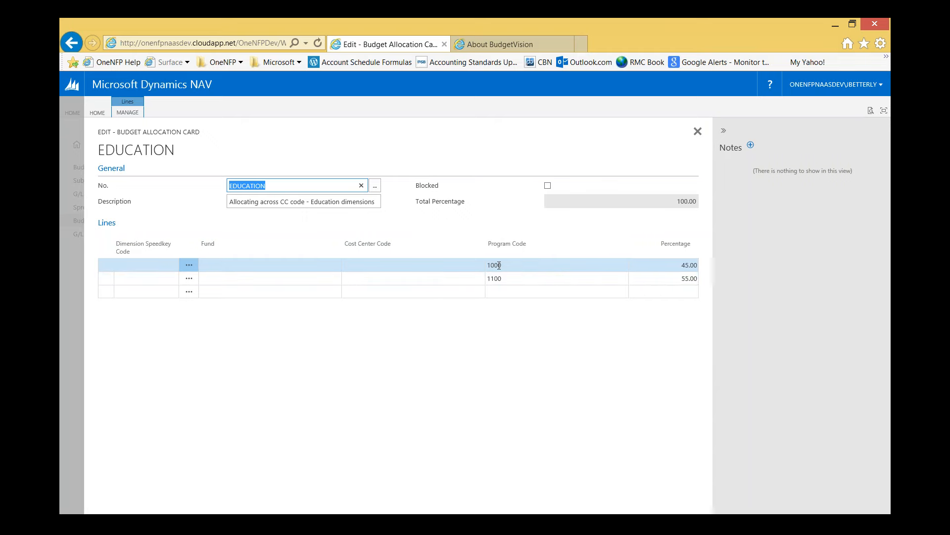
click(488, 46)
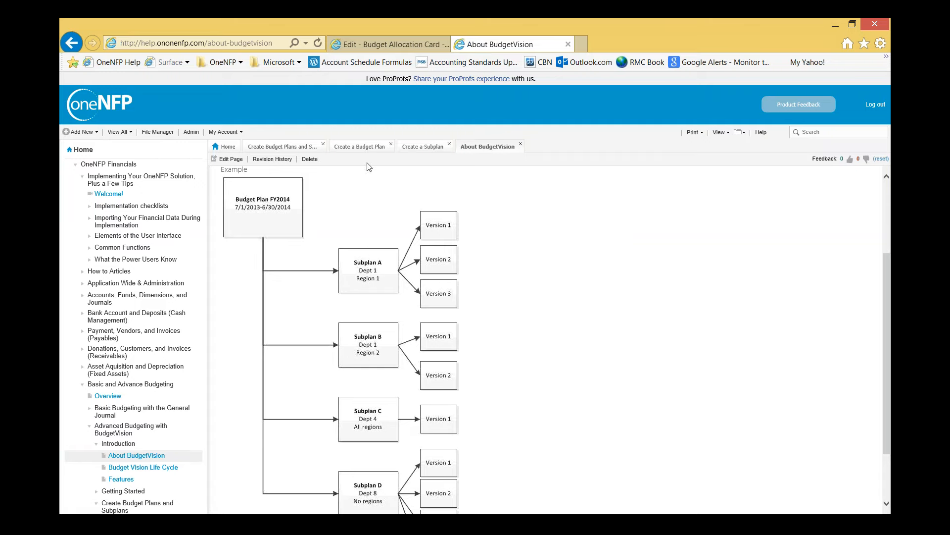
click(404, 46)
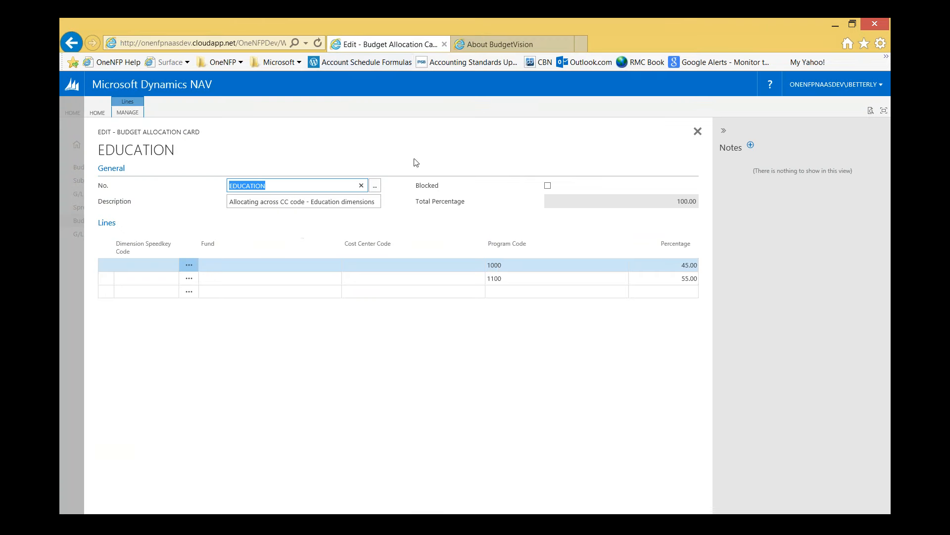
click(497, 265)
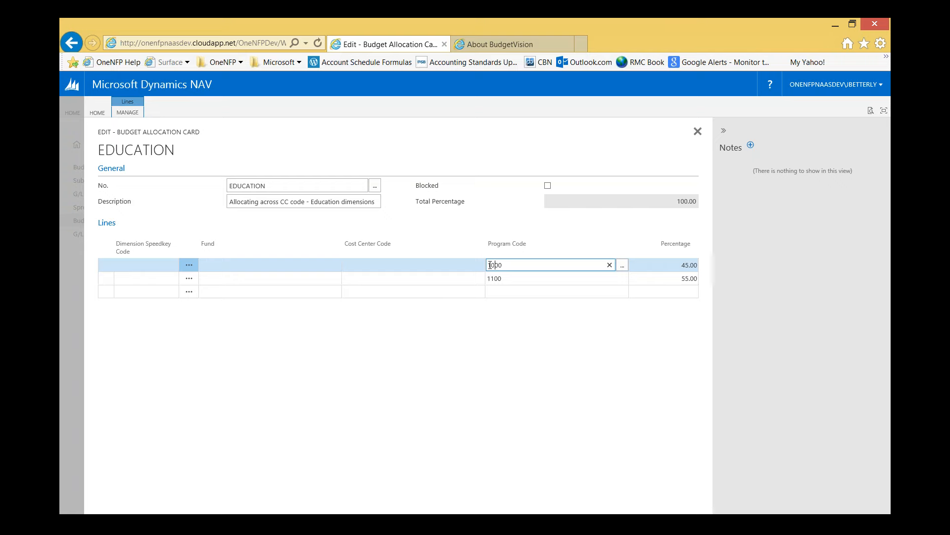
double_click(509, 266)
click(509, 267)
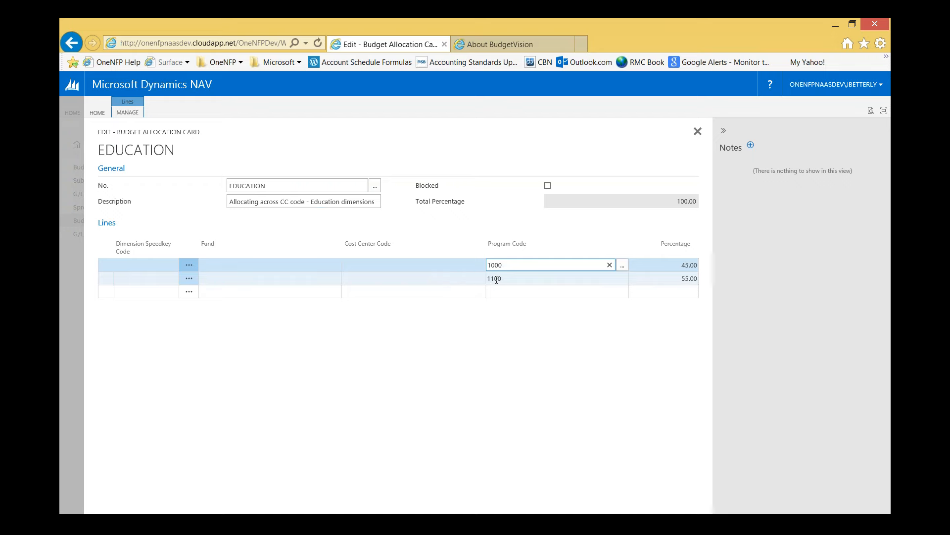
click(699, 132)
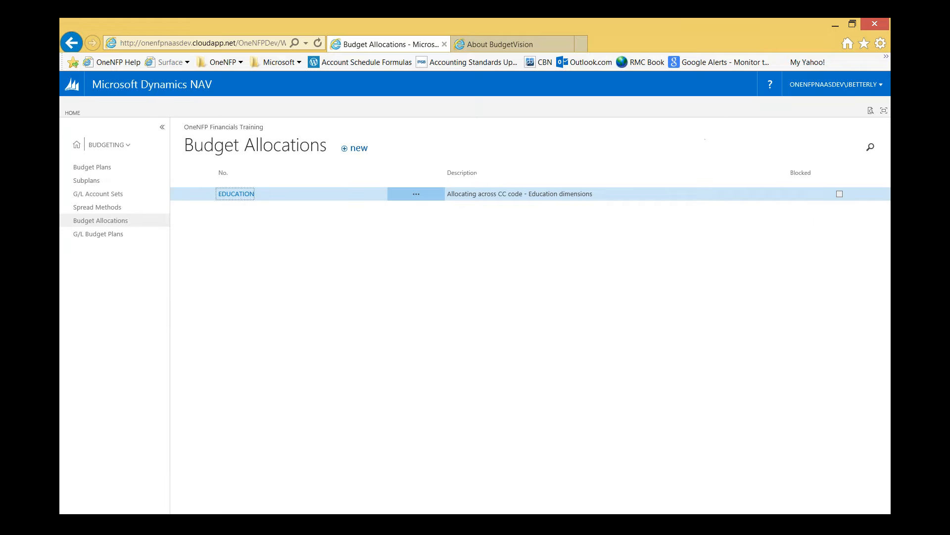
Create a new budget allocation with the number ARTS
click(359, 148)
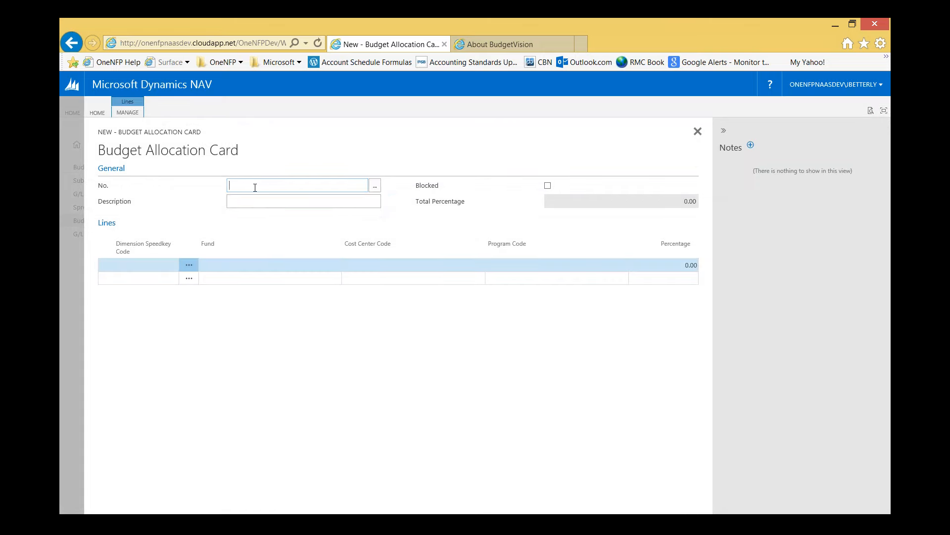
text(ARTS)
key(Tab)
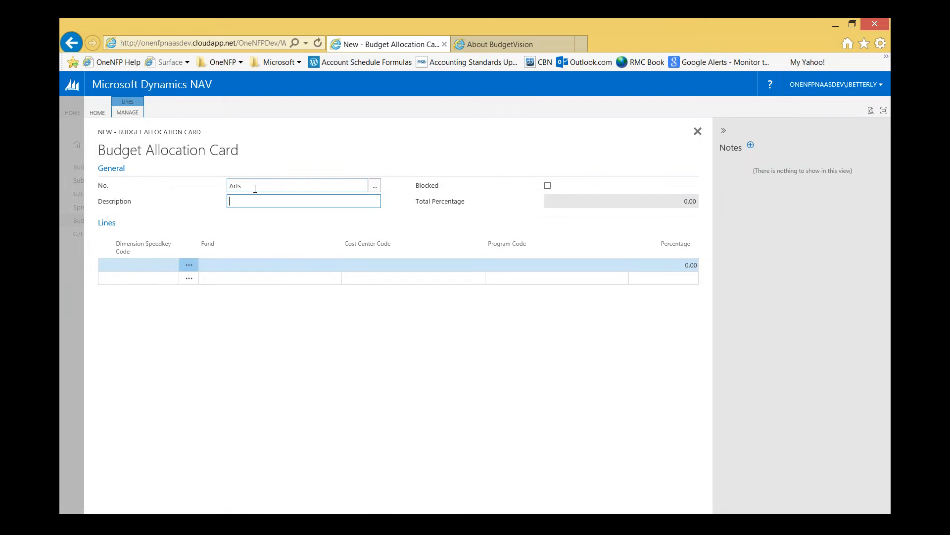
Fill in the first ARTS allocation line with fund F200, cost center 200, program code 2000 and 15 percent
click(220, 264)
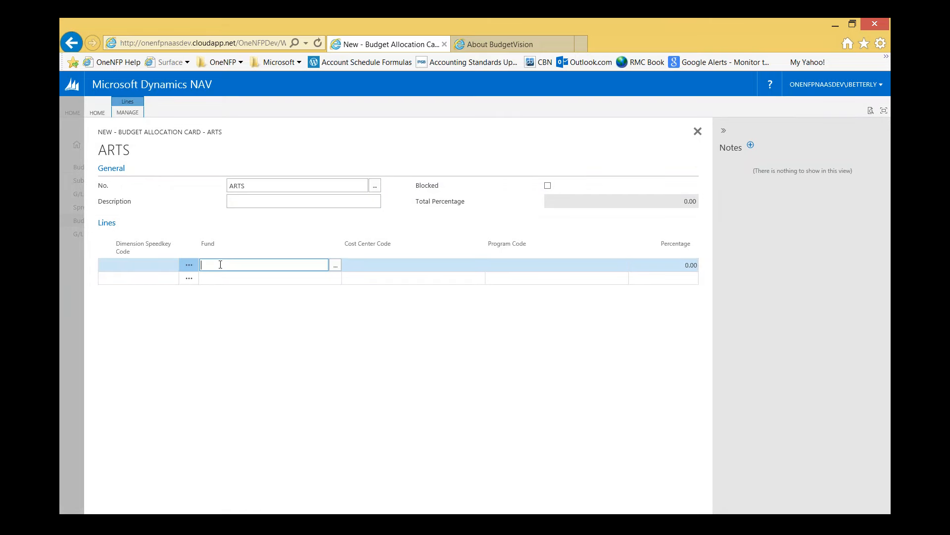
text(F200)
key(Tab)
text(200)
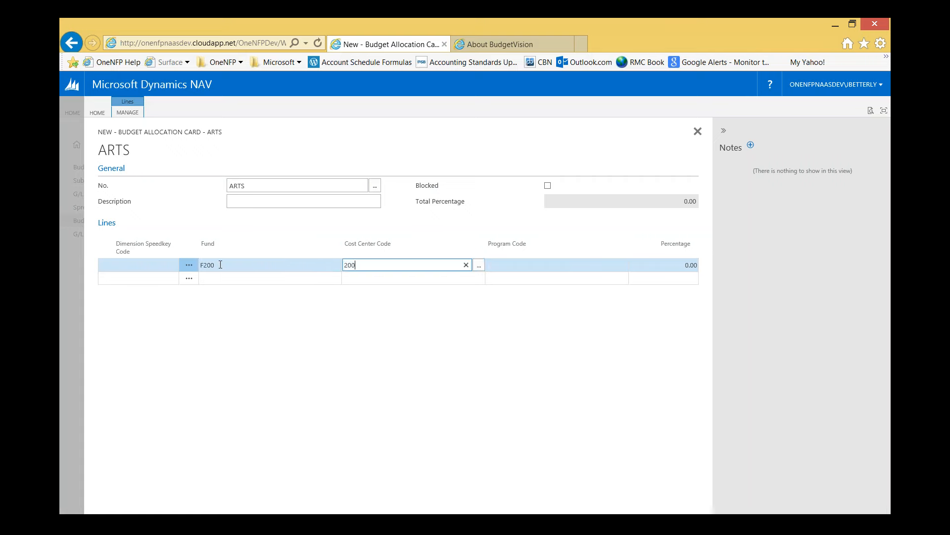
key(Tab)
text(2000)
key(Tab)
text(15)
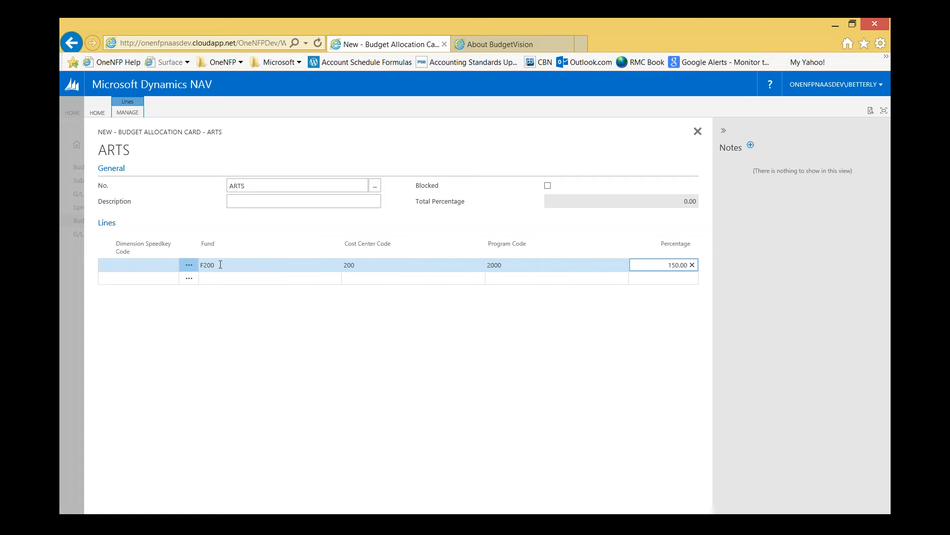
key(Delete)
key(Tab)
Add a second allocation line with fund F200, cost center 200, program code 2100 and 5 percent
key(Tab)
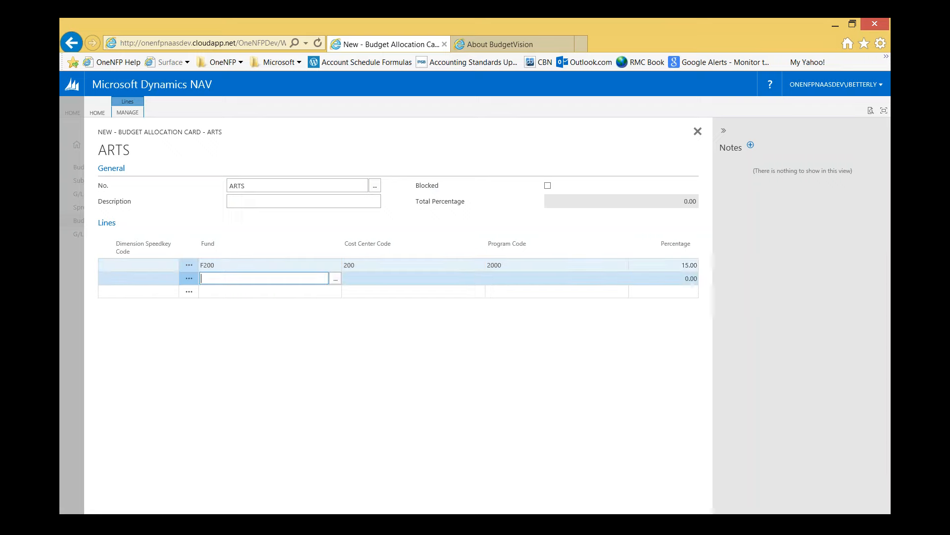
text(F200)
key(Tab)
text(200)
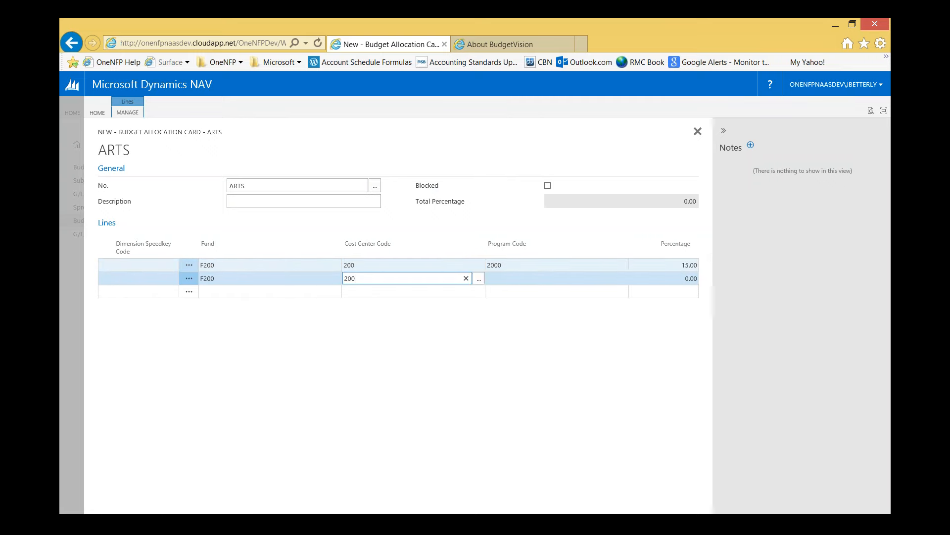
key(Tab)
text(2100)
key(Tab)
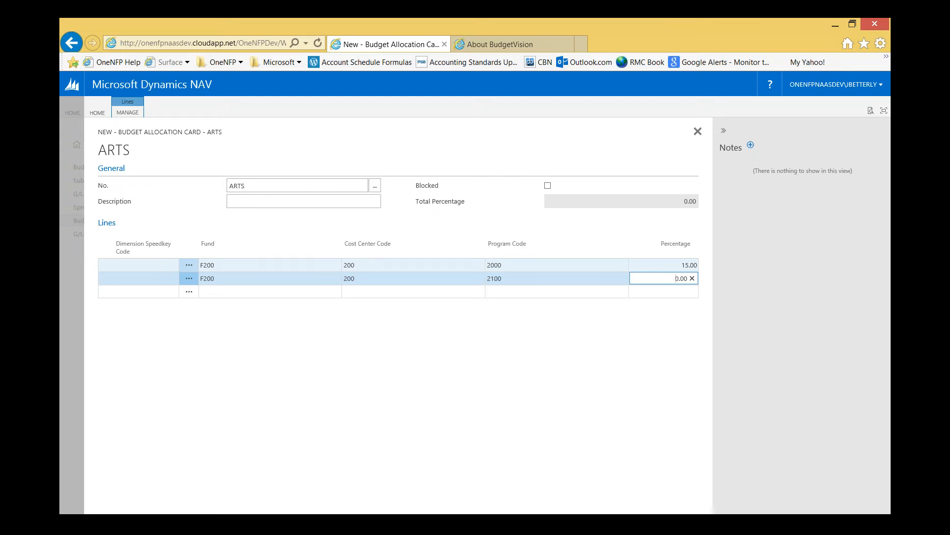
text(5)
key(Delete)
key(Tab)
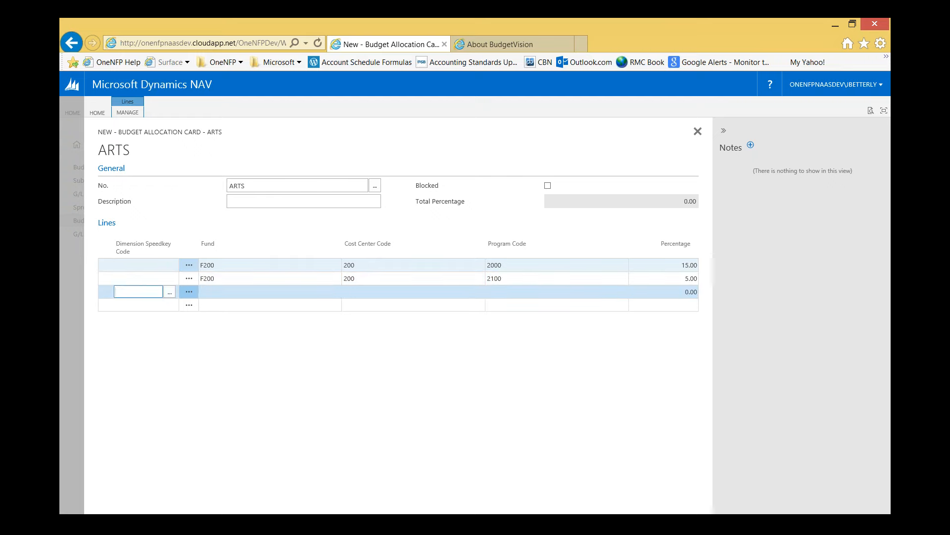
Add a third allocation line with fund F210, cost center 200, program code 2000 and 40 percent
key(Tab)
text(F210)
key(Tab)
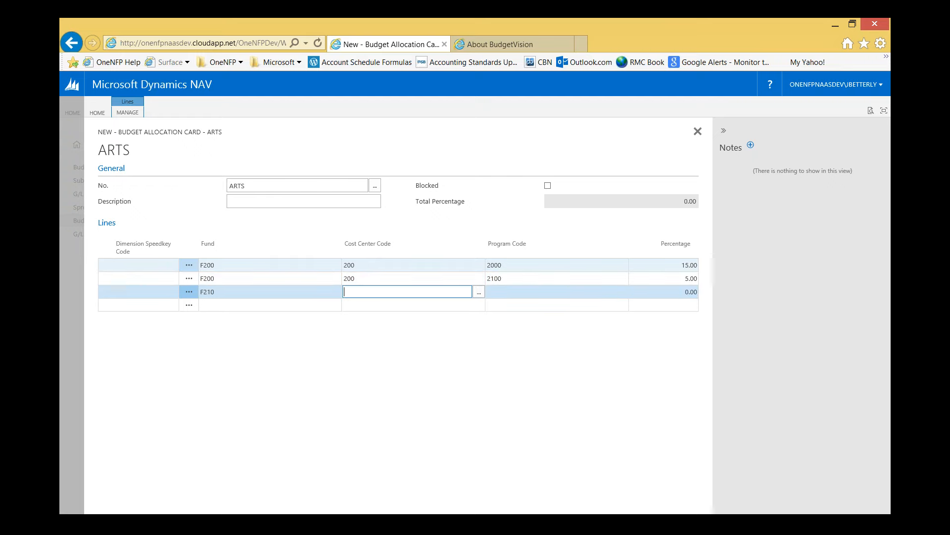
text(200)
key(Tab)
text(2000)
key(Tab)
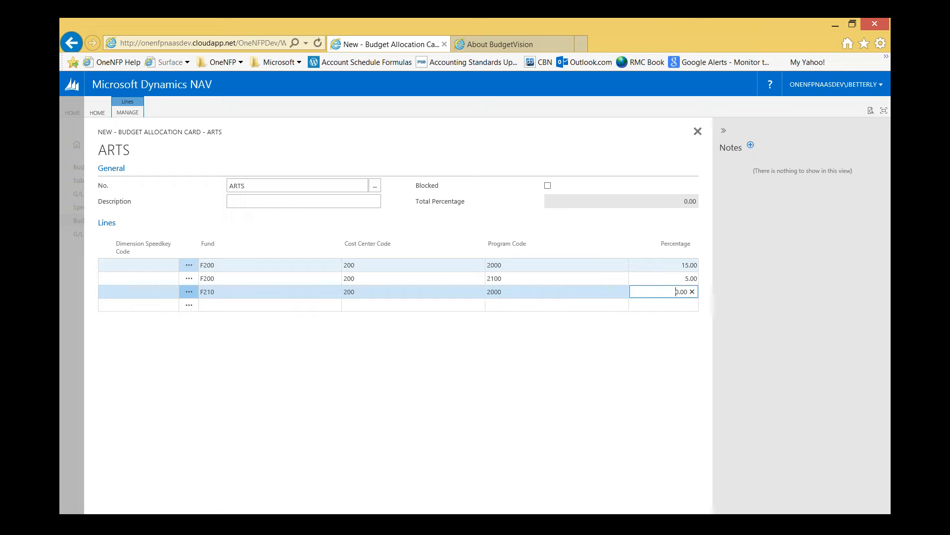
text(40)
key(Tab)
Add a fourth allocation line with fund F210, cost center 200, program code 2100 and 40 percent, and close the ARTS card
key(Tab)
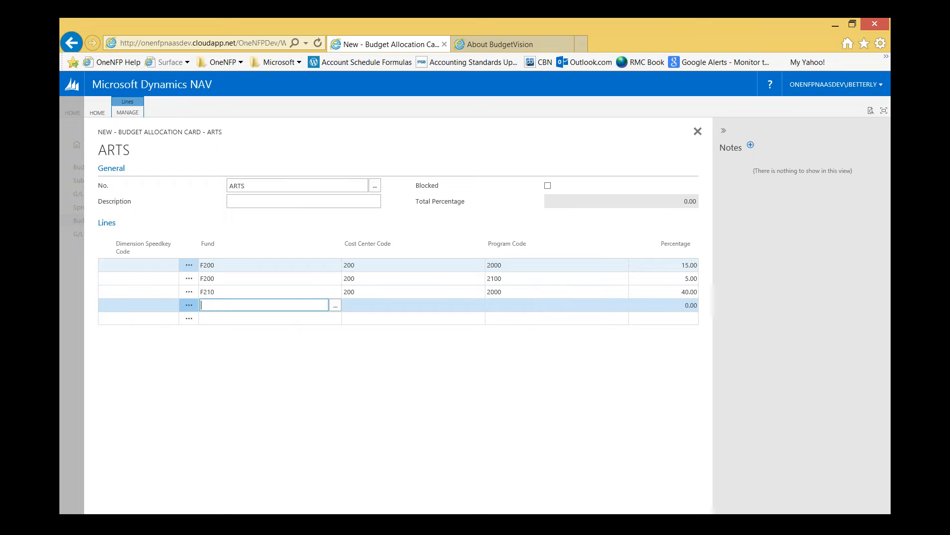
text(F210)
key(Tab)
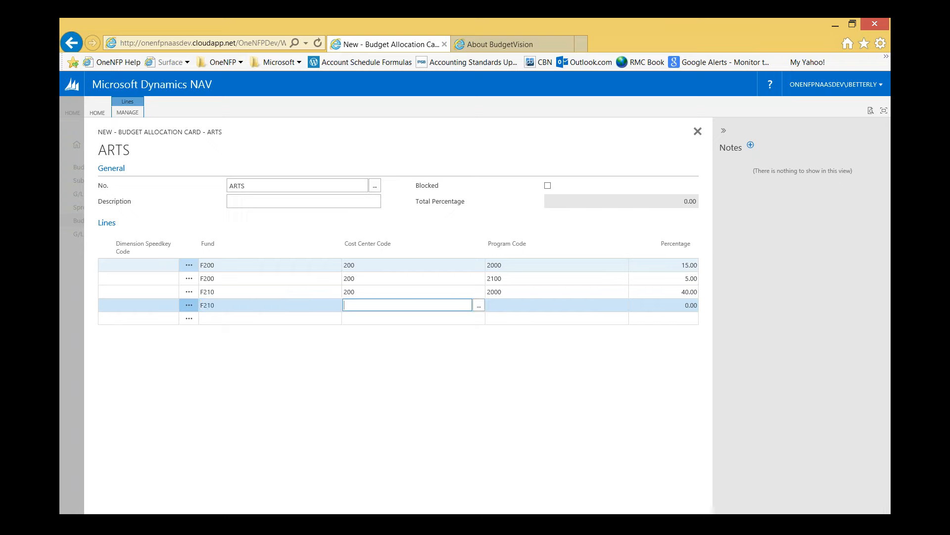
text(200)
key(Tab)
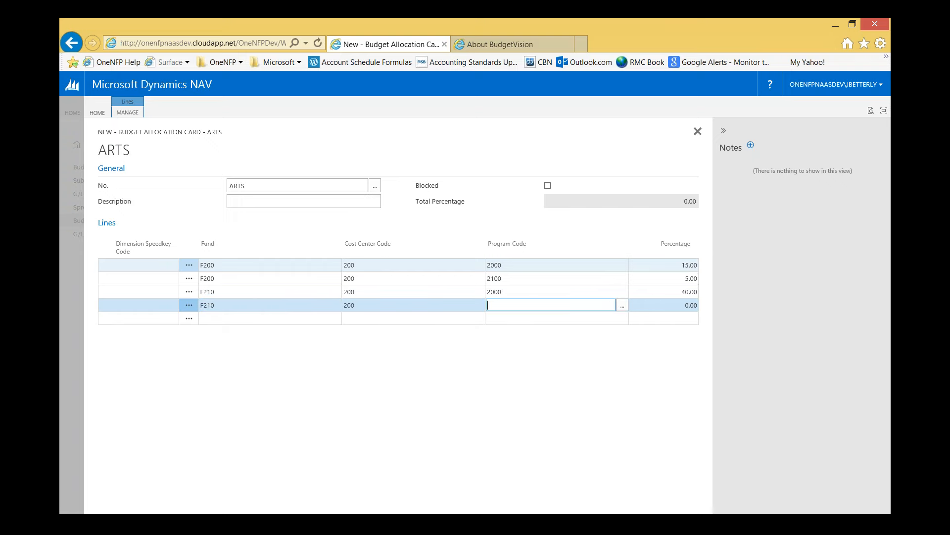
text(2100)
key(Tab)
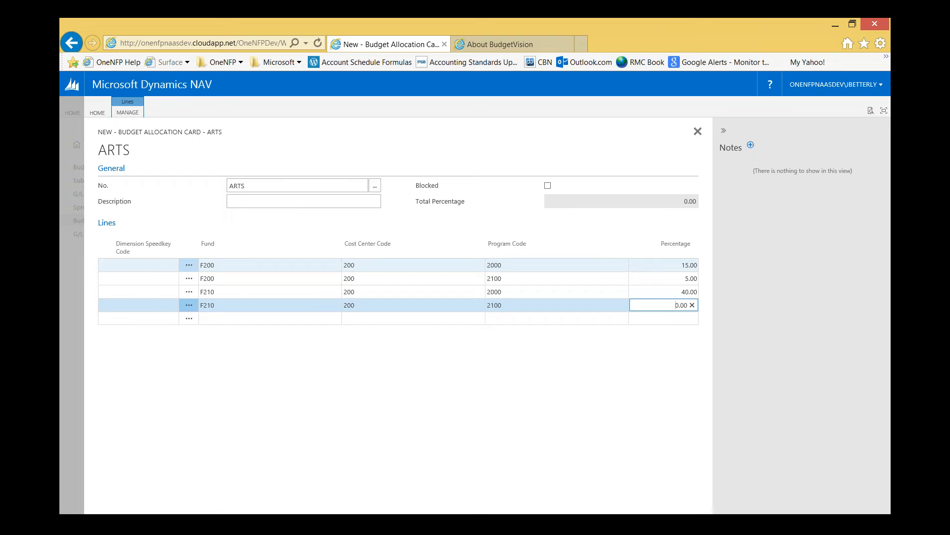
key(Delete)
text(40)
key(Tab)
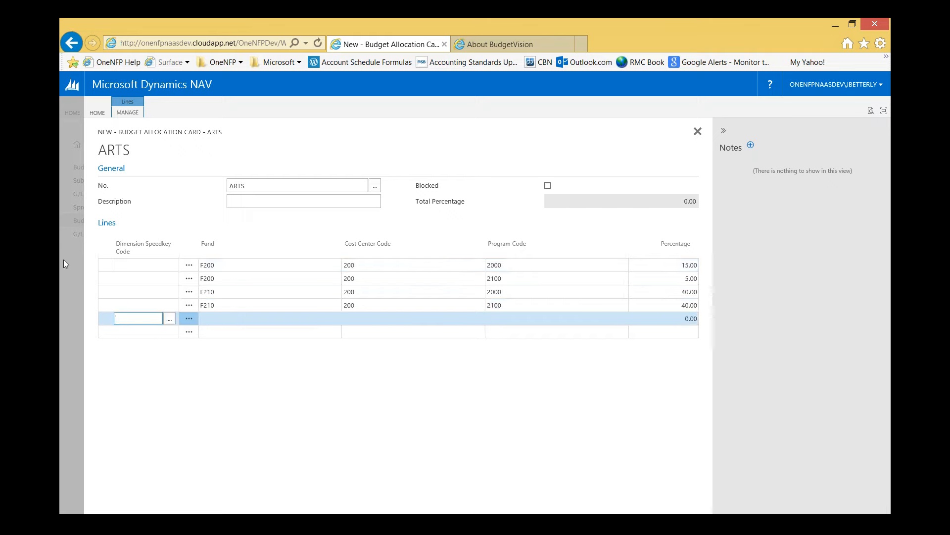
click(426, 278)
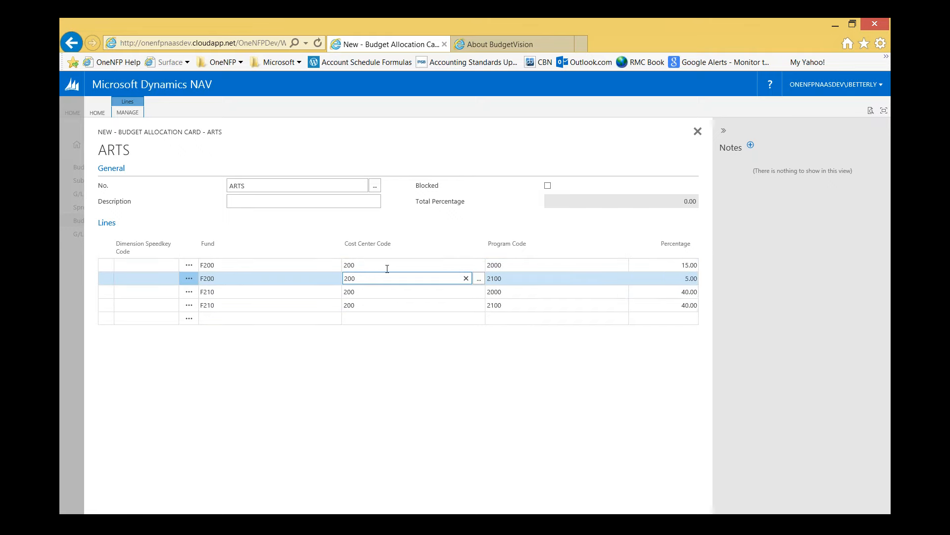
click(697, 132)
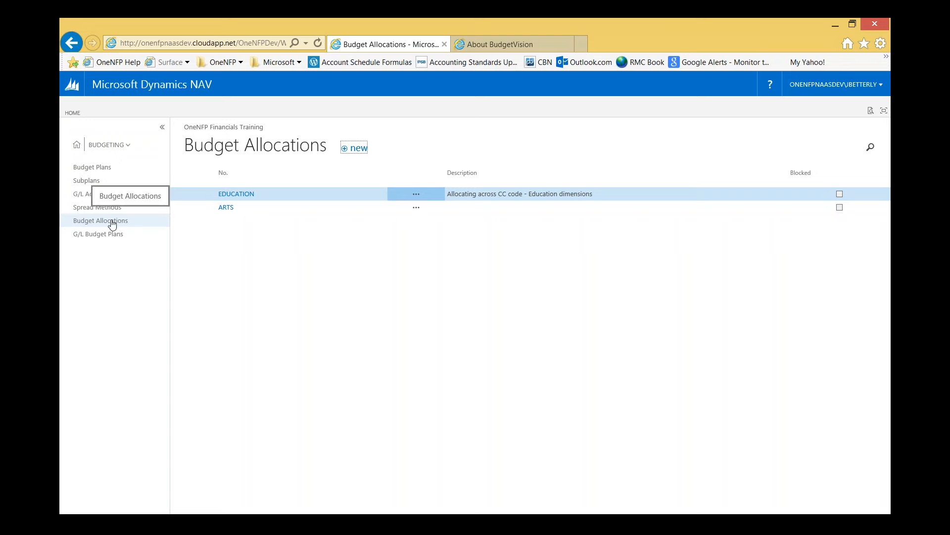
Open the Budget Plans list, check the example plan diagram on the About BudgetVision help page, and return to the list
click(99, 168)
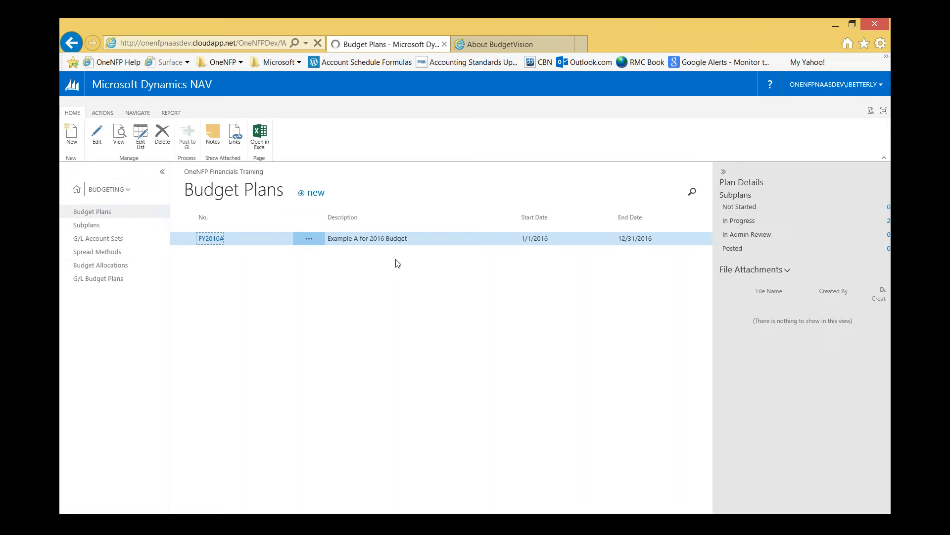
click(524, 46)
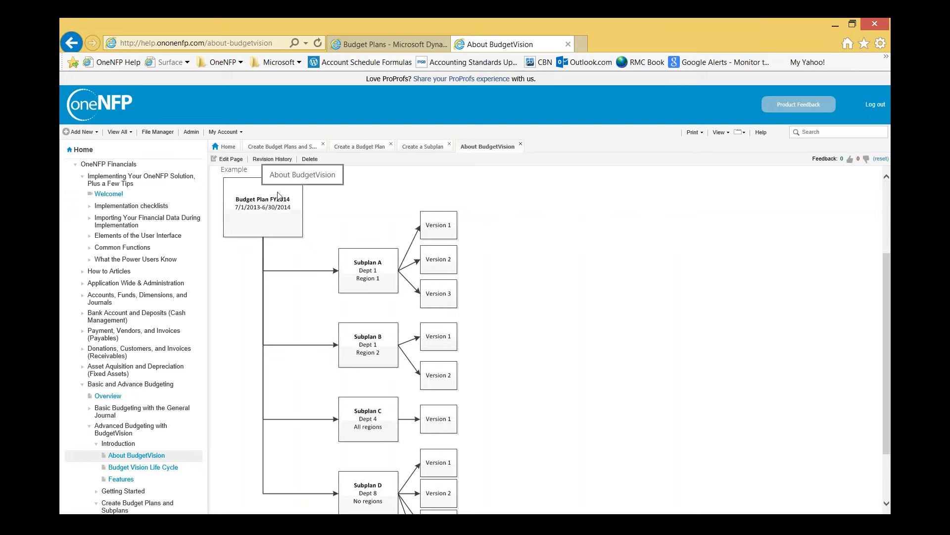
click(356, 44)
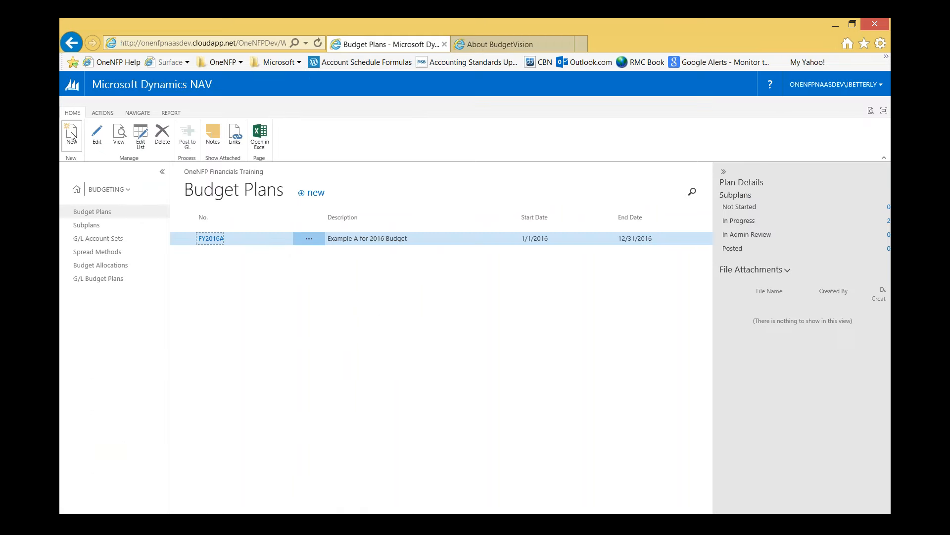
Create a new budget plan numbered FY2016B with the description "For Training/Brown Bag", keeping Month as the period type
key(ctrl+n)
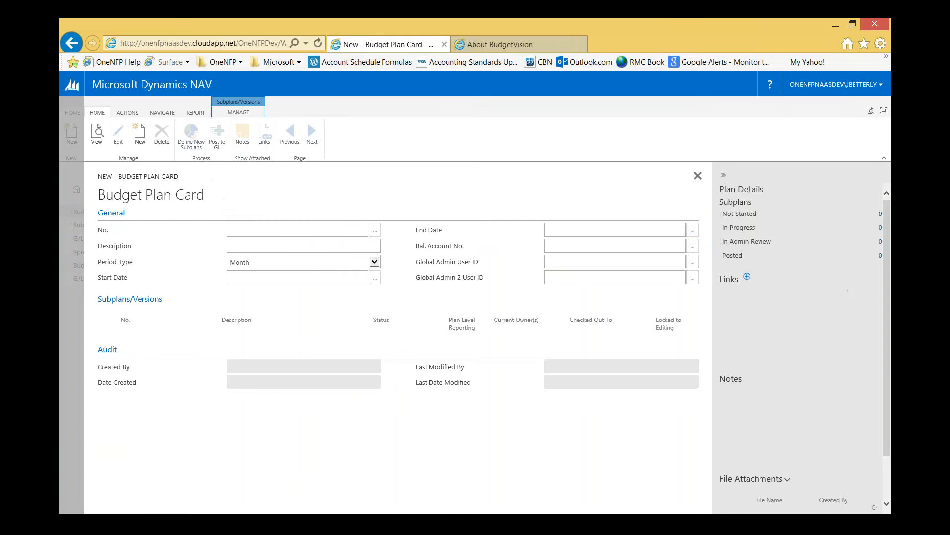
text(F)
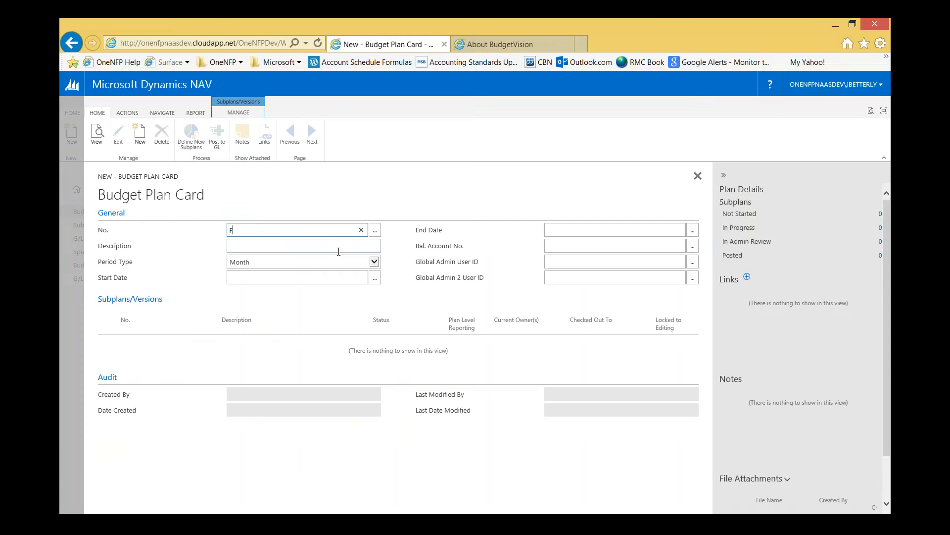
text(Y2016B)
key(Tab)
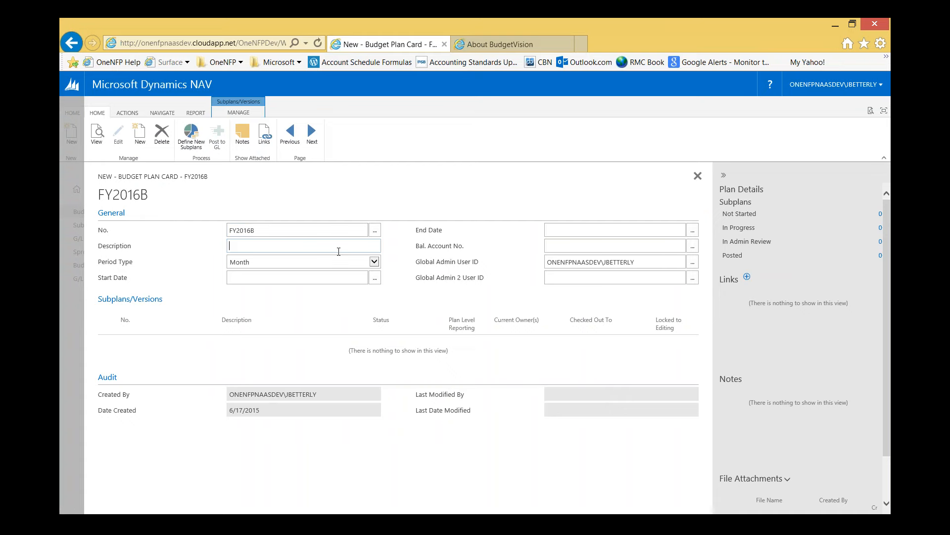
text(For Training/Brown Bag)
key(Tab)
key(Tab)
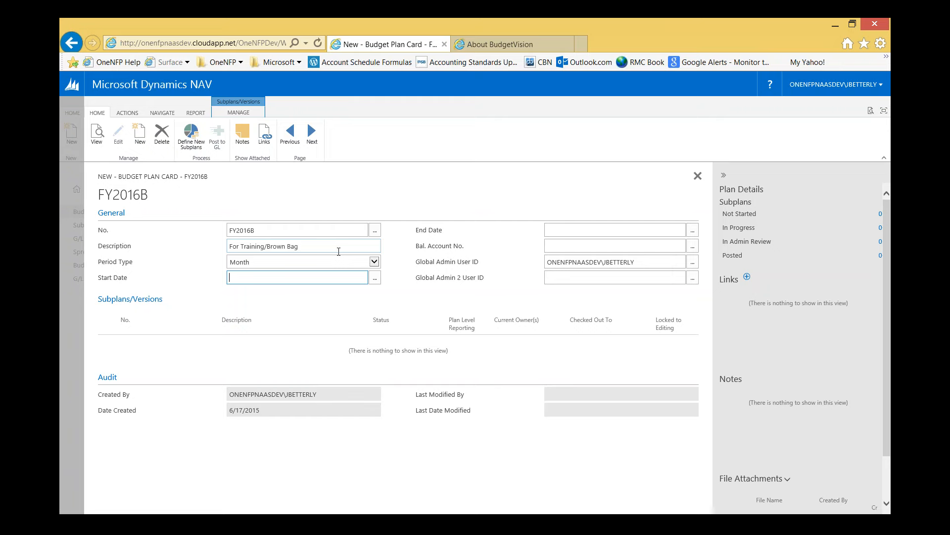
Set the FY2016B plan's start date to 1/1/2016, end date to 12/31/2016 and balancing account to BUD OFFSET
text(010116)
key(Tab)
text(123116)
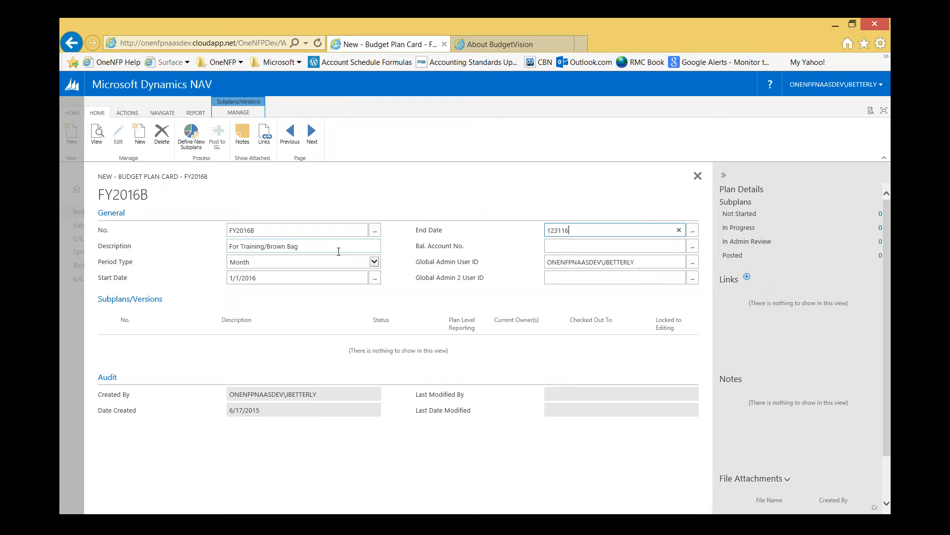
key(Tab)
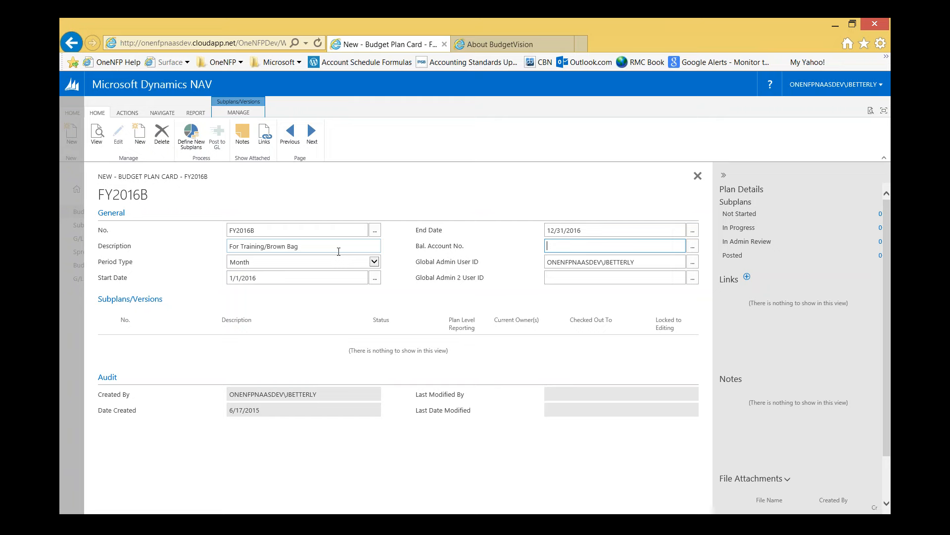
text(bu)
key(Tab)
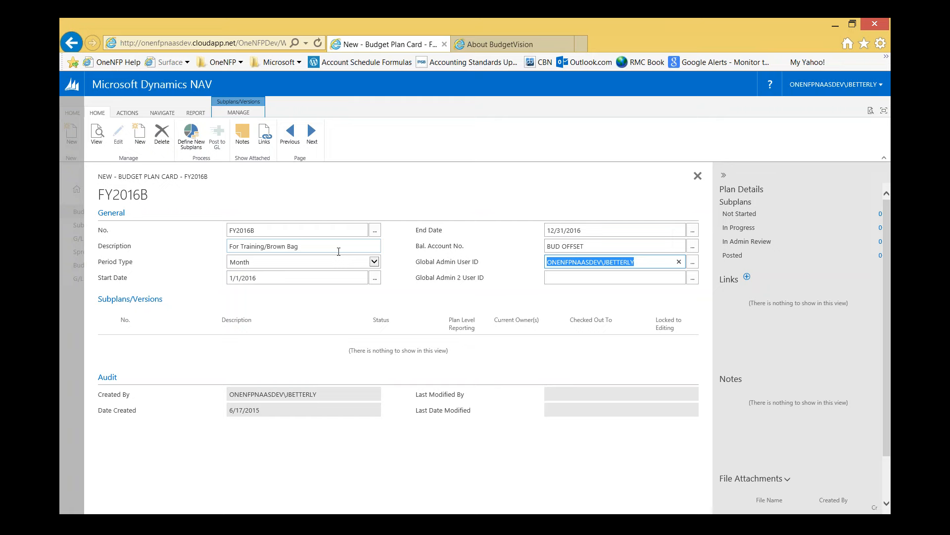
Assign a second global administrator to the FY2016B plan by choosing a colleague's user ID from the user list
click(582, 281)
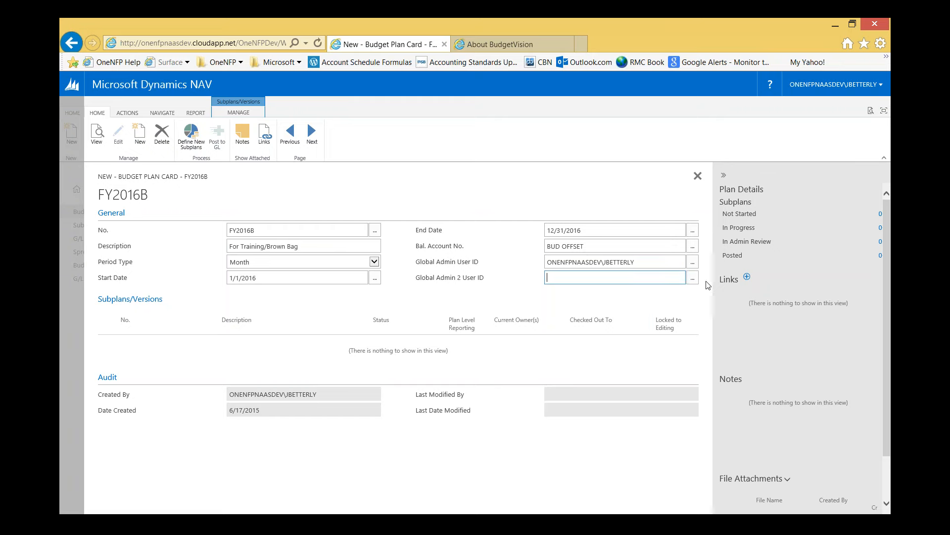
click(692, 280)
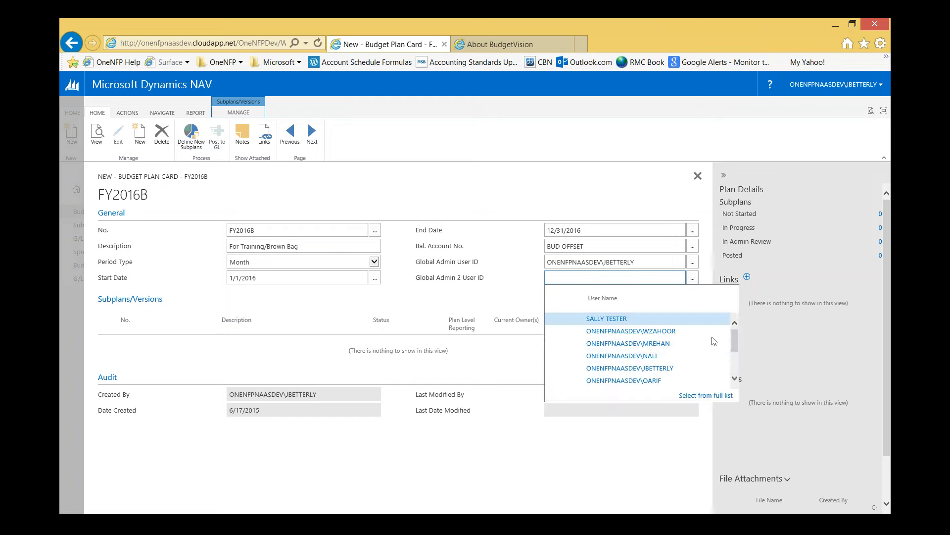
scroll(698, 369, up, 1)
scroll(697, 369, down, 2)
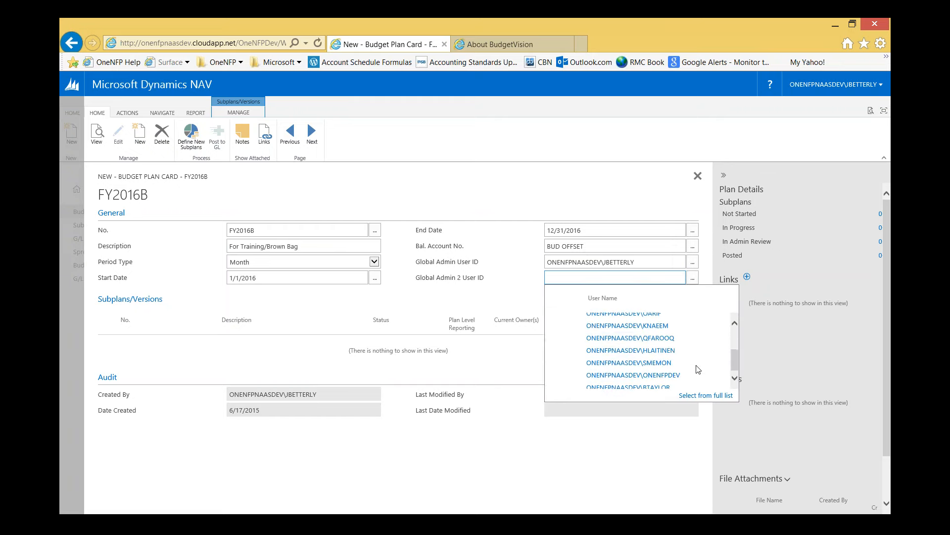
scroll(698, 369, down, 2)
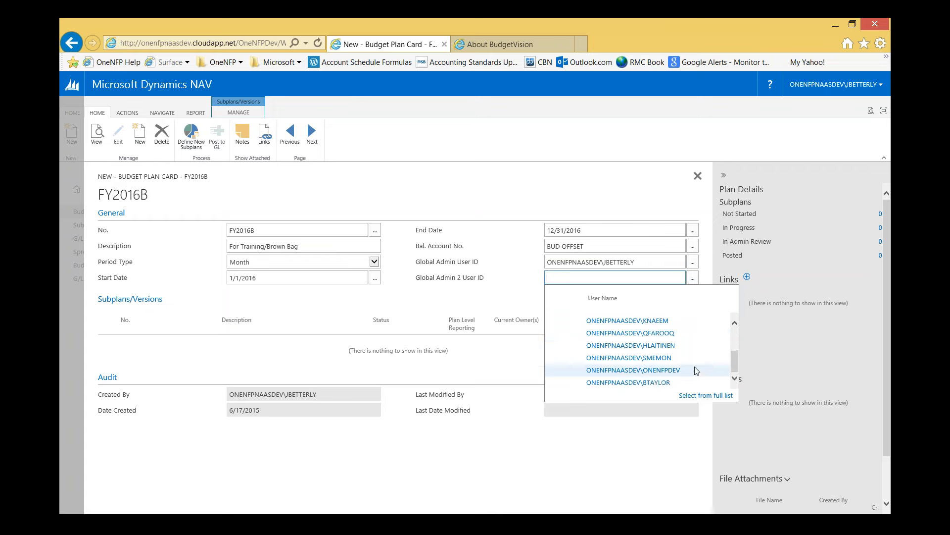
click(656, 383)
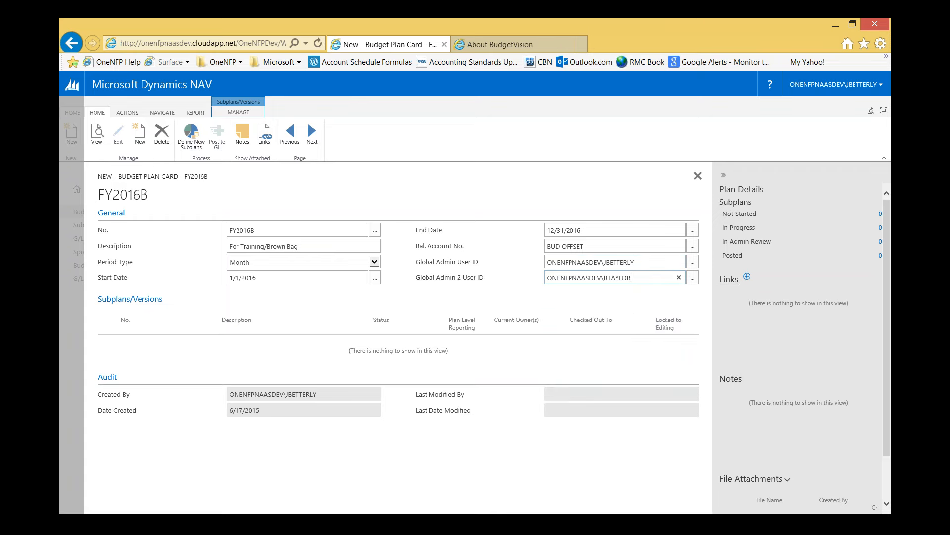
Examine the plan, subplan and version diagram on the About BudgetVision help page, and return to the FY2016B budget plan card
click(589, 262)
click(499, 50)
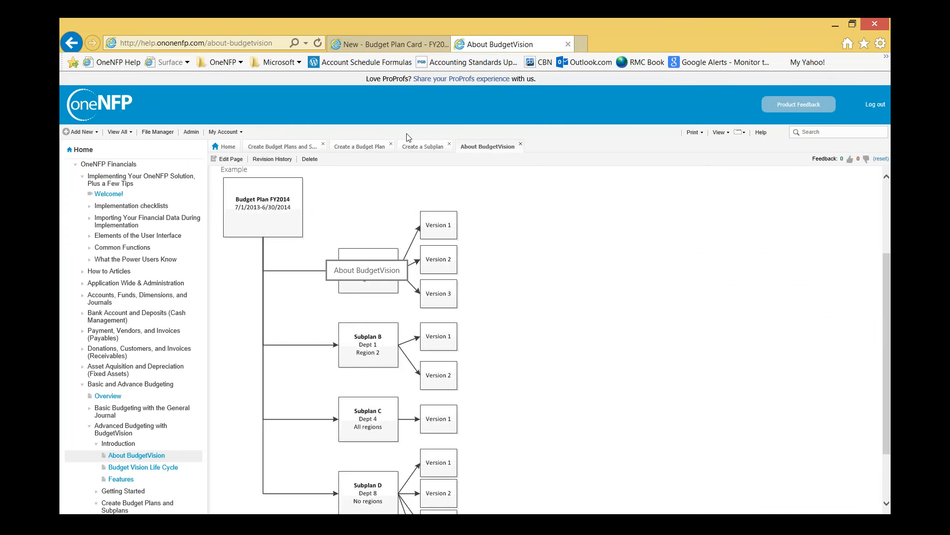
click(399, 46)
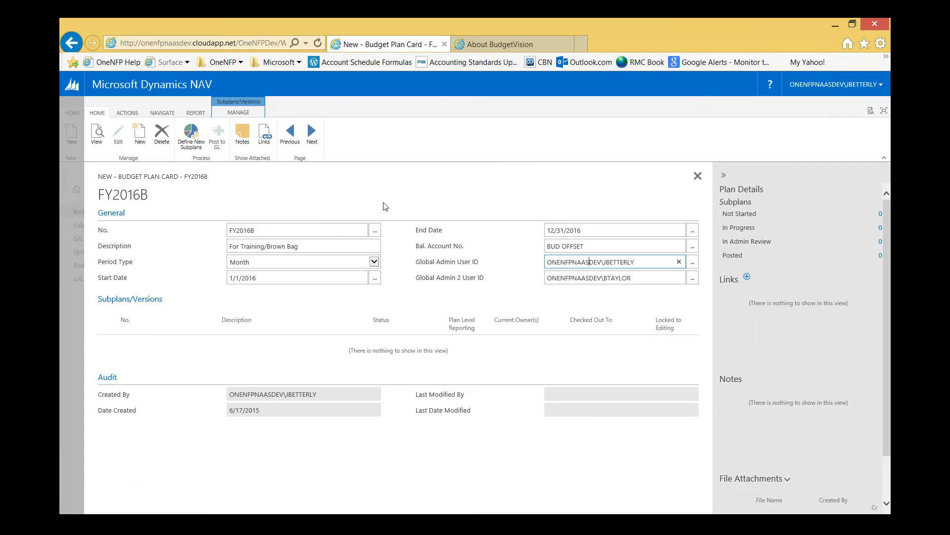
Start defining a new subplan for the FY2016B plan, entering the responsible manager's title and first name as its description and leaving the dimension speedkey blank
click(192, 132)
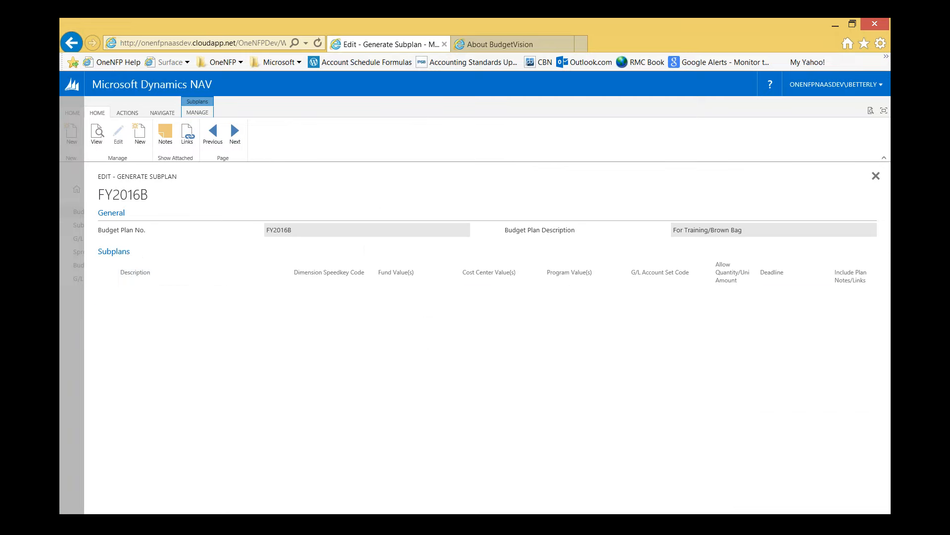
click(192, 294)
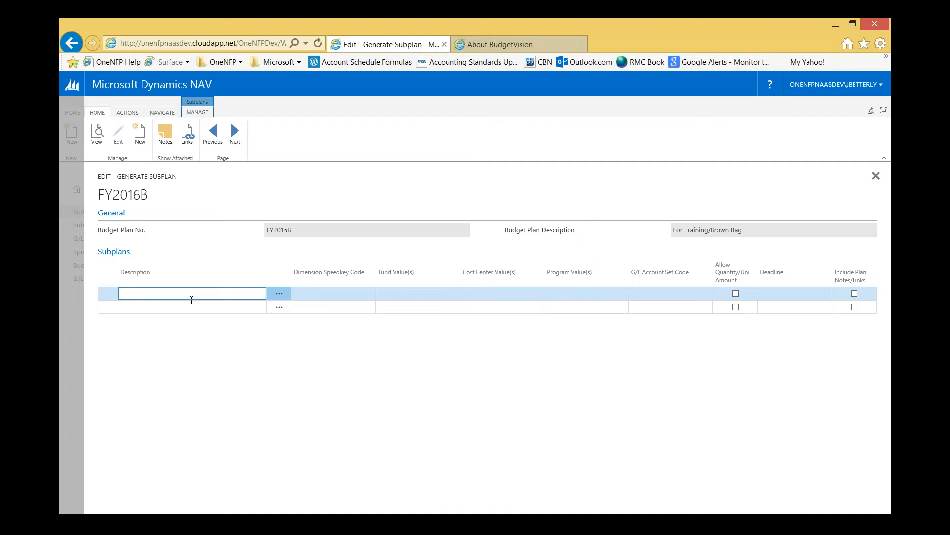
text(Manager Anna)
key(Tab)
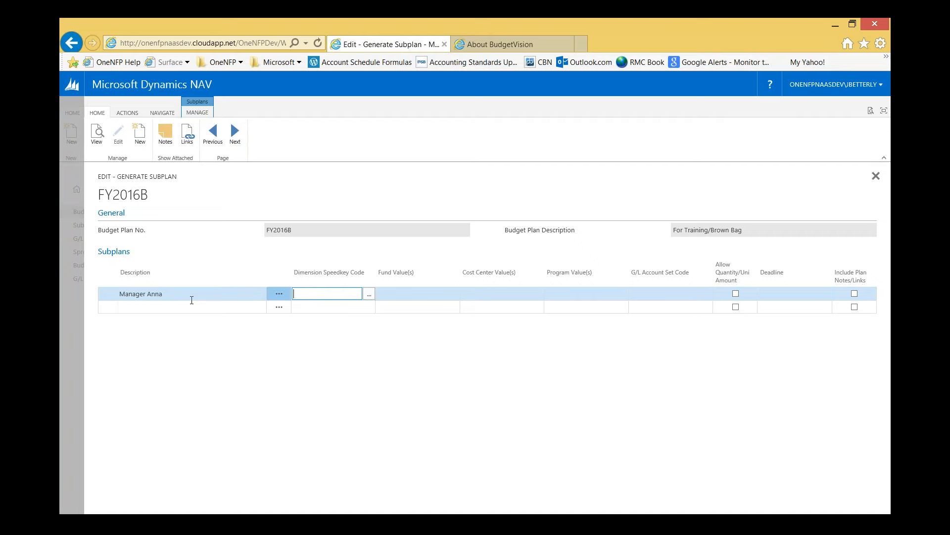
key(Tab)
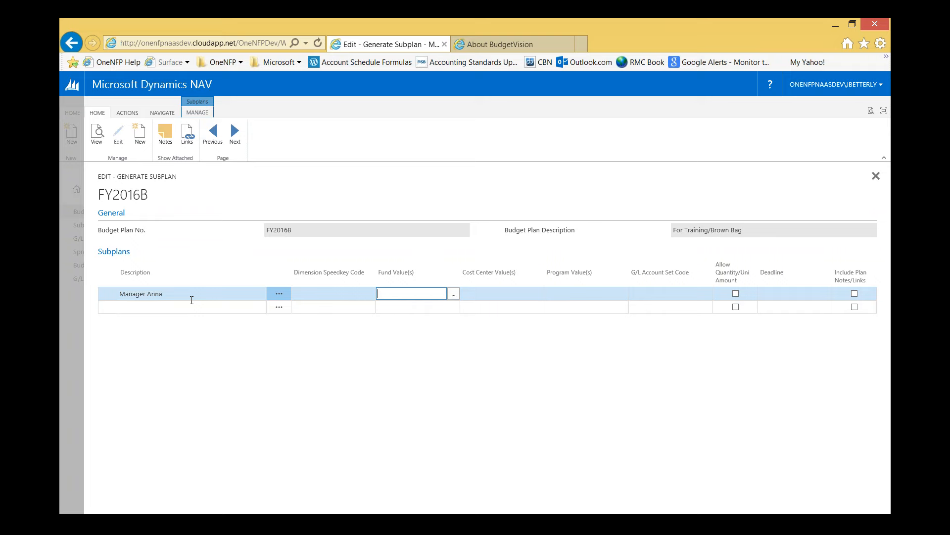
Examine the dimension value rules on the Create a Subplan help page, and return to the subplan definition
click(509, 45)
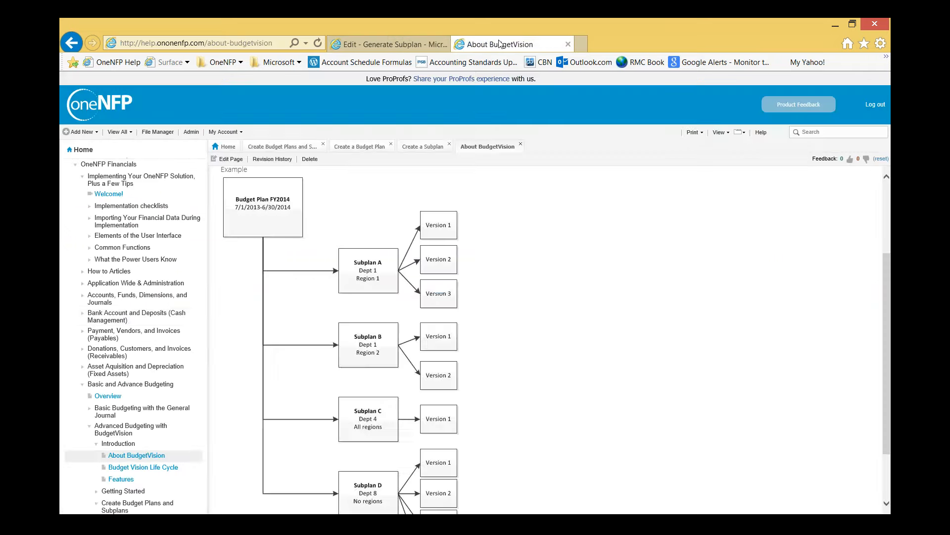
scroll(149, 347, down, 4)
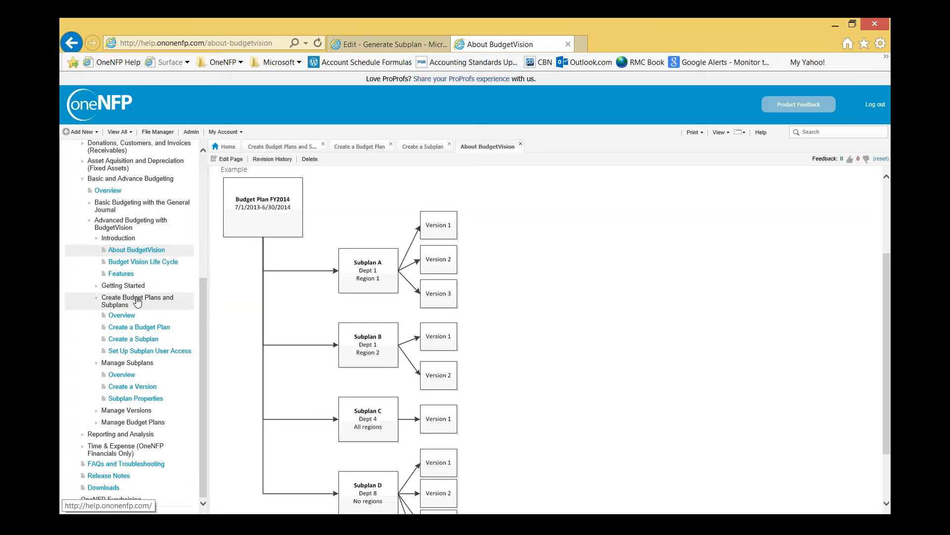
click(143, 340)
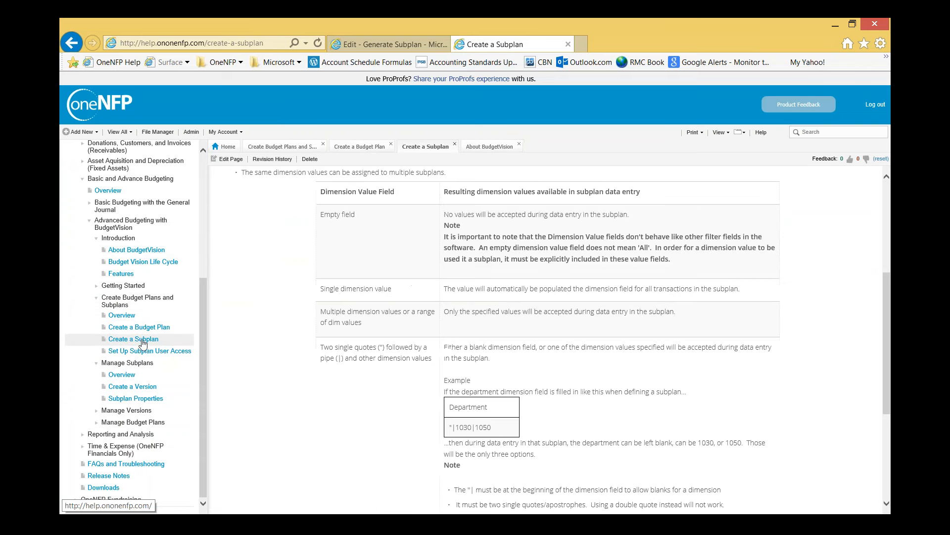
scroll(409, 225, up, 5)
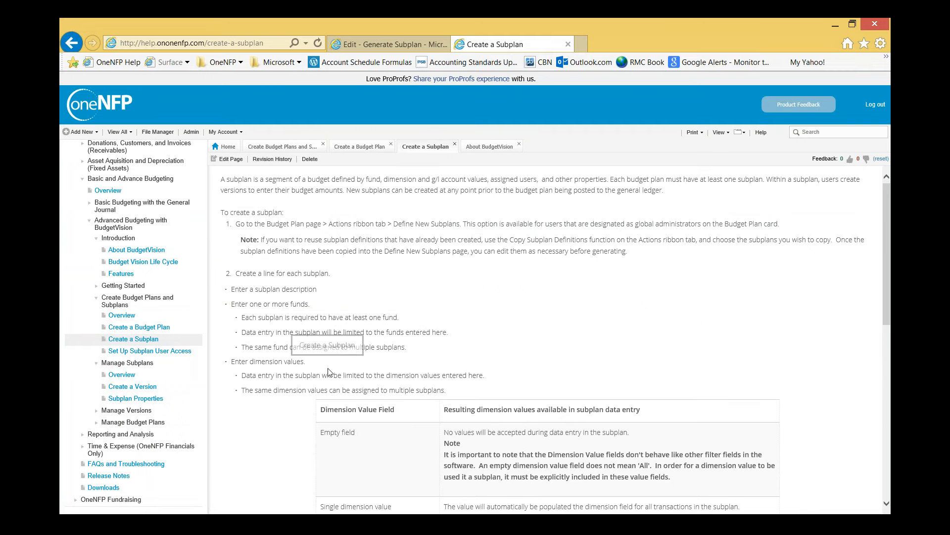
scroll(331, 374, down, 2)
scroll(403, 393, down, 1)
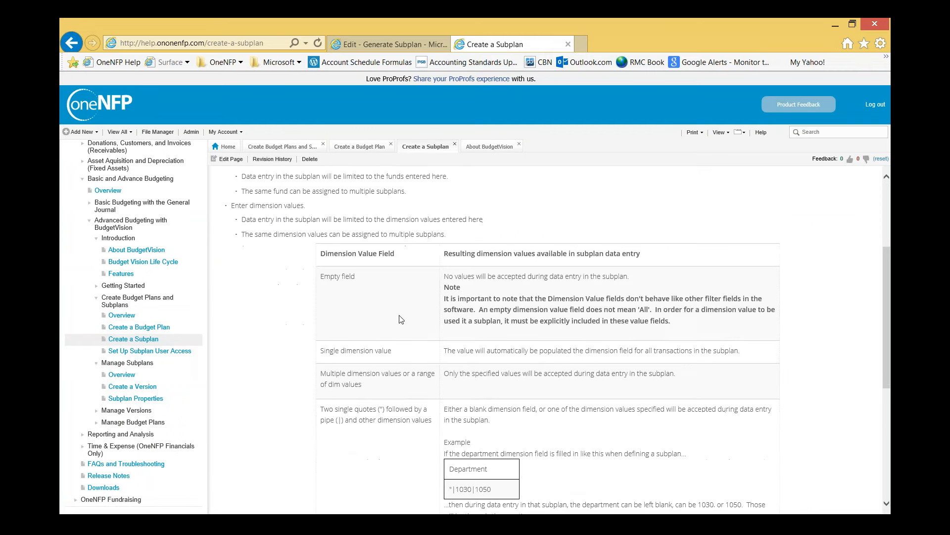
scroll(501, 399, down, 1)
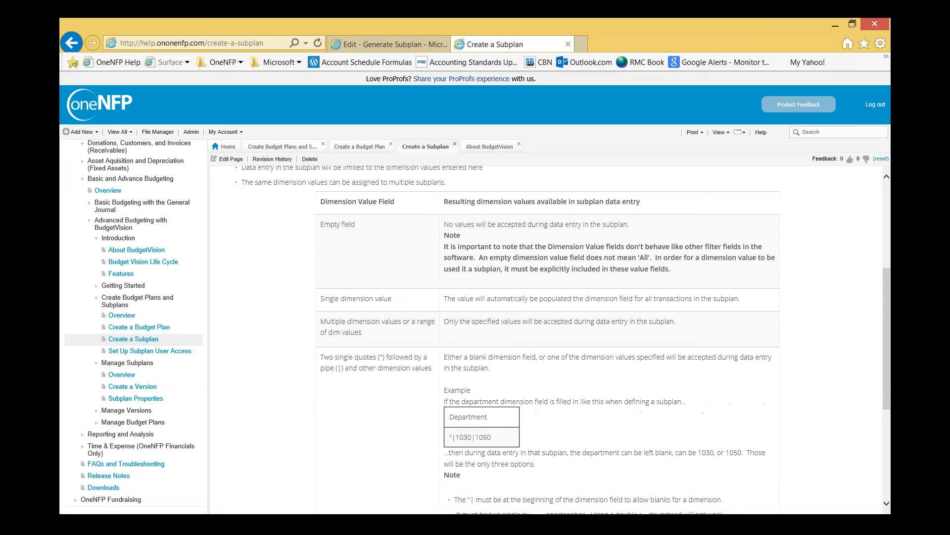
scroll(543, 399, down, 1)
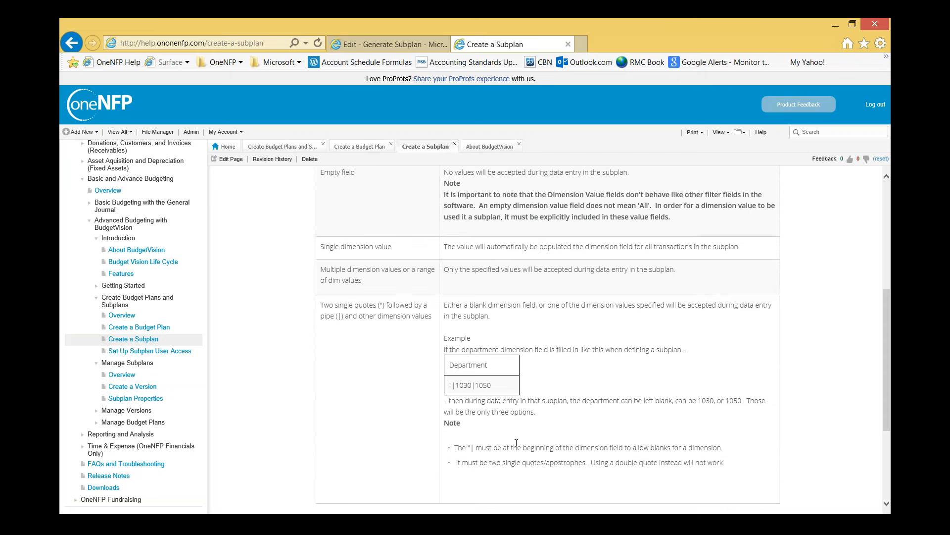
scroll(516, 443, up, 1)
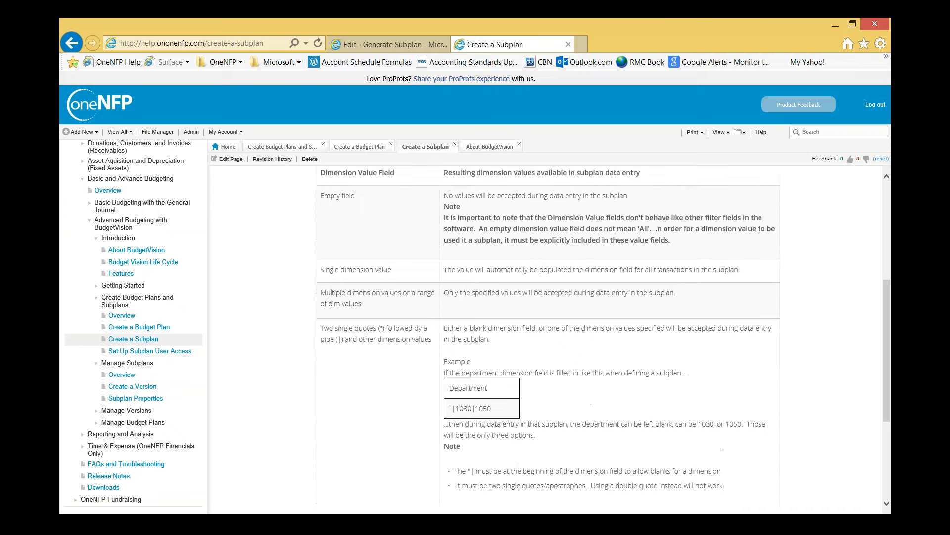
click(391, 44)
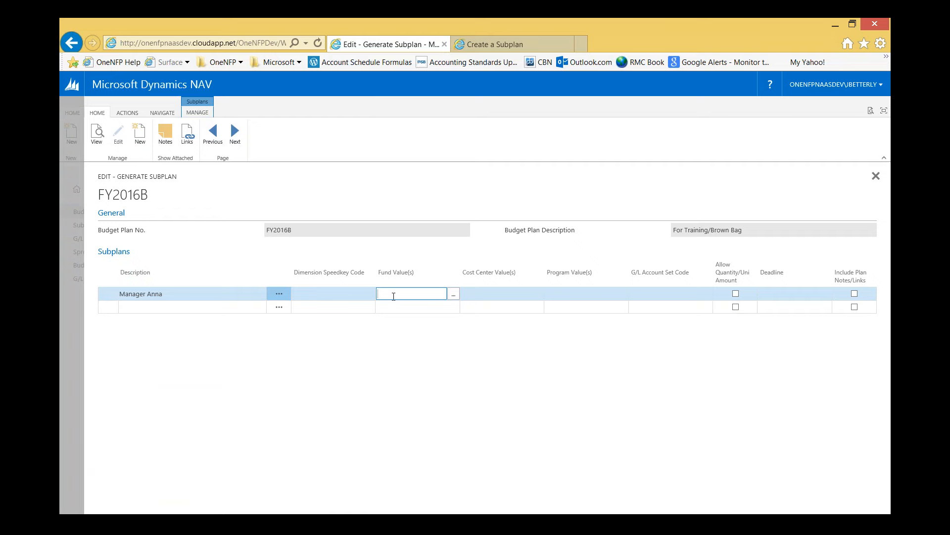
Set the subplan's fund values to F200|F210, cost center value to 200 and program values to 2000|2100
text(F200|F210)
key(Tab)
text(200)
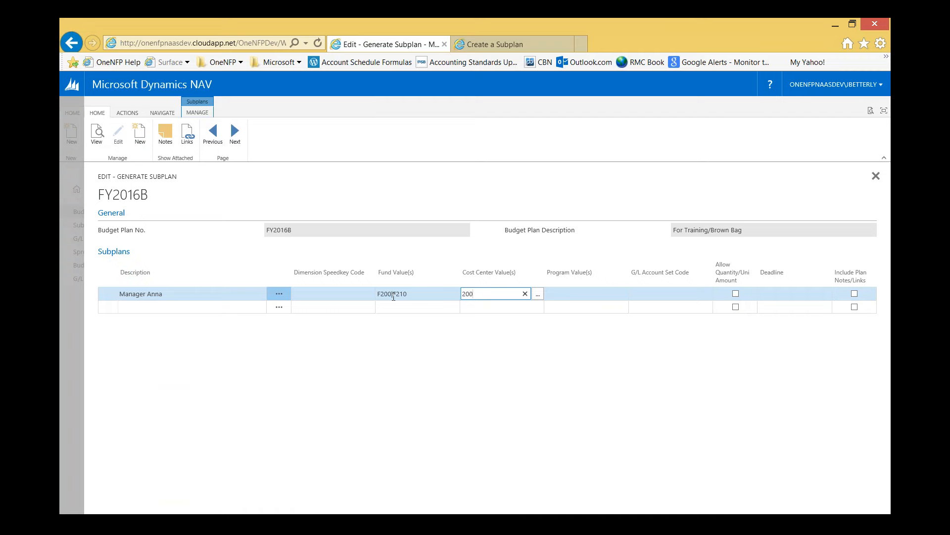
key(Tab)
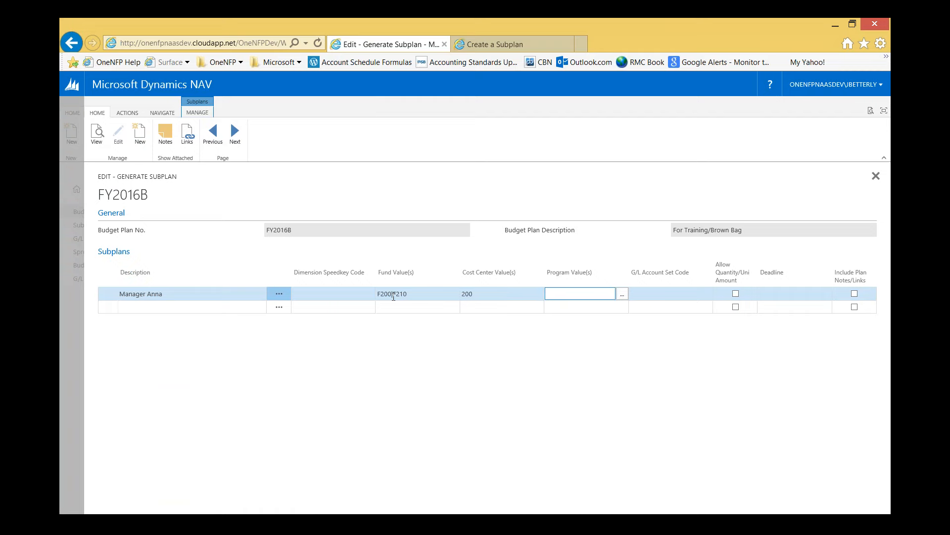
text(2000|2100)
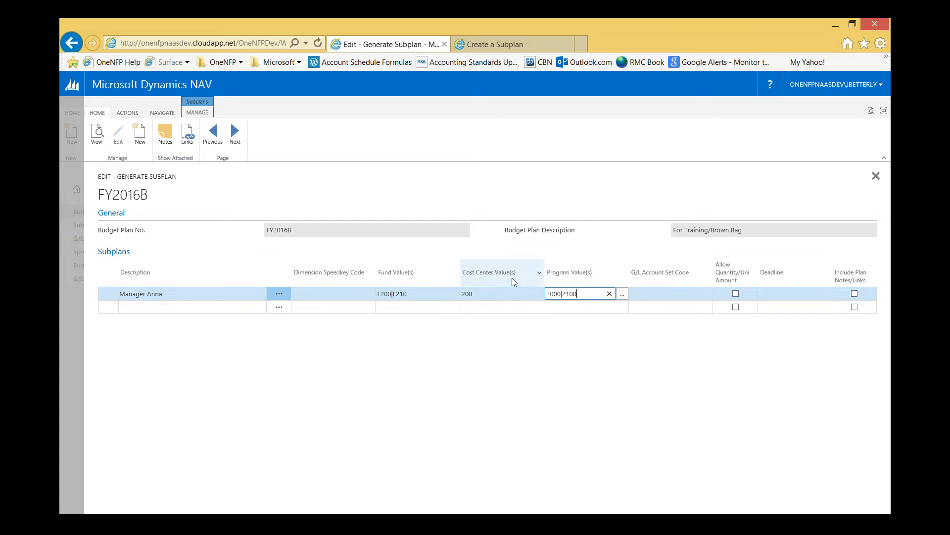
Assign the PROG EXP G/L account set to the subplan line, leaving the deadline blank
click(652, 294)
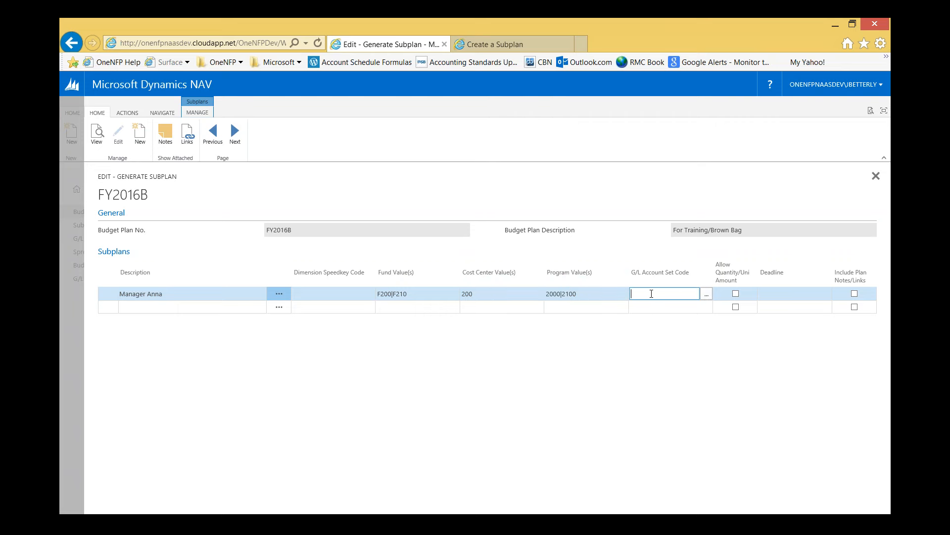
click(495, 48)
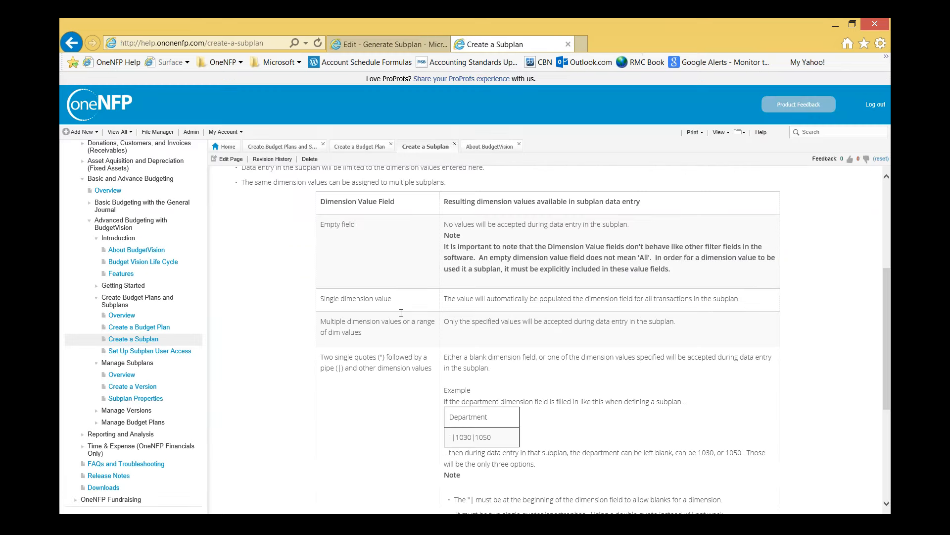
click(406, 45)
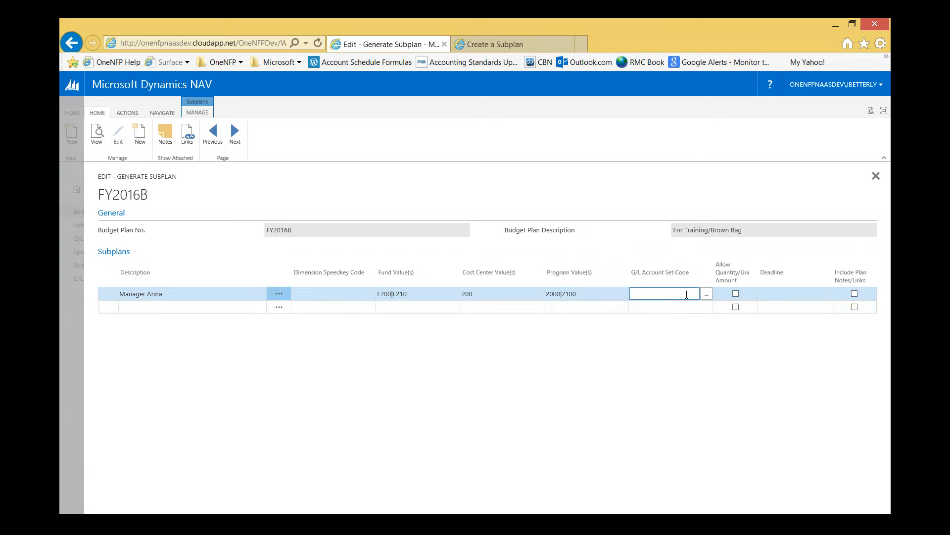
click(707, 296)
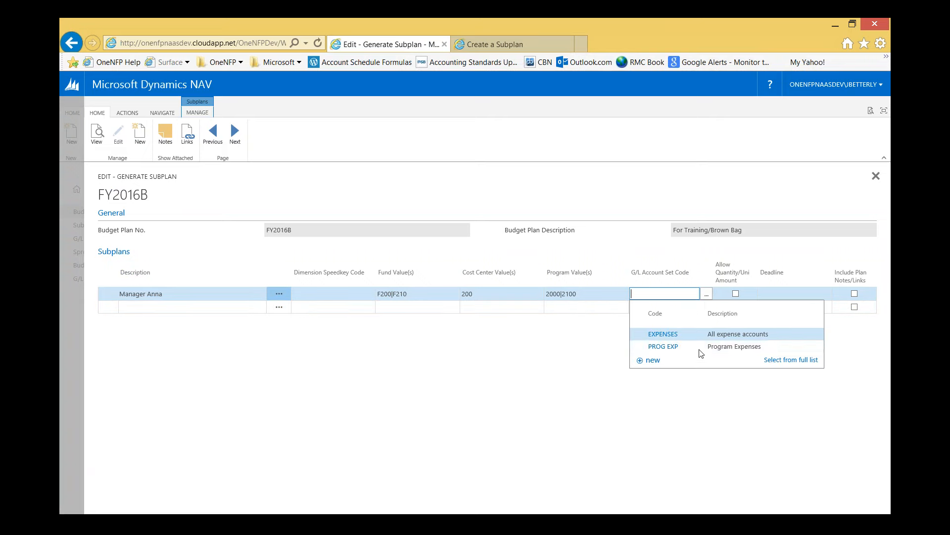
click(670, 347)
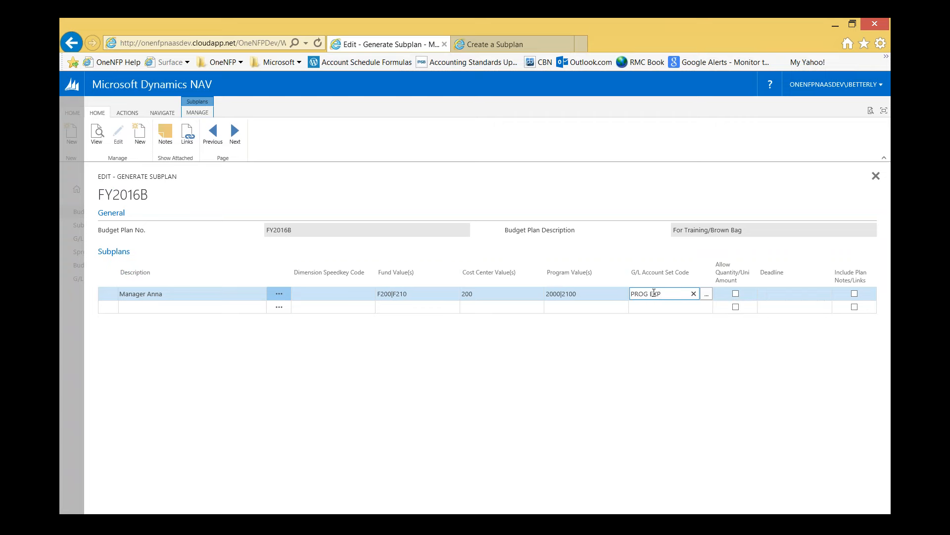
click(782, 293)
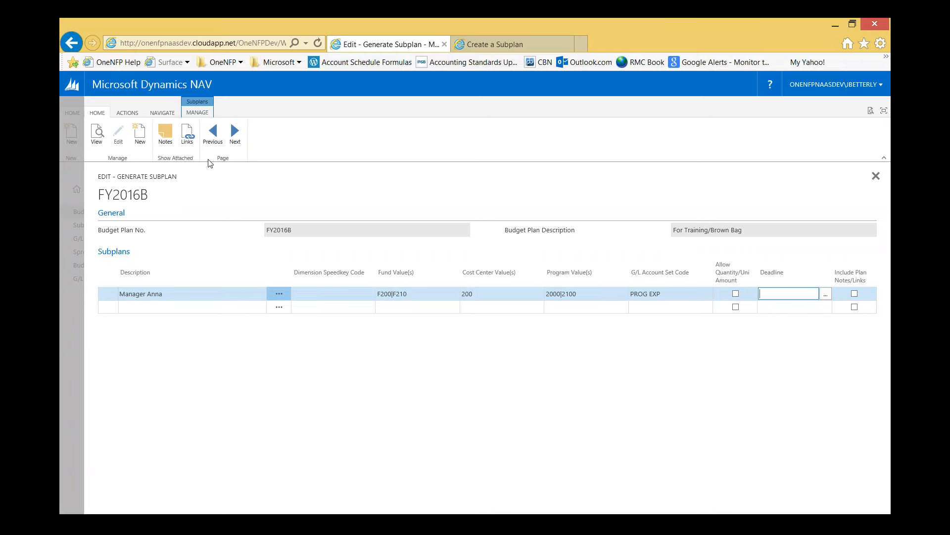
In the subplan's user access, add your own user ID as a preparer, and return to the subplan definition
click(203, 115)
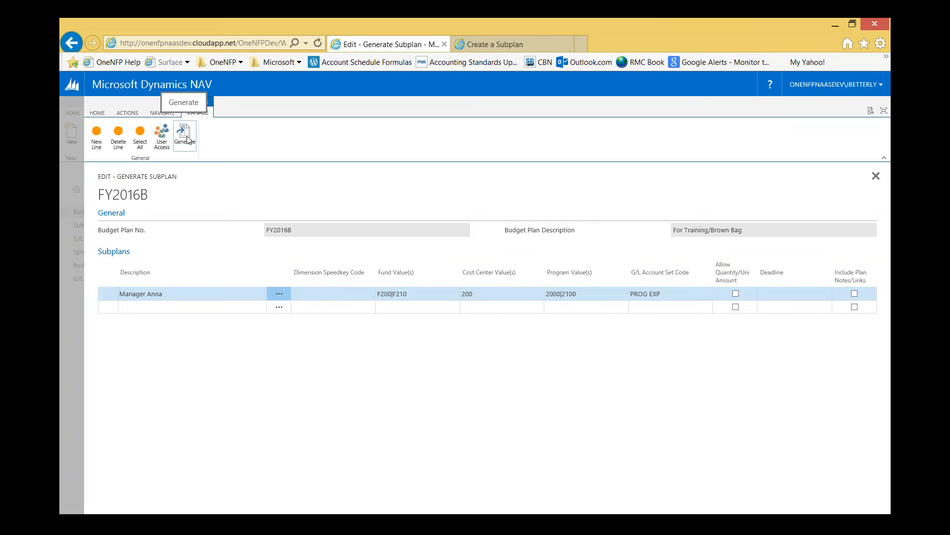
click(161, 137)
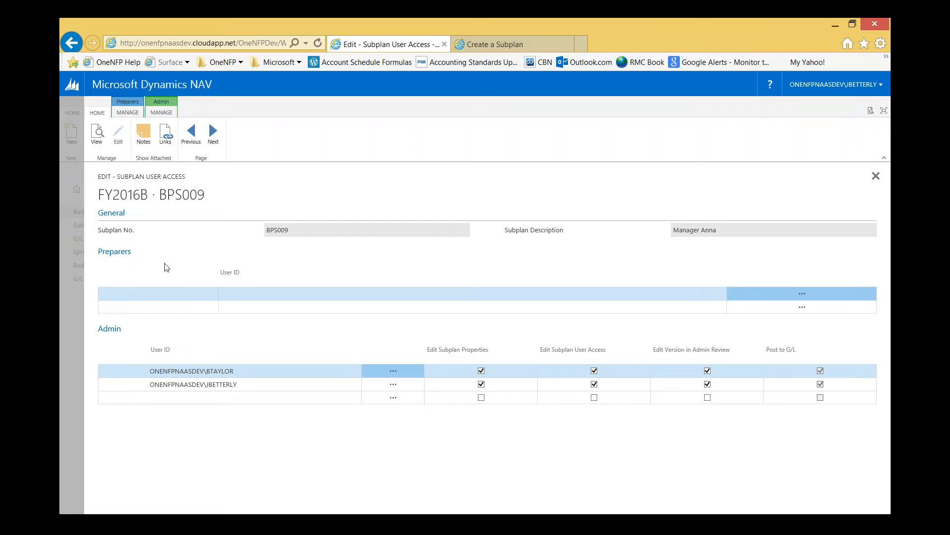
click(197, 294)
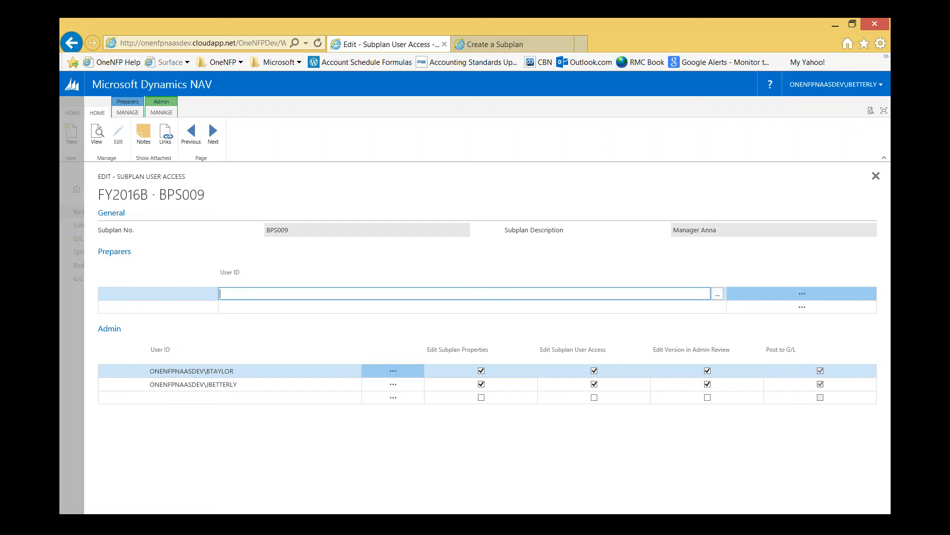
click(719, 296)
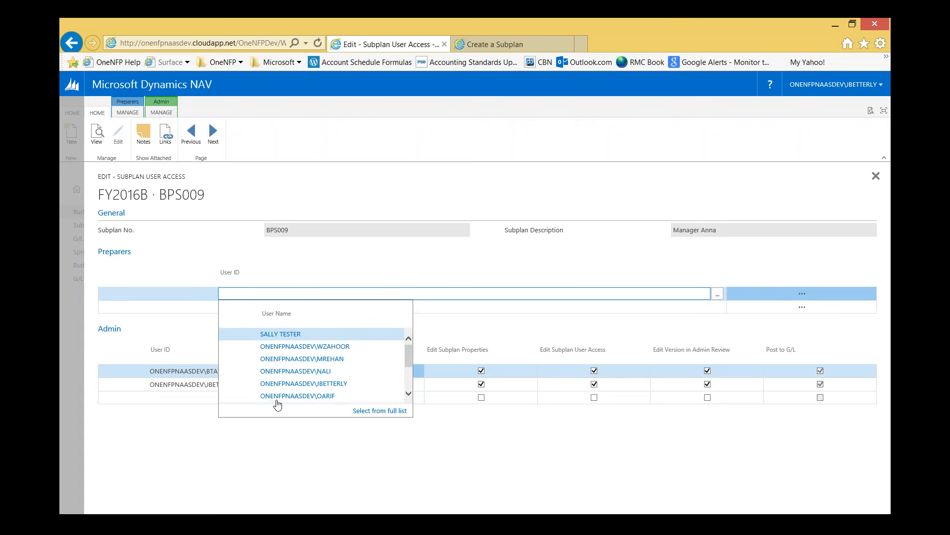
click(303, 384)
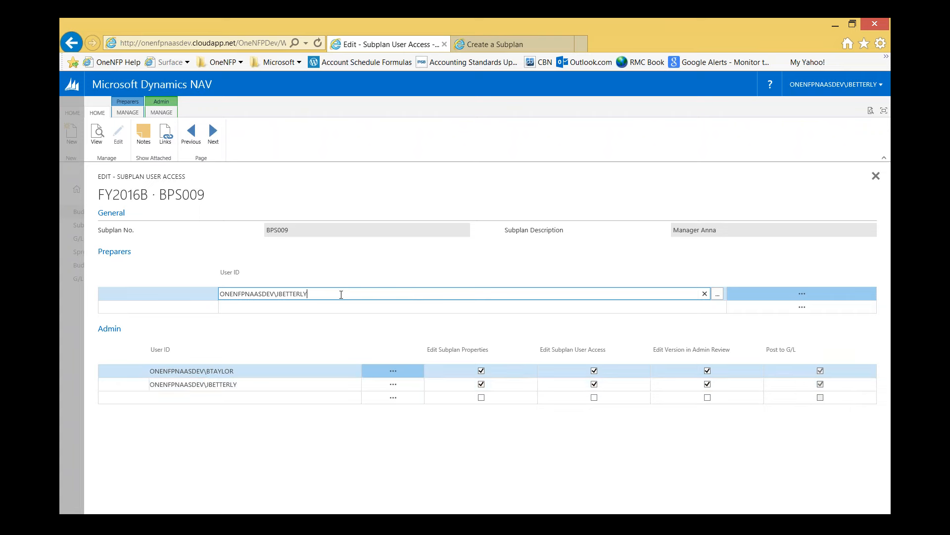
click(128, 113)
click(156, 112)
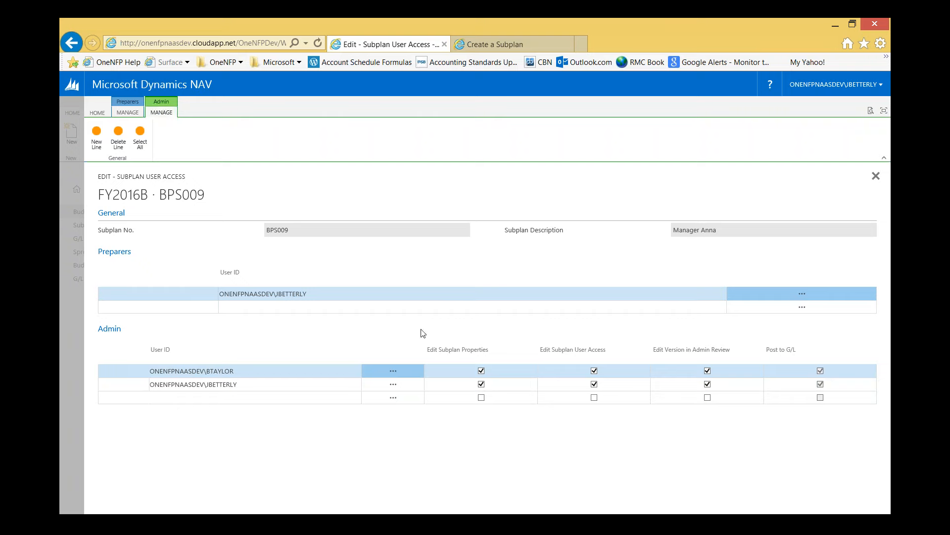
click(876, 177)
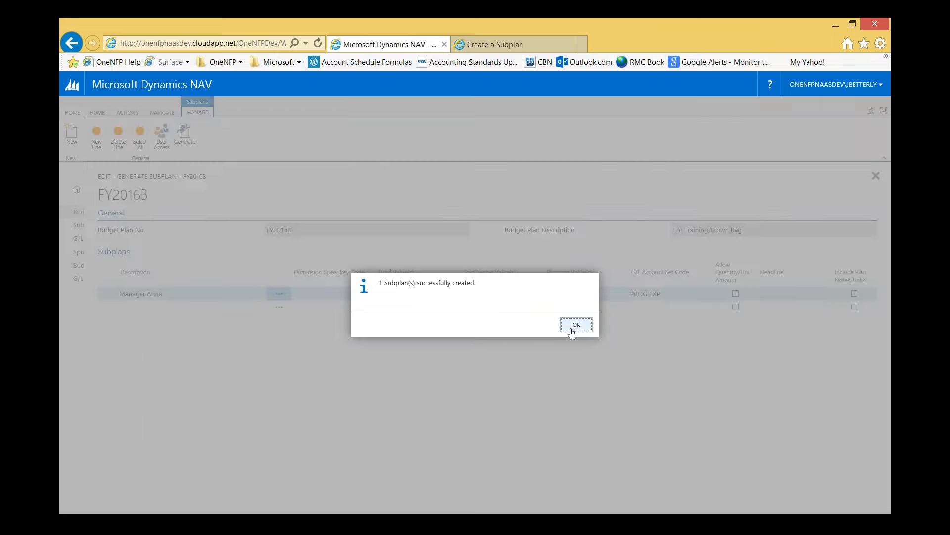
Generate the defined subplan, and close the FY2016B plan to return to the Budget Plans list
click(576, 324)
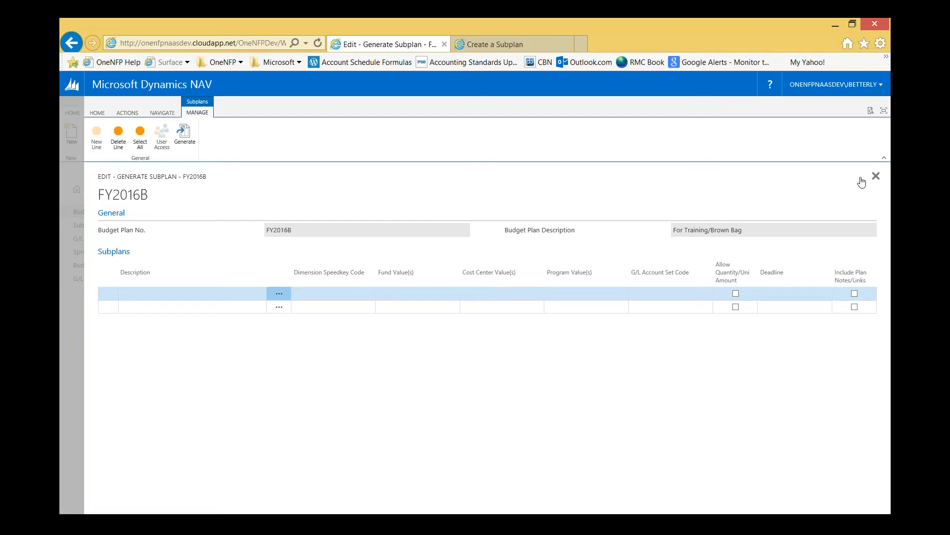
click(876, 175)
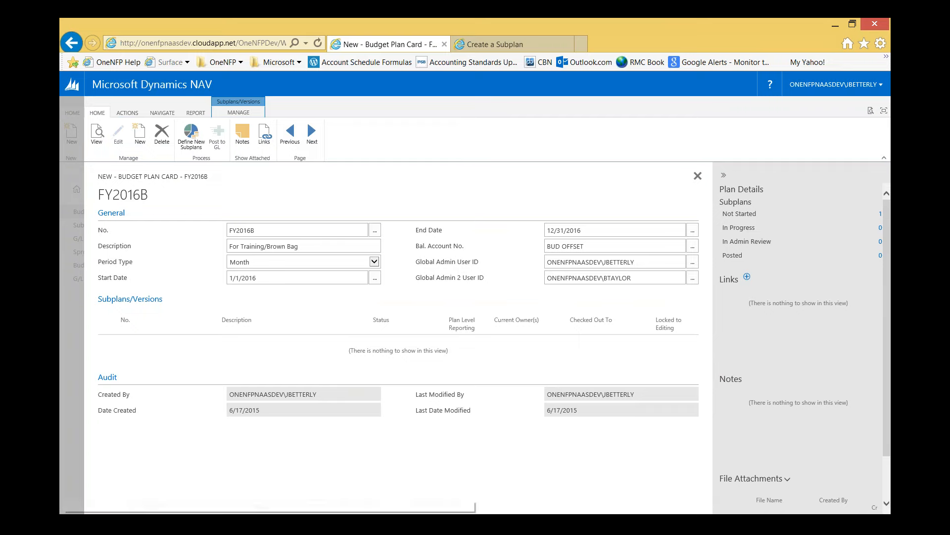
click(697, 177)
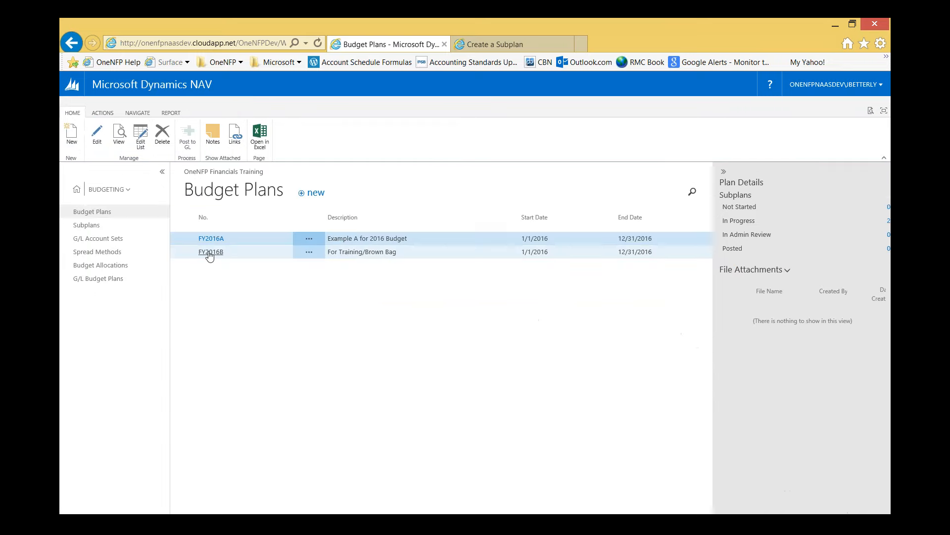
Reopen the FY2016B budget plan card and select the description of its newly generated subplan
click(210, 252)
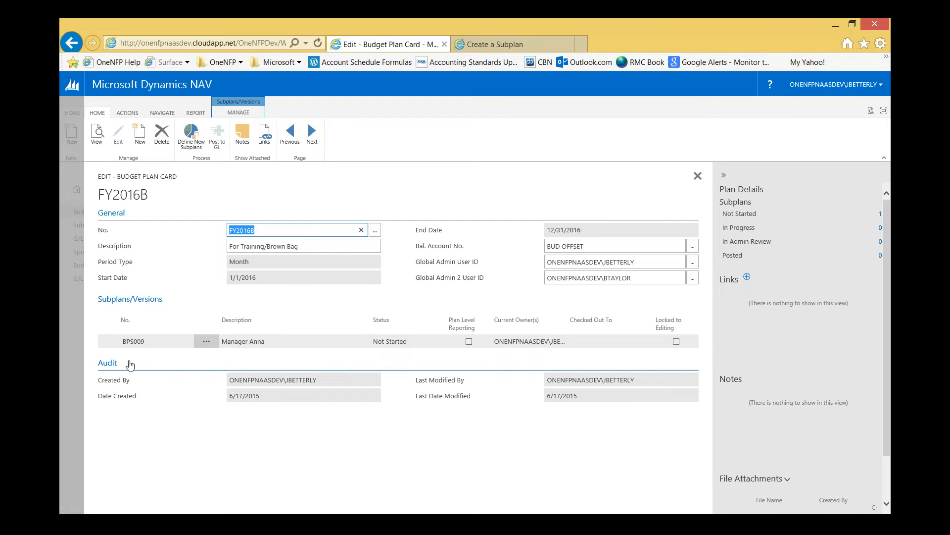
click(260, 343)
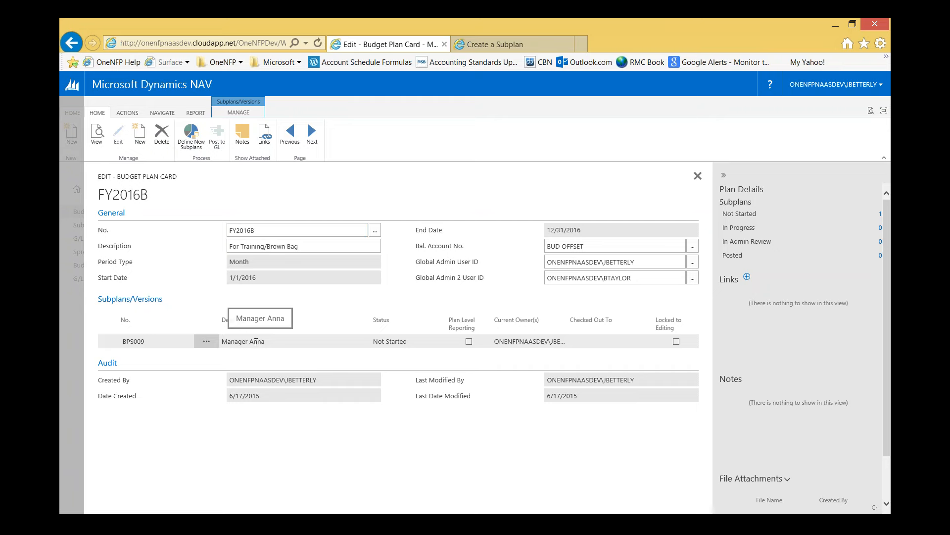
double_click(256, 341)
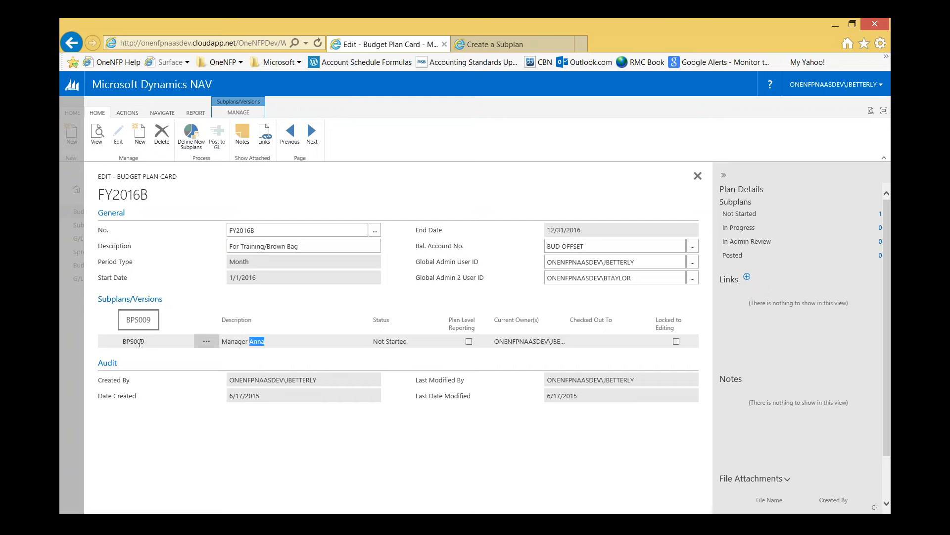
Close the FY2016B plan card and open the card of its subplan BPS009 from the Subplans list
click(259, 343)
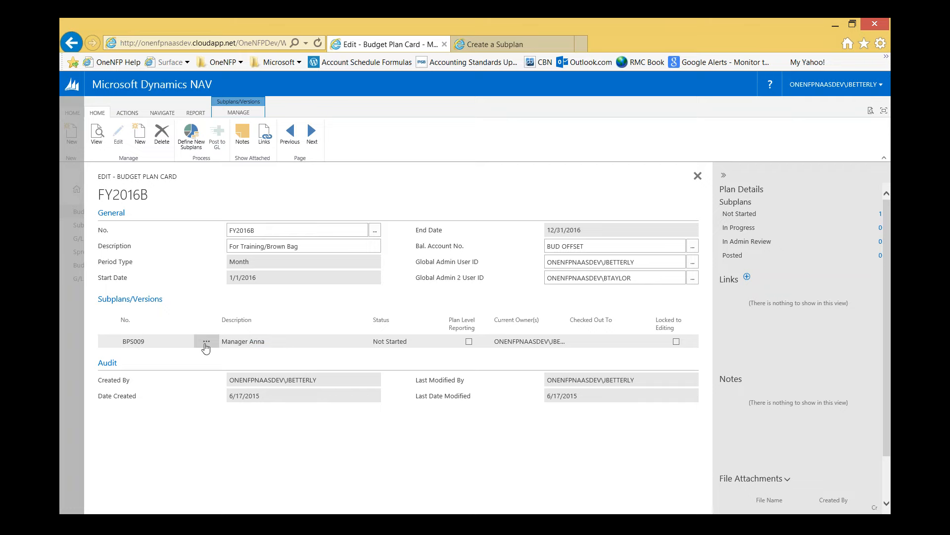
click(697, 176)
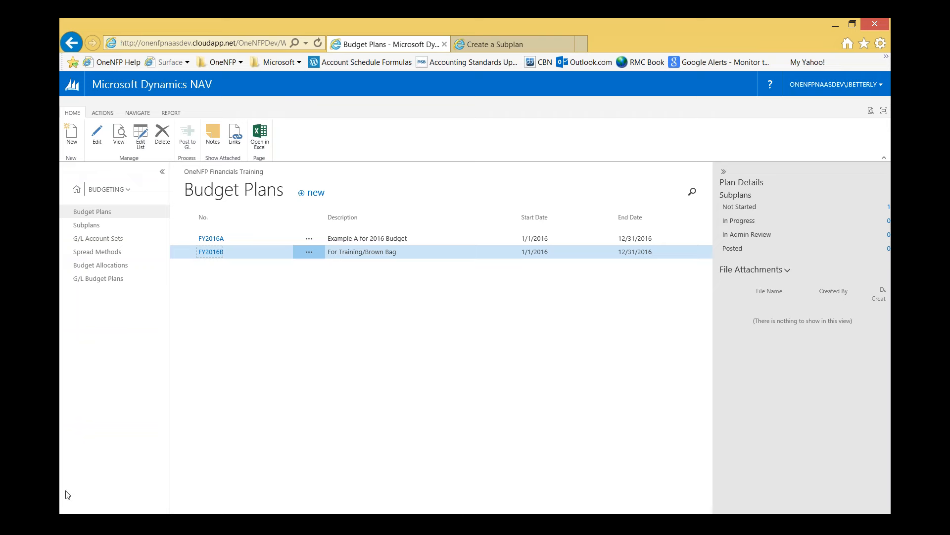
click(66, 523)
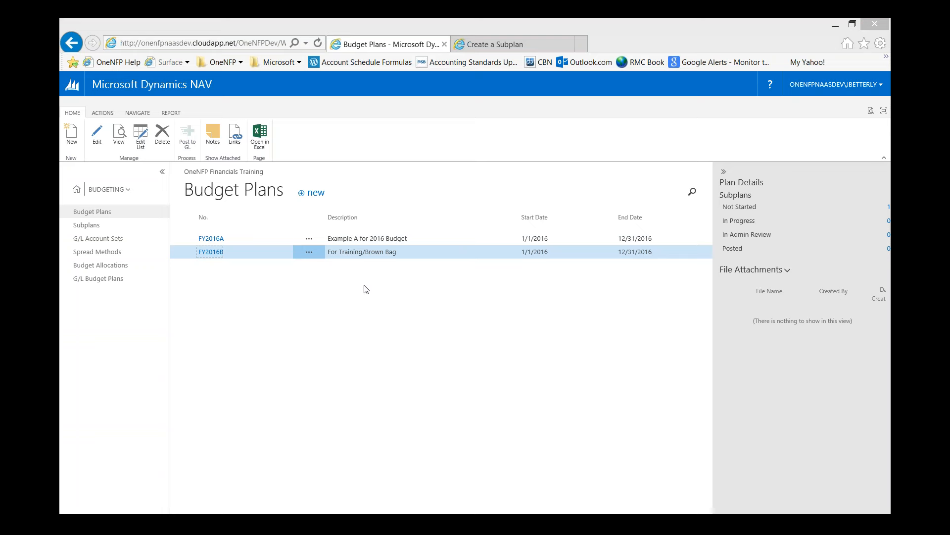
click(130, 227)
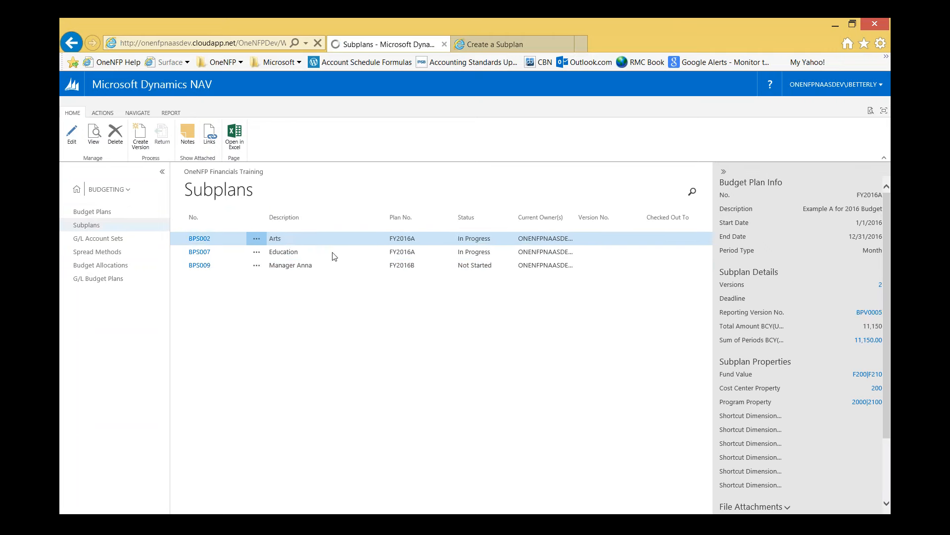
click(303, 266)
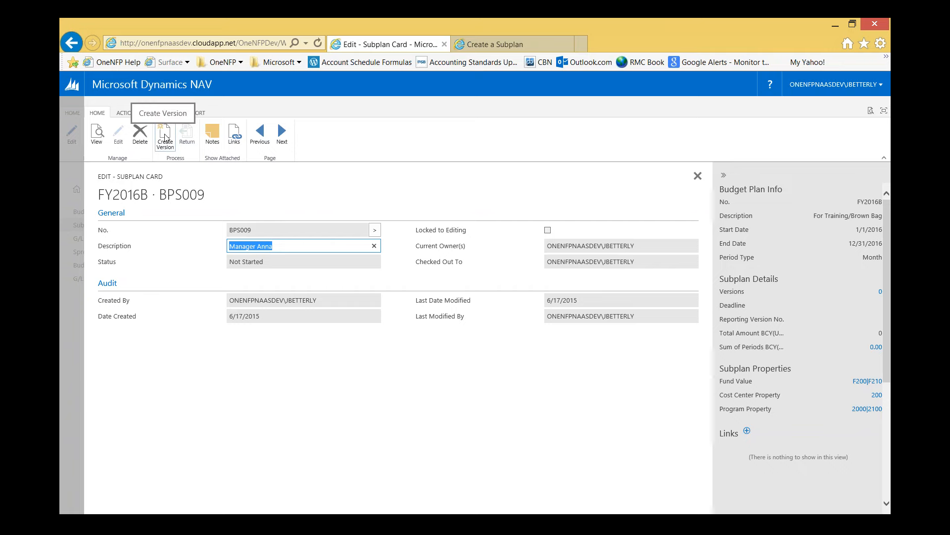
Examine the plan, subplan and version diagram in the About BudgetVision help article, and return to the subplan card
click(495, 44)
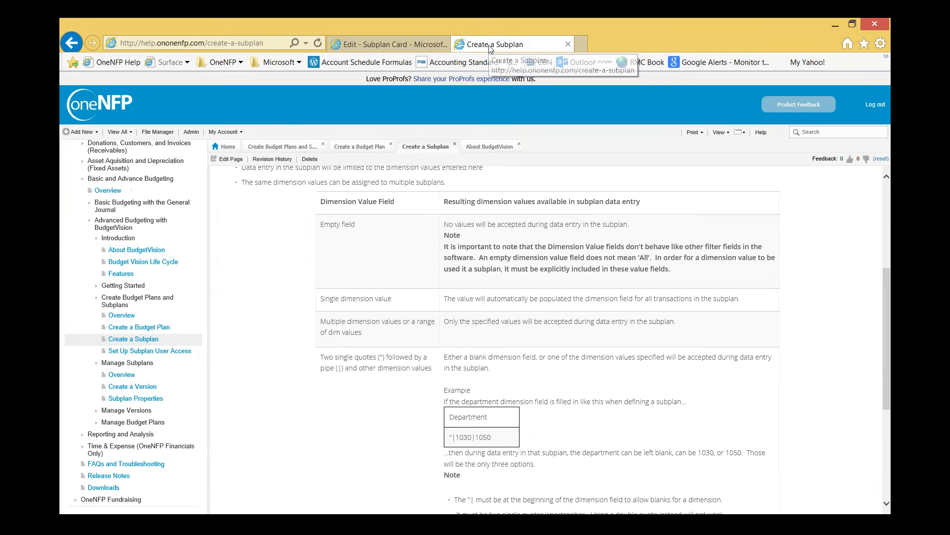
click(130, 250)
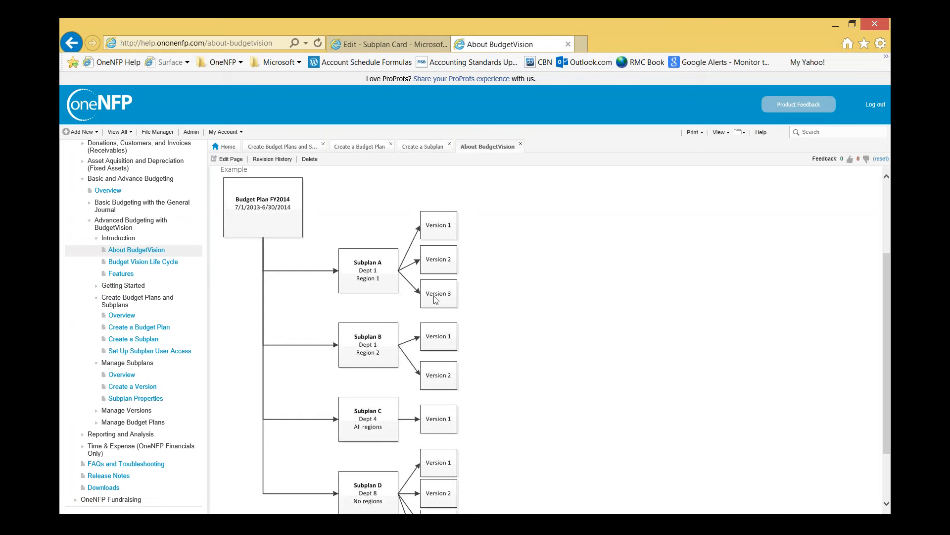
click(386, 49)
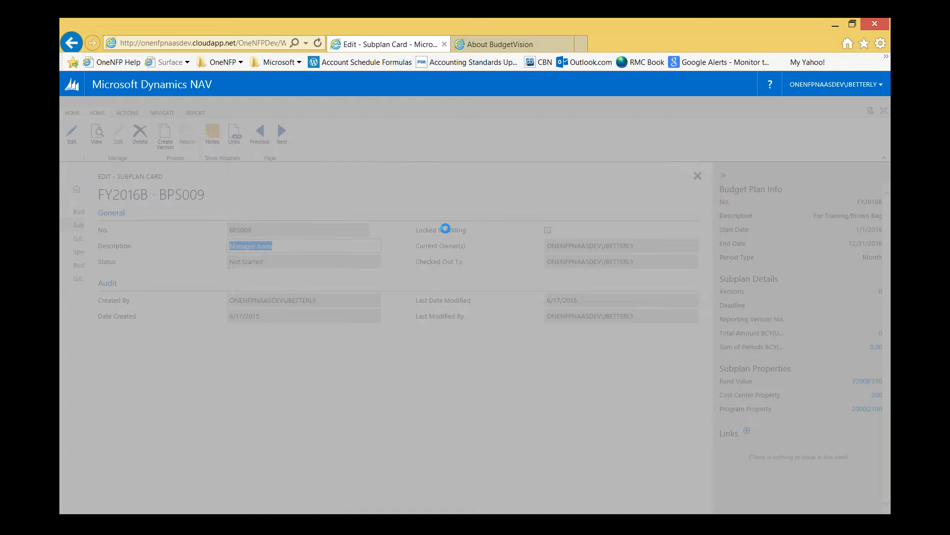
Create a subplan version described as "From 0.00" that starts with zeros and has plan level reporting enabled
text(F)
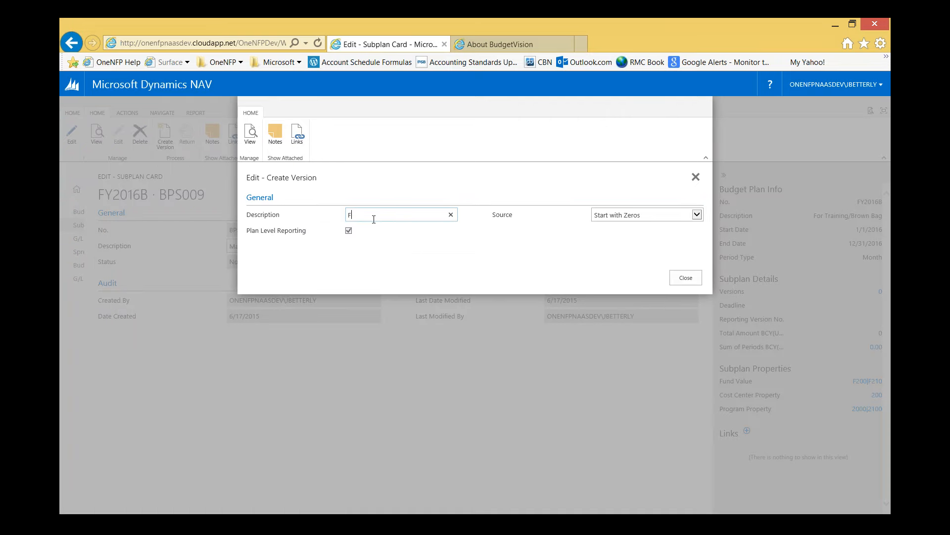
text(rom 0.09)
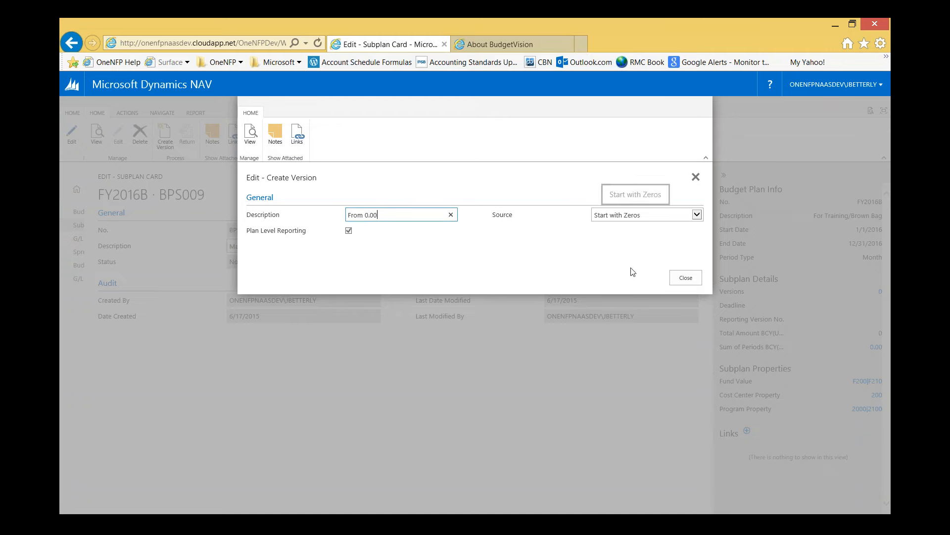
click(687, 278)
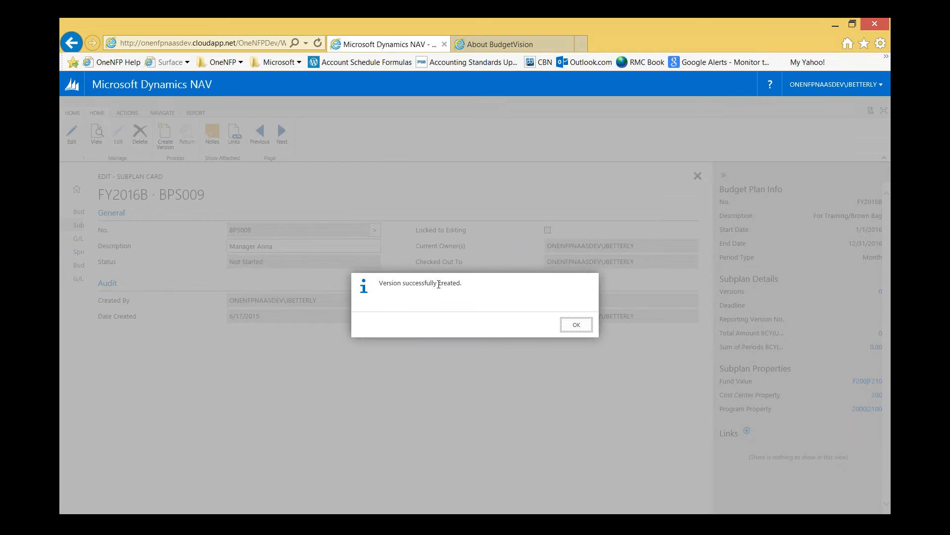
key(Return)
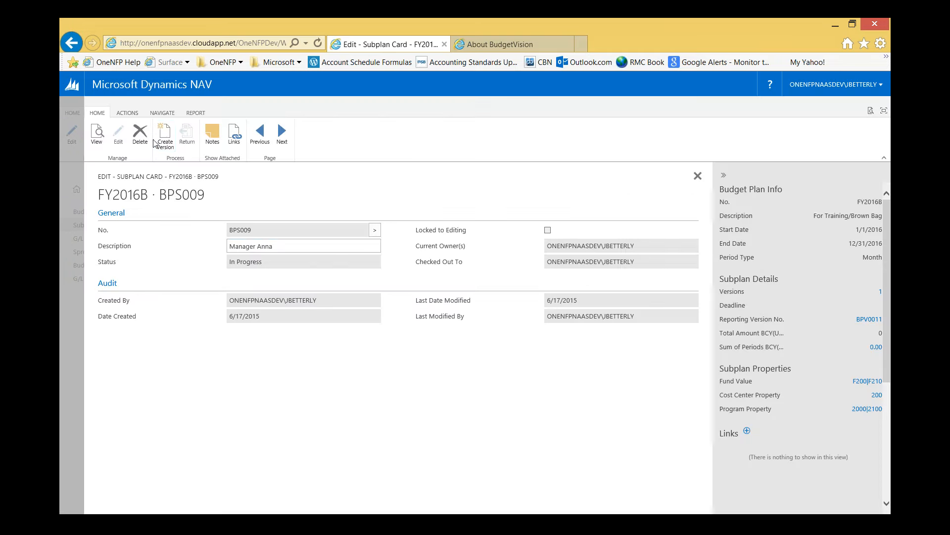
Start a second subplan version described as "From Historical", with Copy from Historical - Actual as its source
click(174, 137)
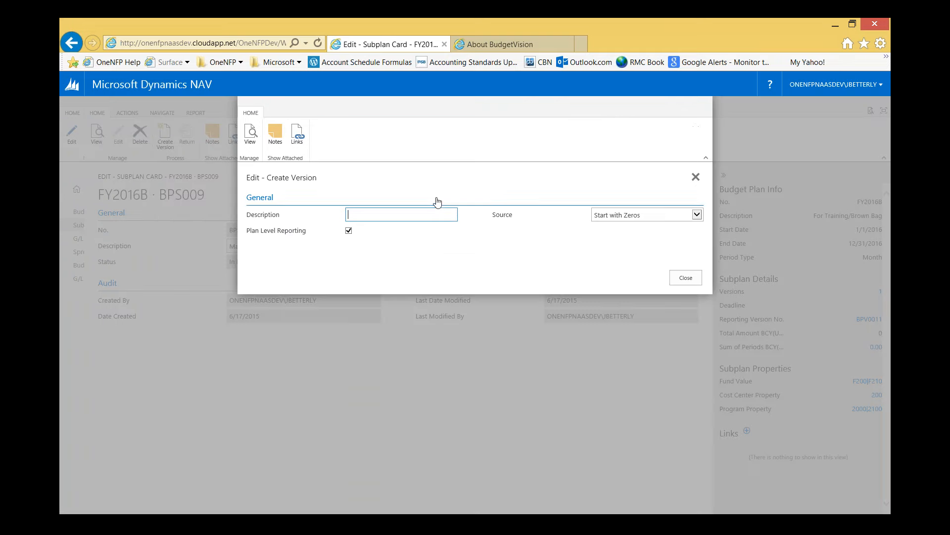
text(m Historical)
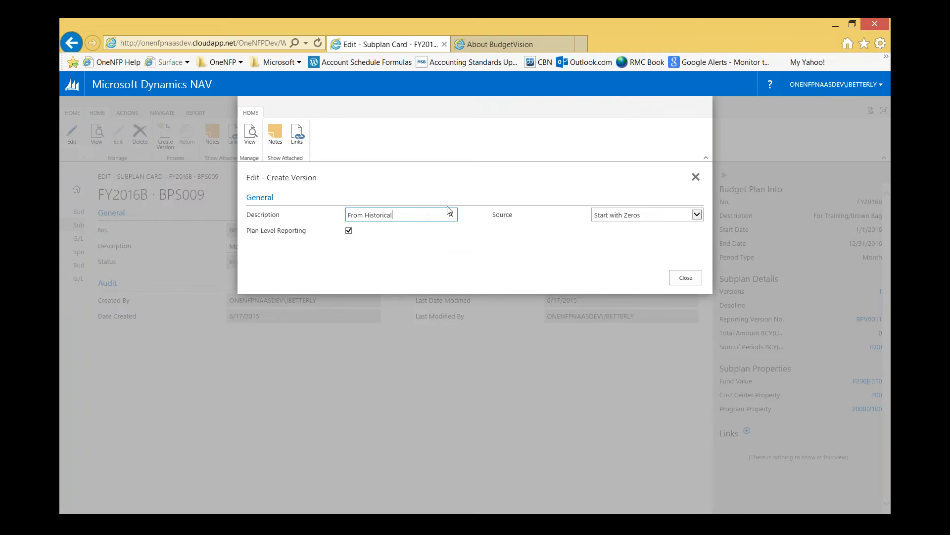
click(698, 215)
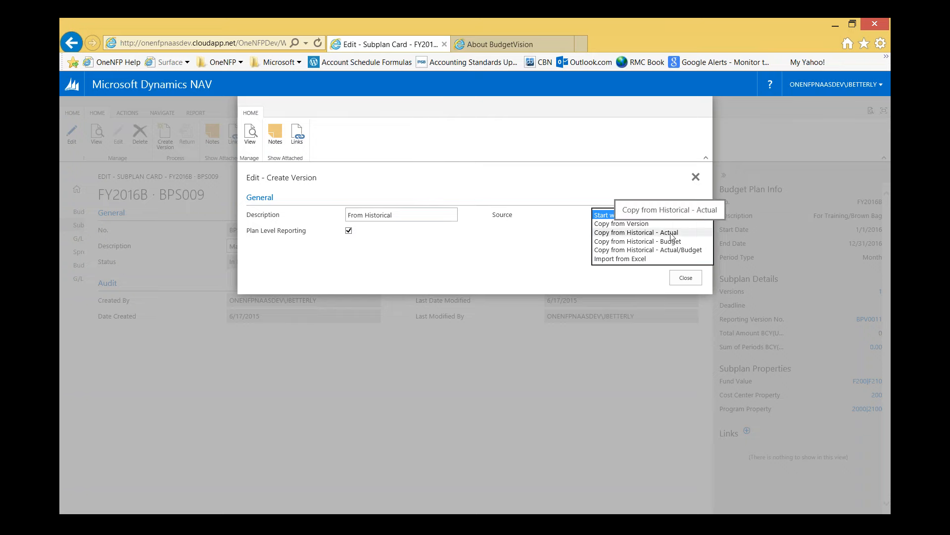
click(629, 233)
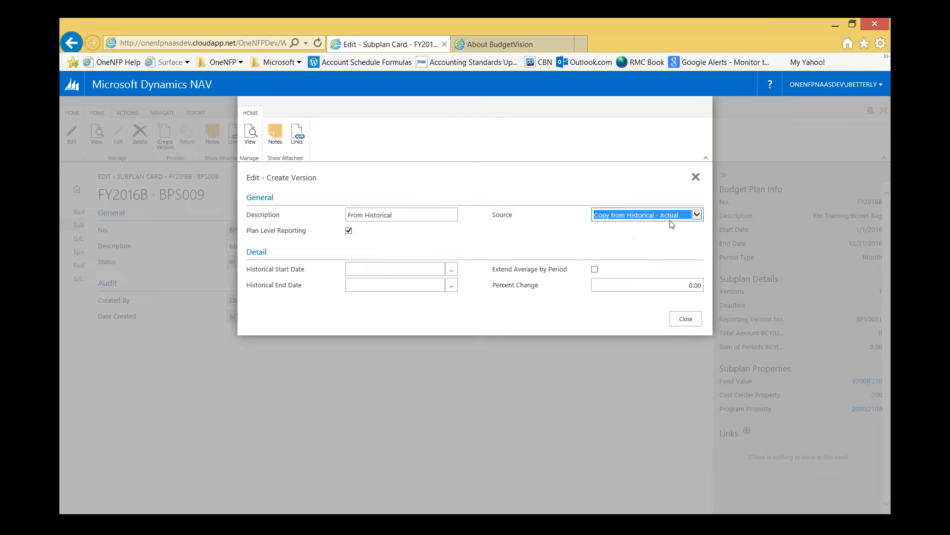
Set the historical dates to 1/1/2015 through 12/31/2015 and the percent change to 5, and create the version
click(415, 272)
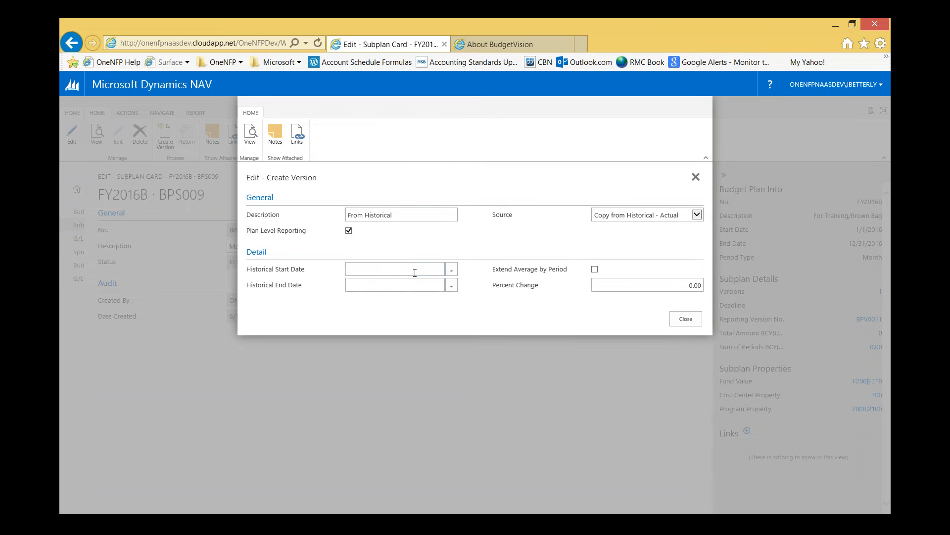
text(010115)
key(Tab)
text(12/31/2015)
key(Tab)
click(693, 290)
text(5)
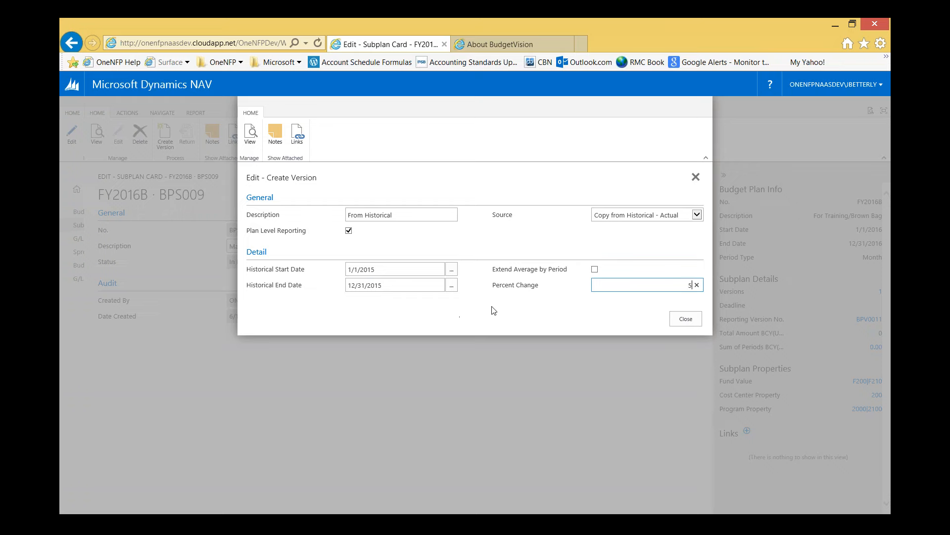
click(688, 321)
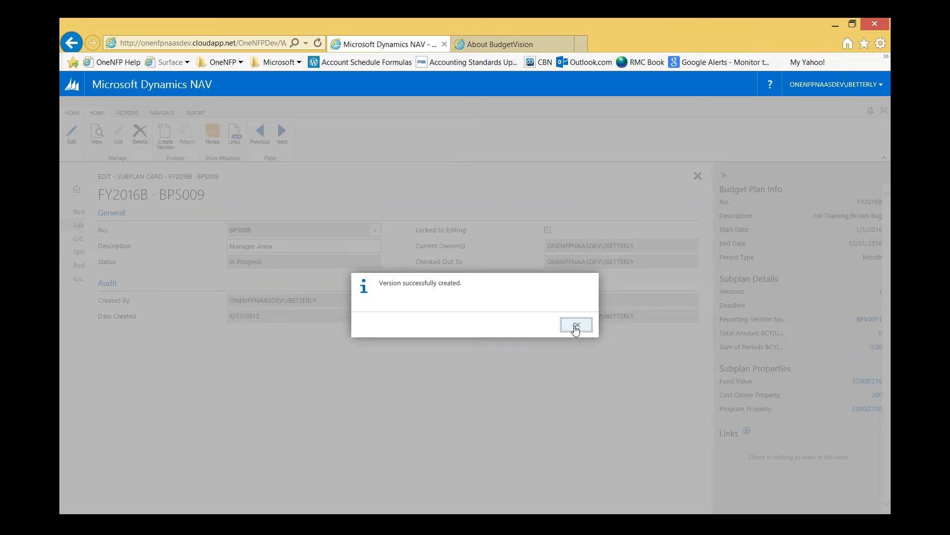
click(575, 328)
Close the subplan card, review the versions listed under the FY2016B budget plan, and close the plan card
click(699, 177)
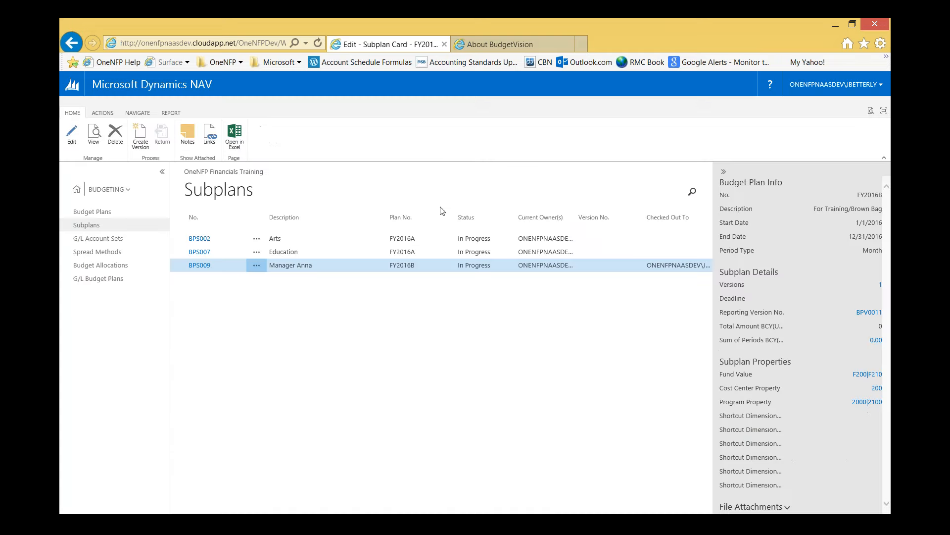
click(97, 214)
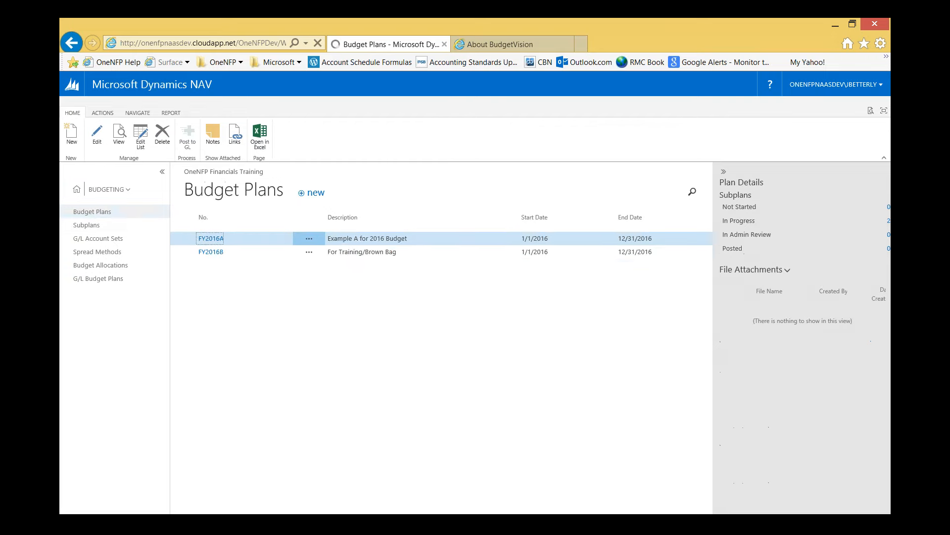
click(211, 253)
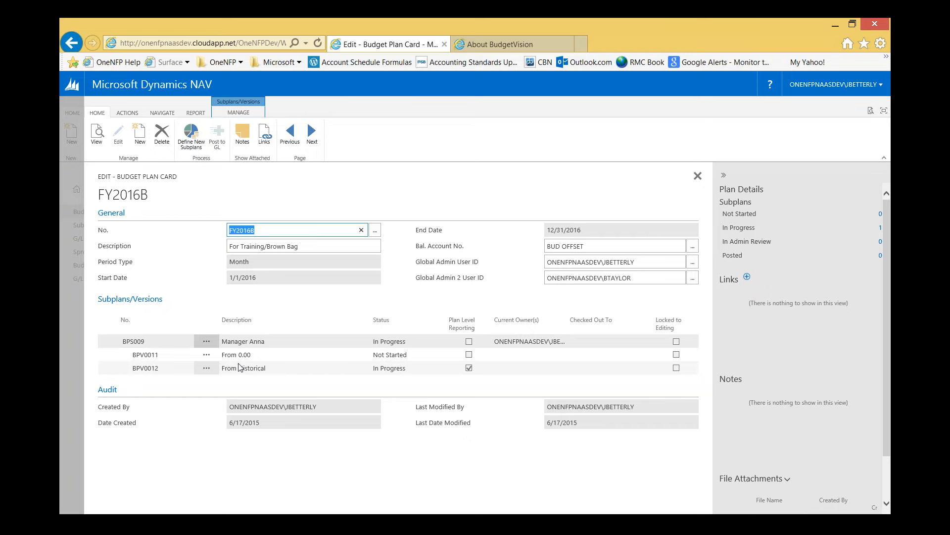
click(698, 176)
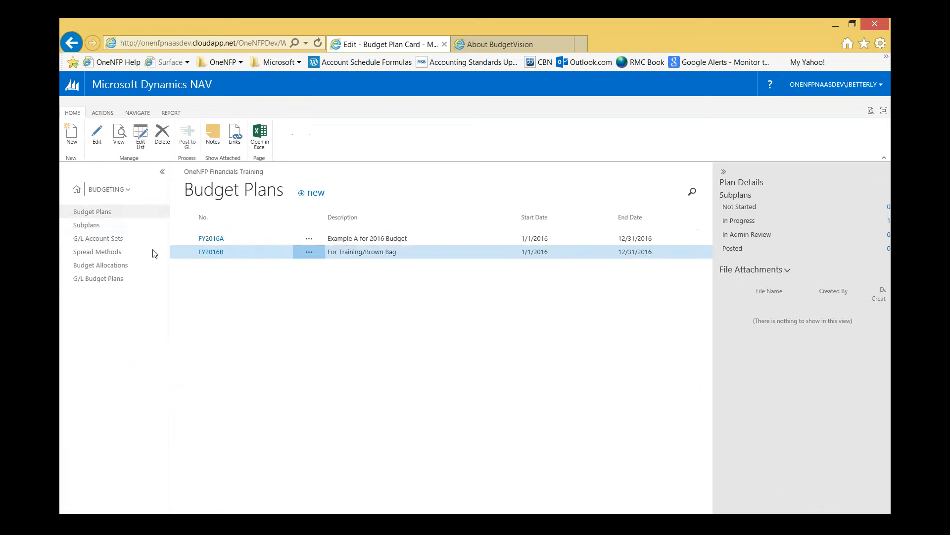
Open the versions of subplan BPS009 and bring up the version card of BPV0011
click(89, 226)
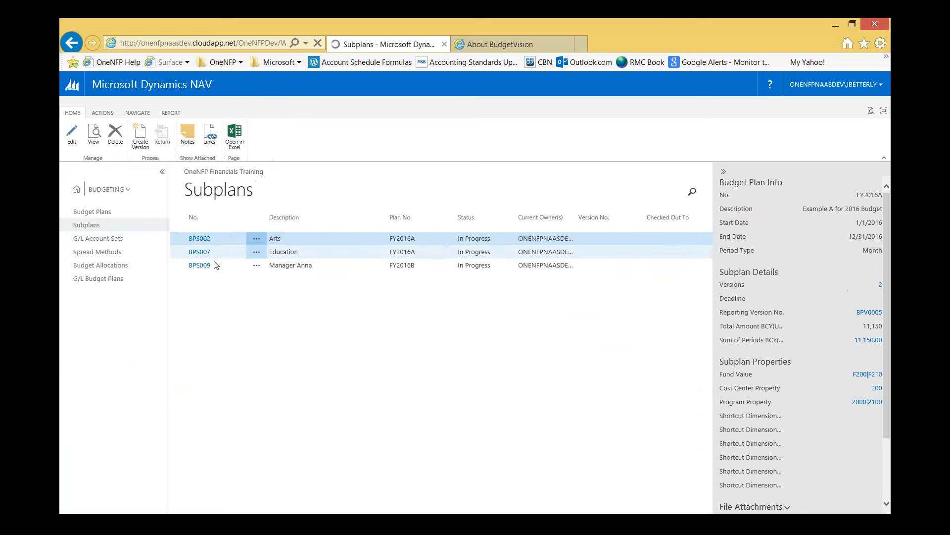
click(186, 267)
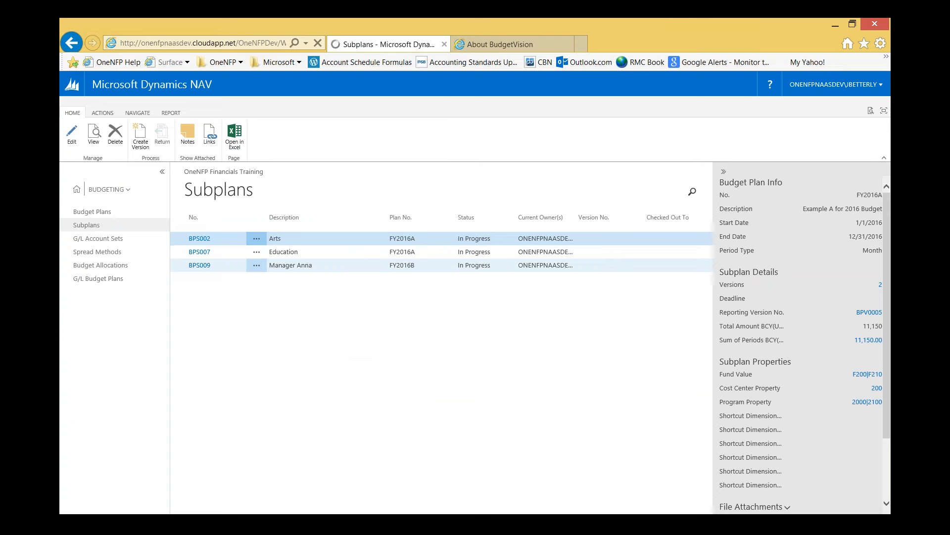
click(102, 113)
click(138, 113)
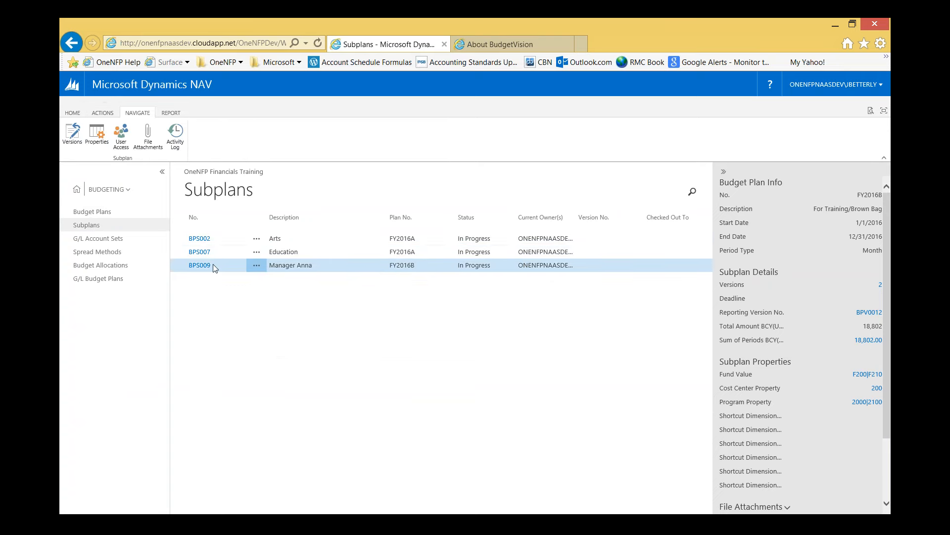
click(199, 265)
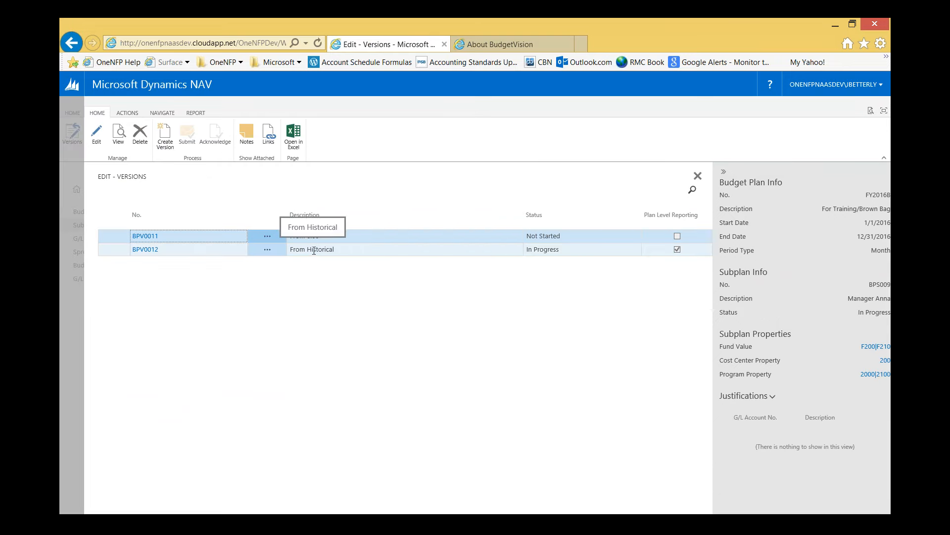
click(143, 237)
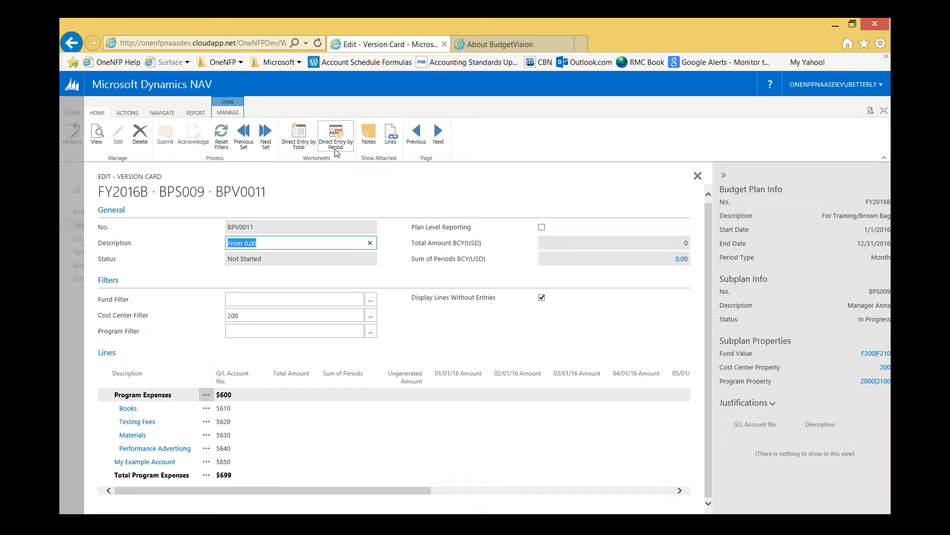
In the version's Direct Entry by Total worksheet, add a line for G/L account 5610 Books with an amount of 120,000
click(298, 138)
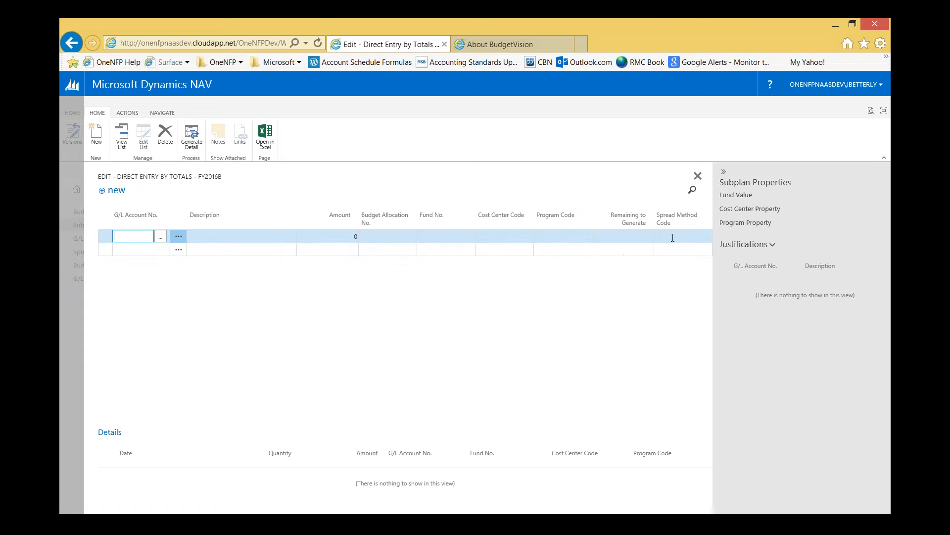
click(159, 240)
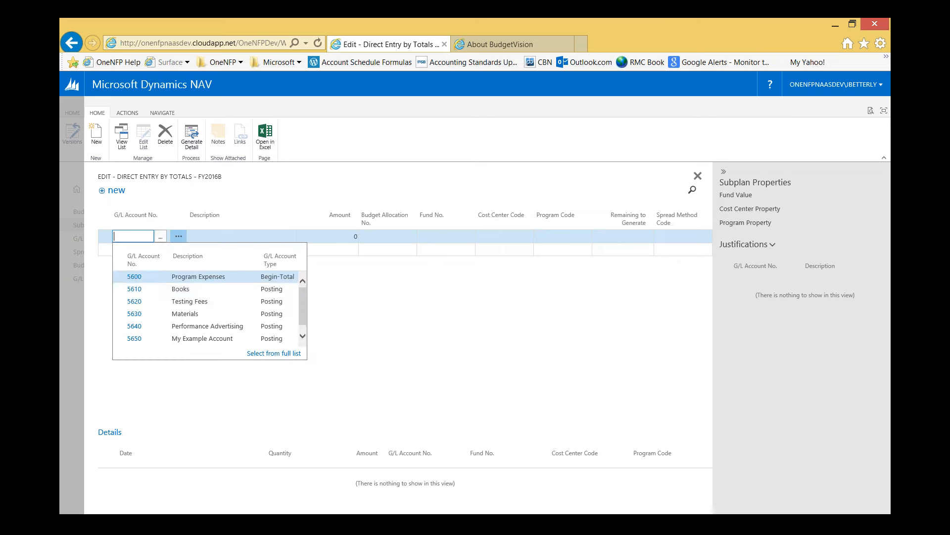
click(133, 290)
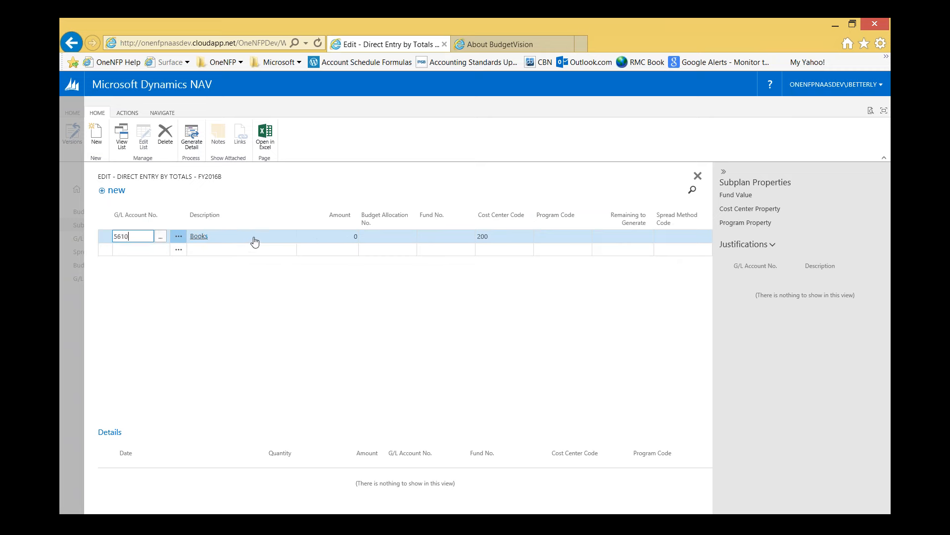
click(338, 237)
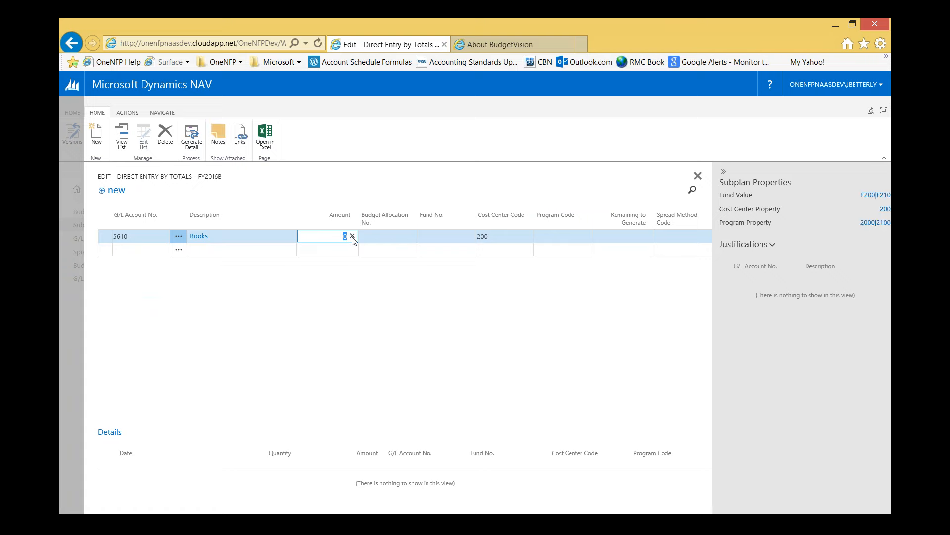
text(120000)
Assign fund F200, State Grant 123, to the Books line
click(441, 233)
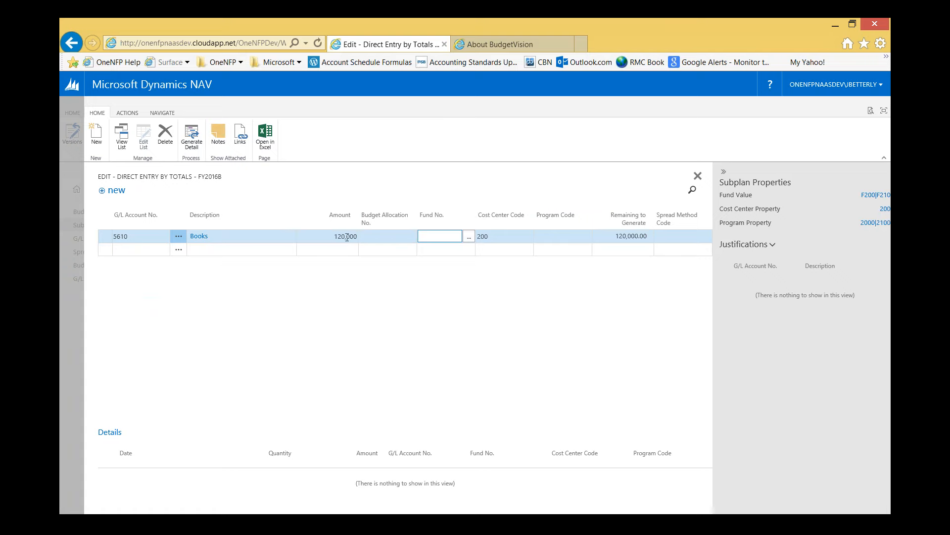
click(470, 238)
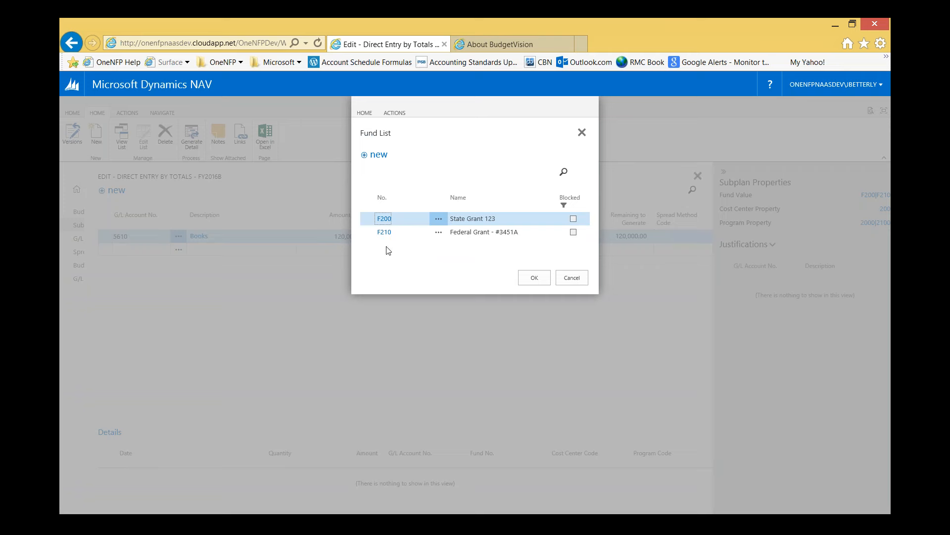
click(384, 219)
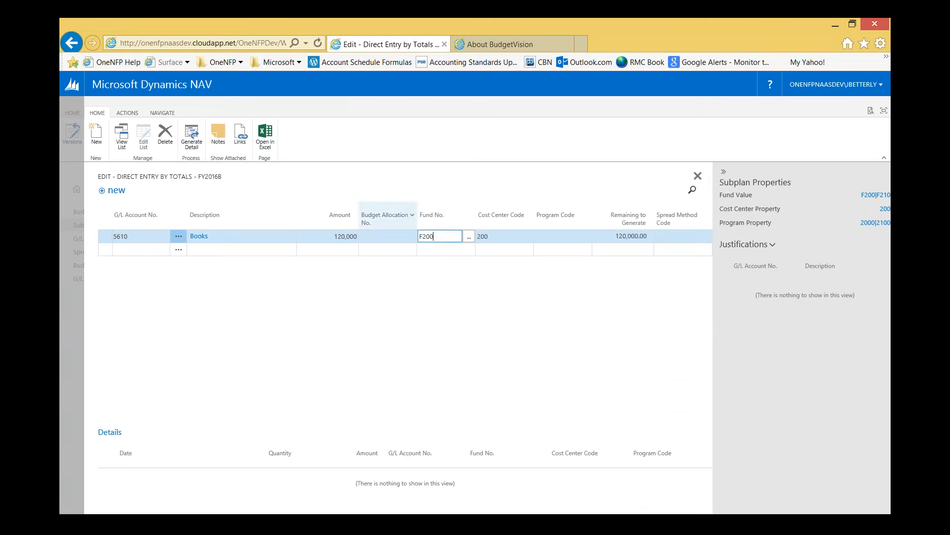
Assign program 2100, Youth Theater, and the EVEN spread method to the Books line
click(567, 239)
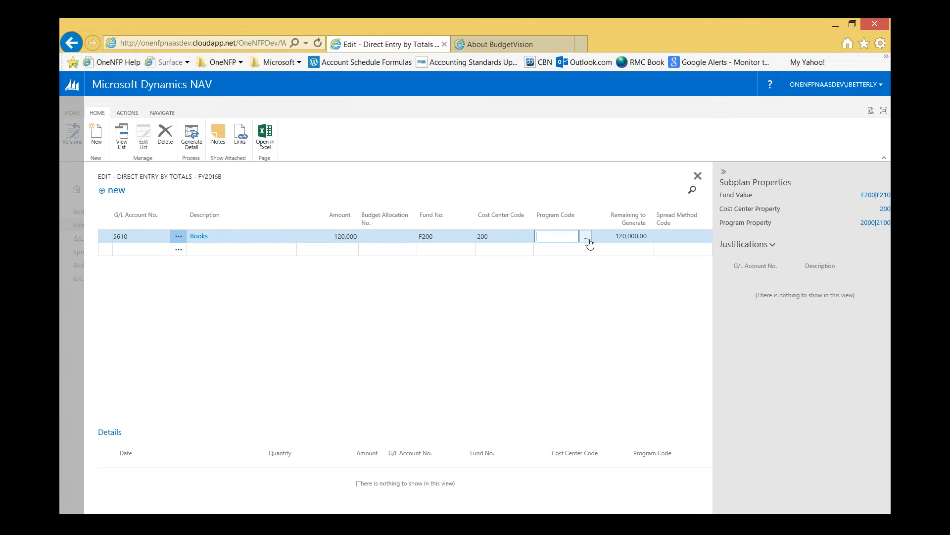
click(587, 239)
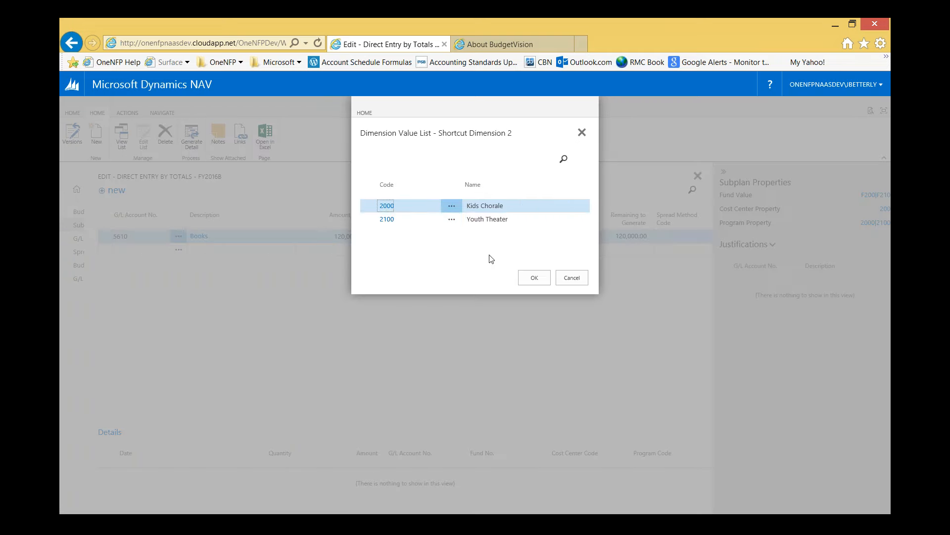
click(390, 221)
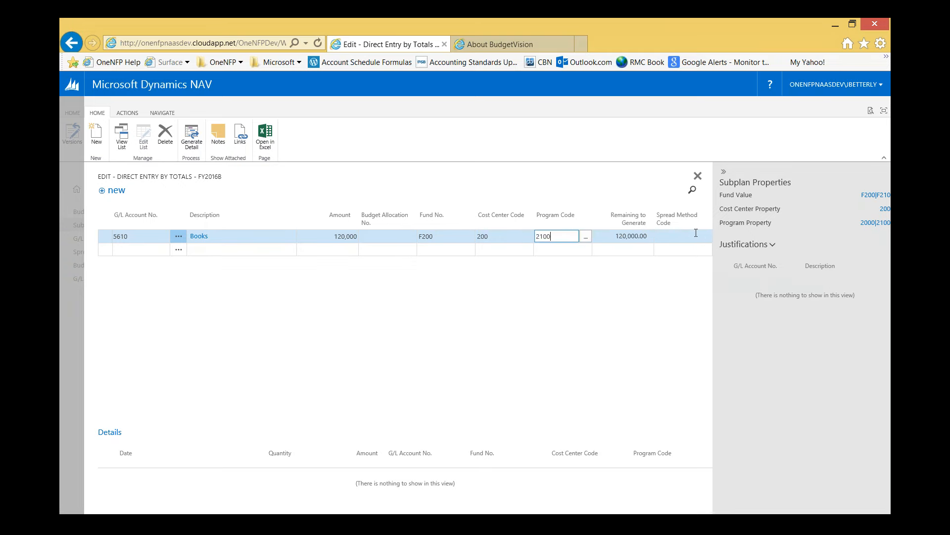
click(683, 237)
click(705, 241)
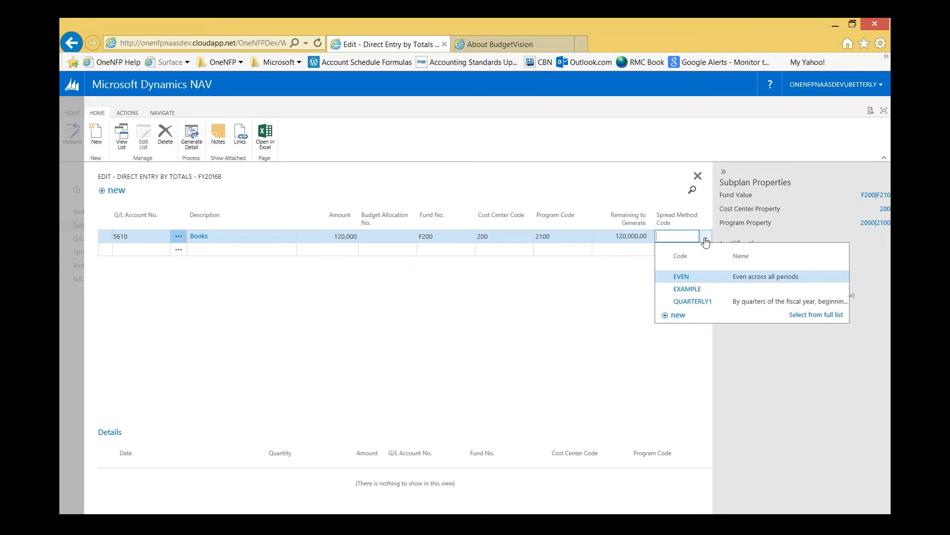
click(681, 277)
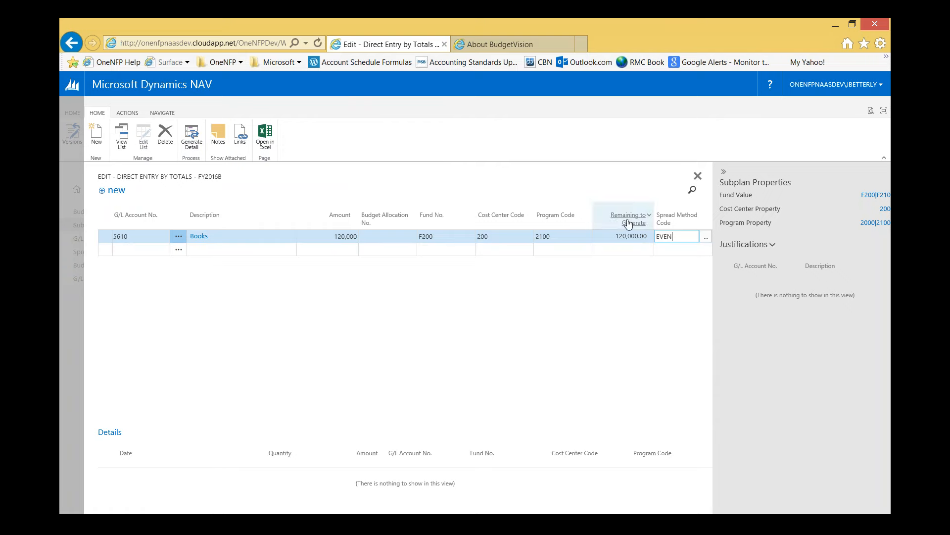
Generate the budget details for the 120,000 Books line and close the worksheet
click(628, 236)
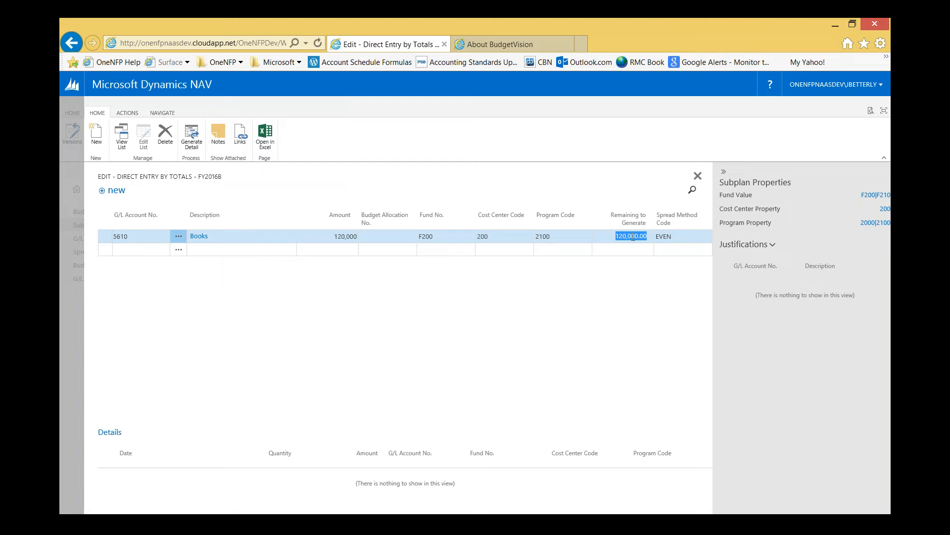
click(192, 136)
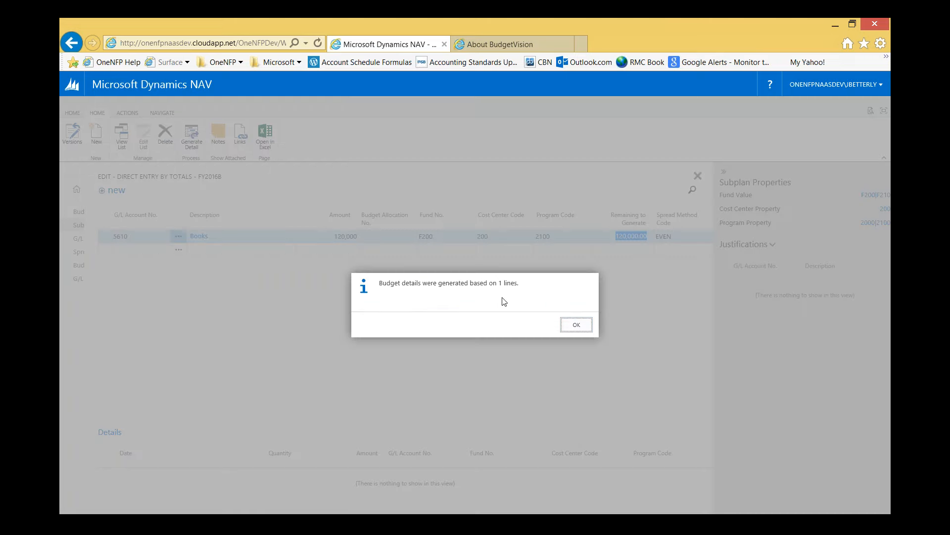
click(577, 324)
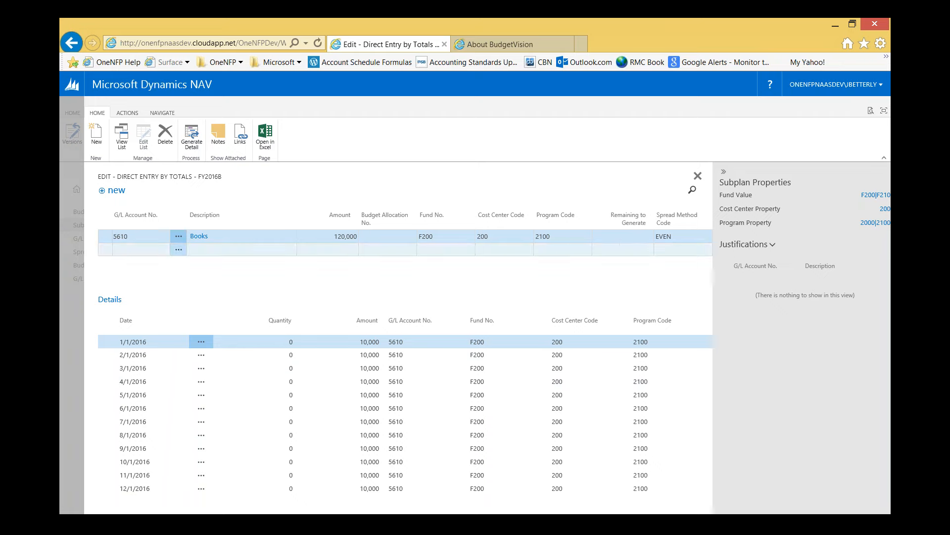
click(698, 175)
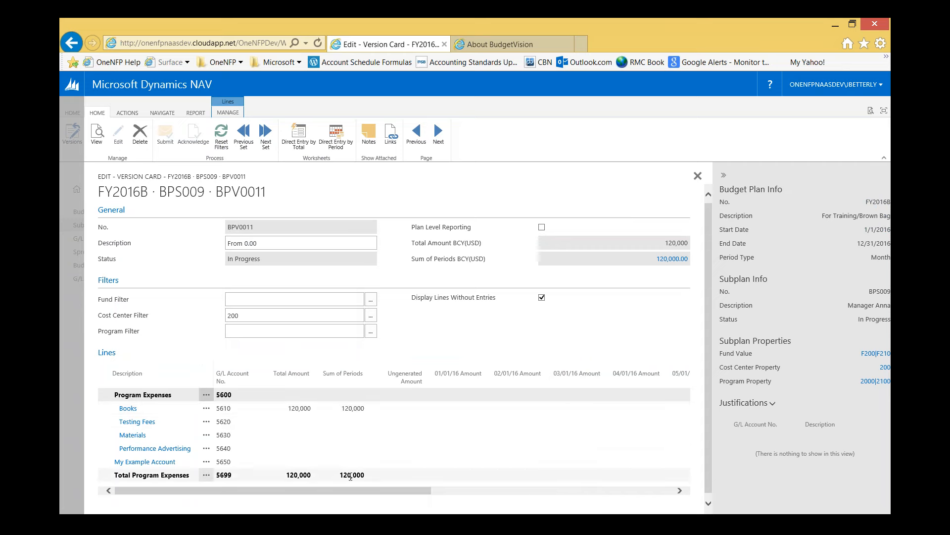
Reopen the Direct Entry by Total worksheet and add a second line for G/L account 5610 with an amount of 60,000
click(305, 128)
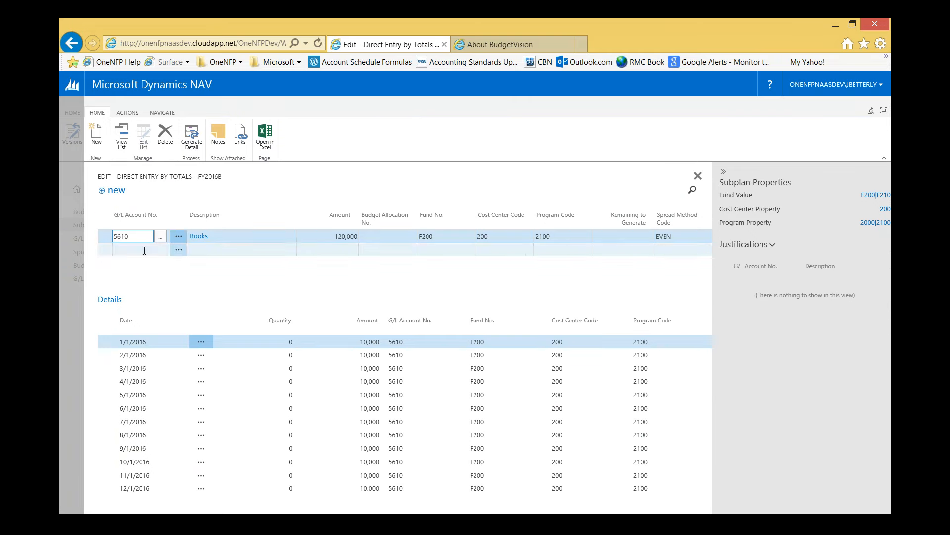
click(145, 251)
text(5610)
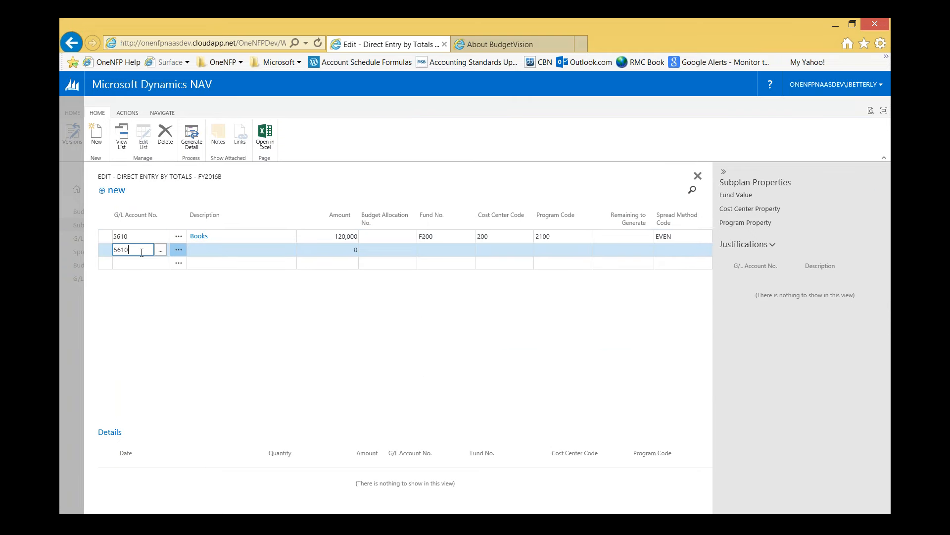
key(Tab)
key(Tab)
text(60,0)
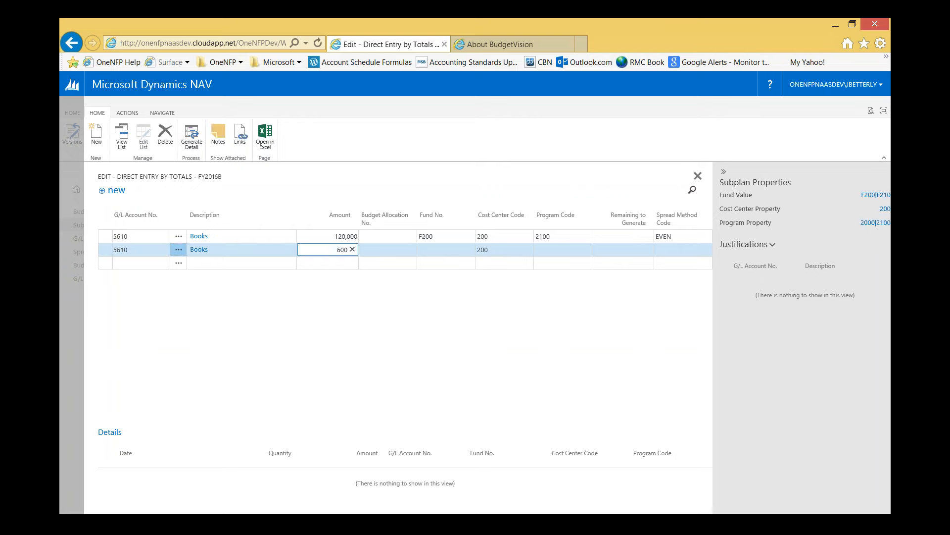
text(00)
key(Tab)
key(Tab)
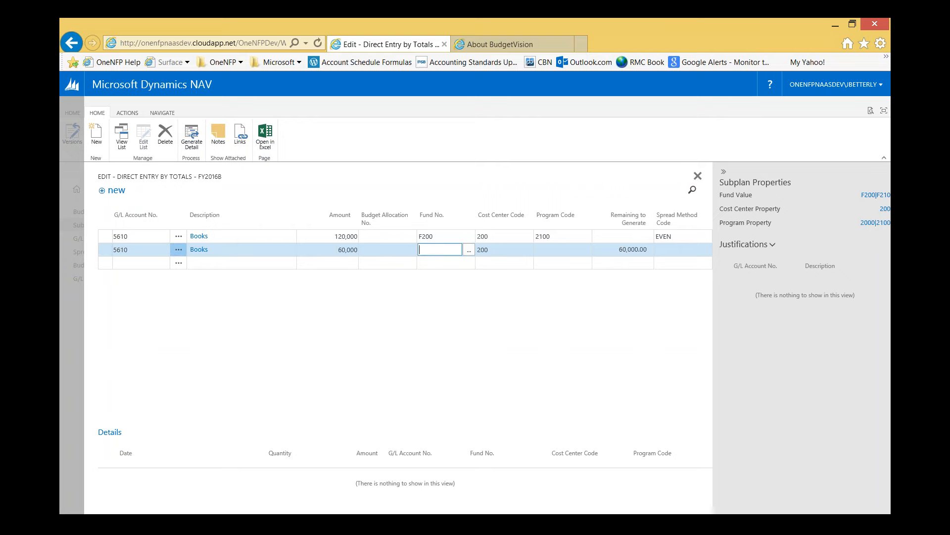
Assign fund F210, program 2100 and the EVEN spread method to the 60,000 Books line
text(F210)
key(Tab)
key(Tab)
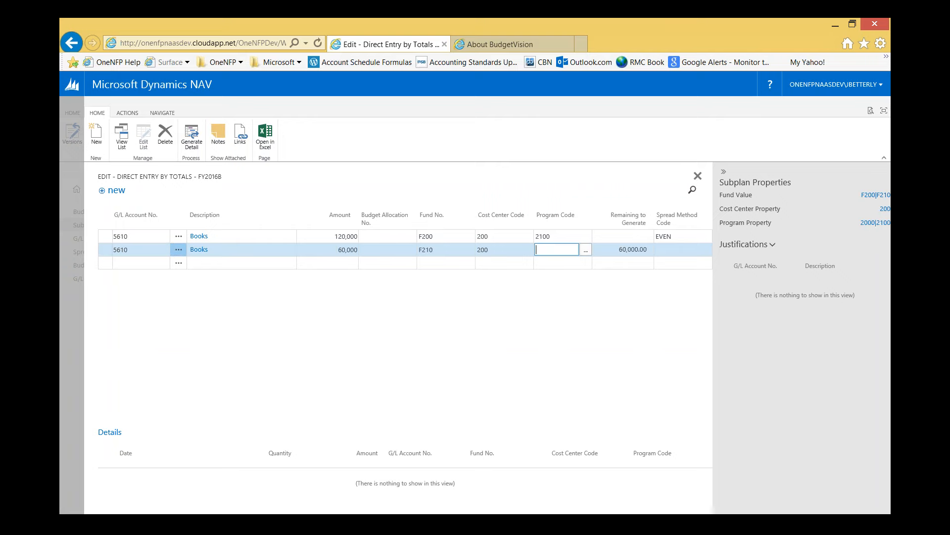
text(2100)
key(Tab)
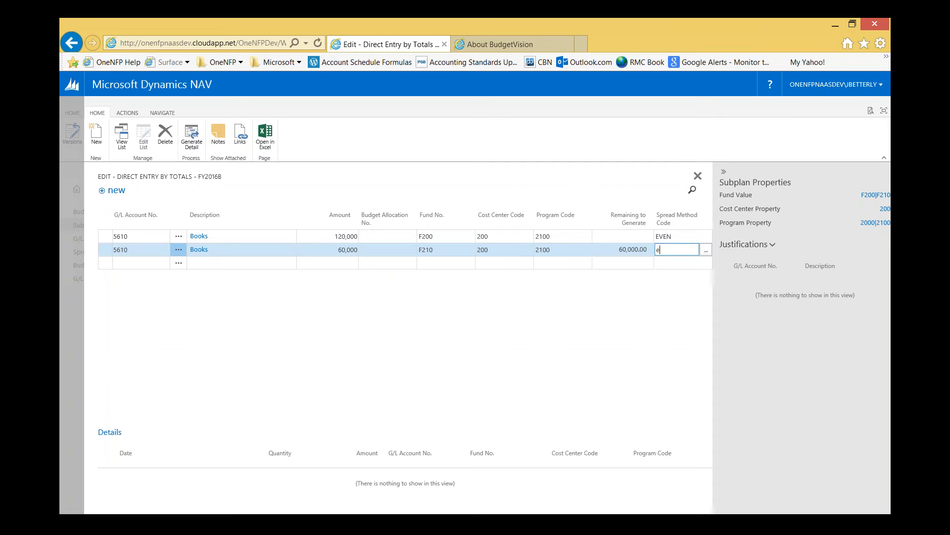
text(e)
key(shift+Tab)
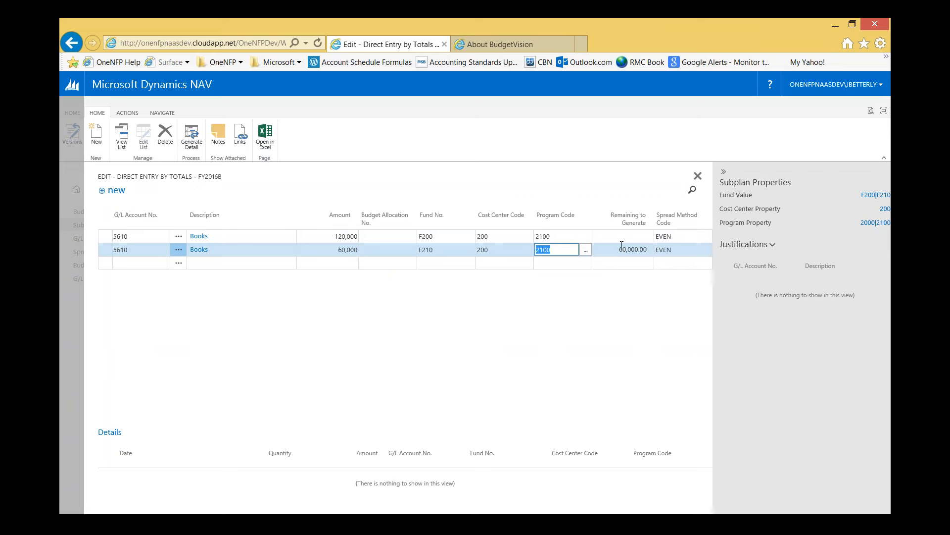
Add a third worksheet line for G/L account 5610 with an amount of 80,000
click(127, 261)
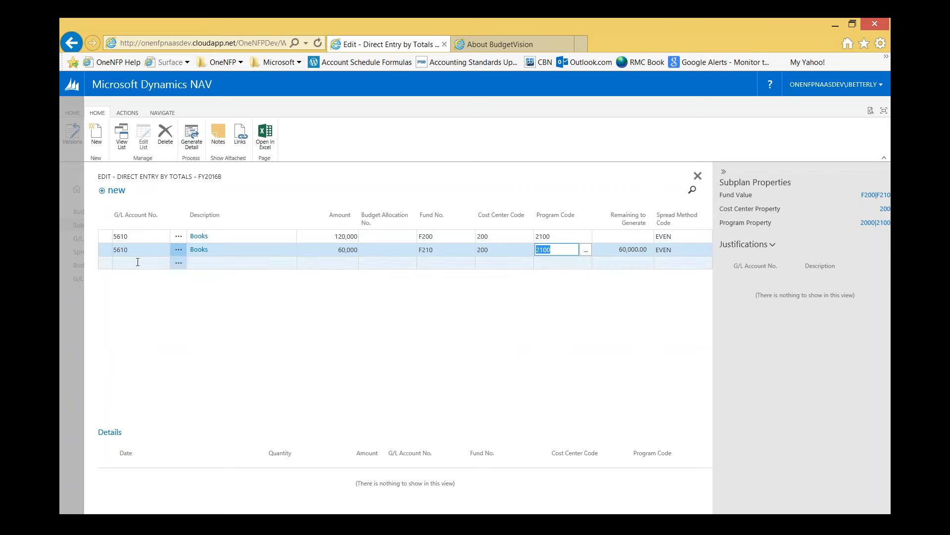
text(5610)
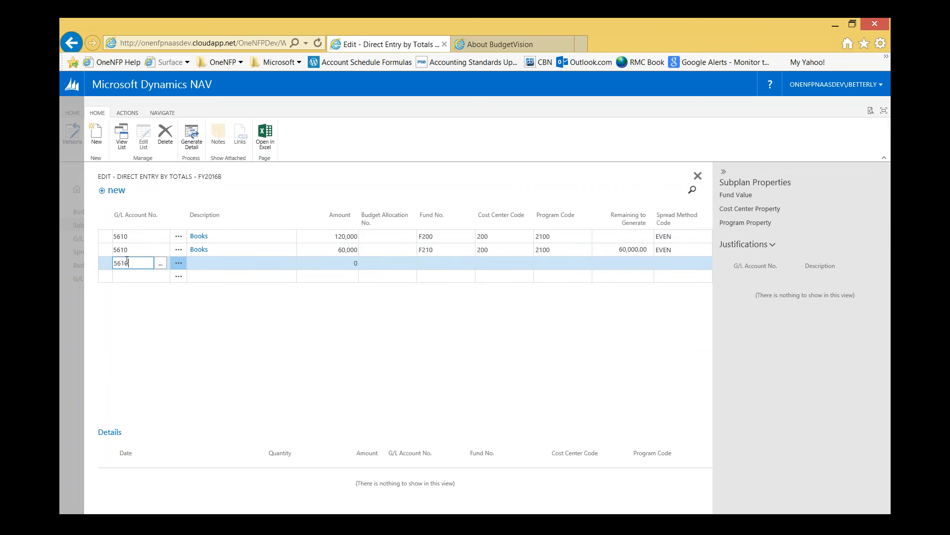
key(Tab)
key(Tab)
text(80000)
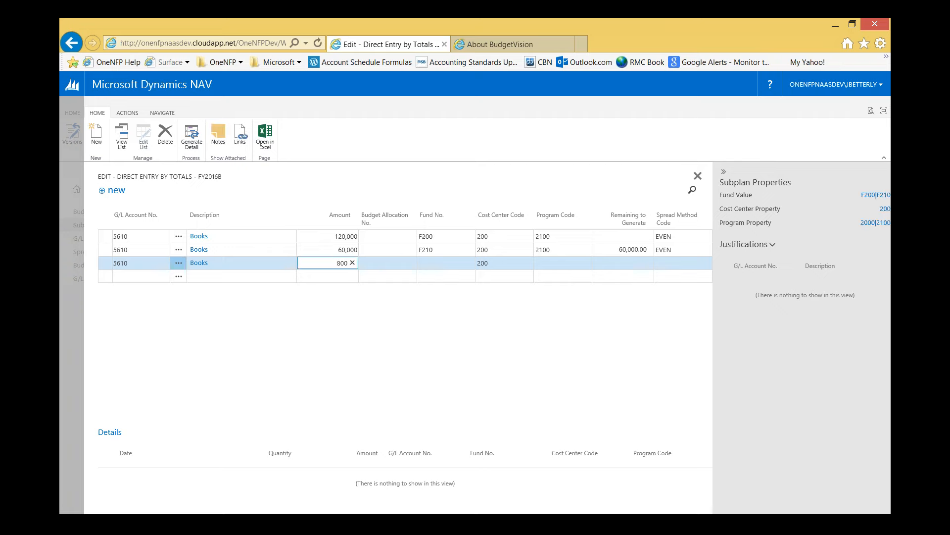
key(Tab)
key(Tab)
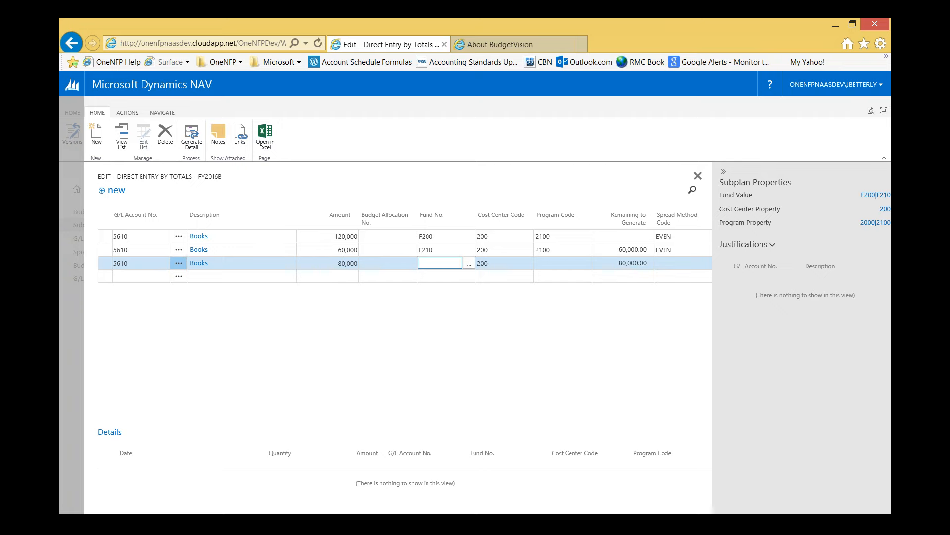
Assign fund F200, program 2000 and the QUARTERLY1 spread method to the 80,000 Books line
text(F200)
key(Tab)
key(Tab)
text(2000)
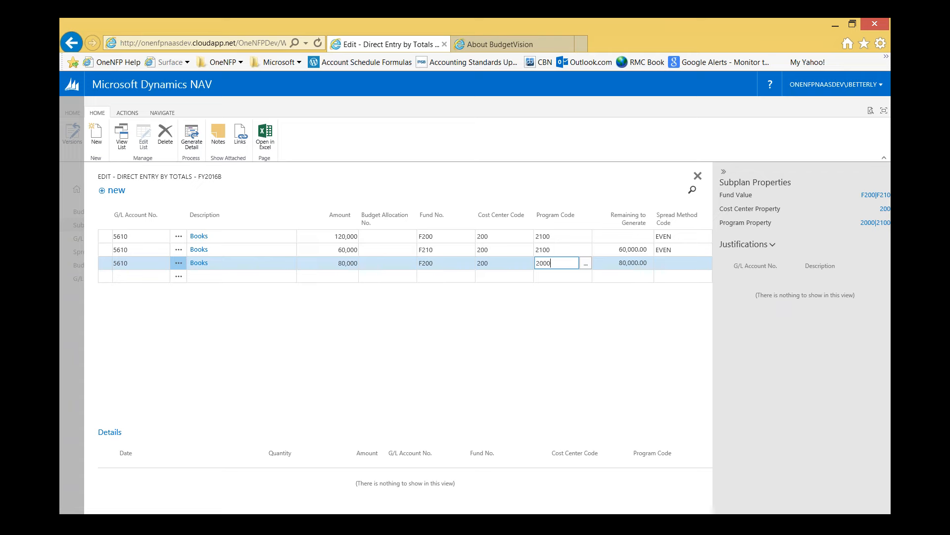
key(Tab)
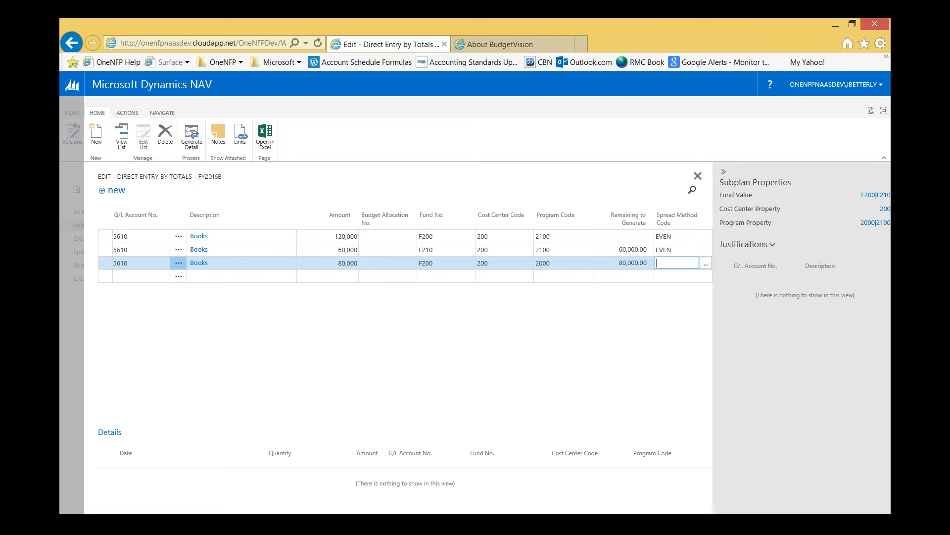
click(706, 265)
click(693, 328)
Generate the budget details for the 60,000 line and for the 80,000 line, then close the worksheet
click(138, 251)
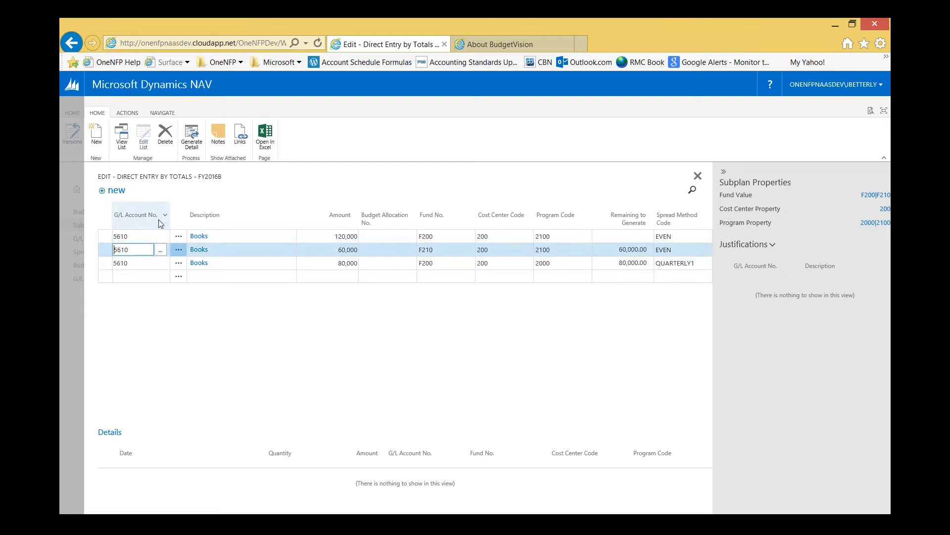
click(103, 262)
shift+click(103, 250)
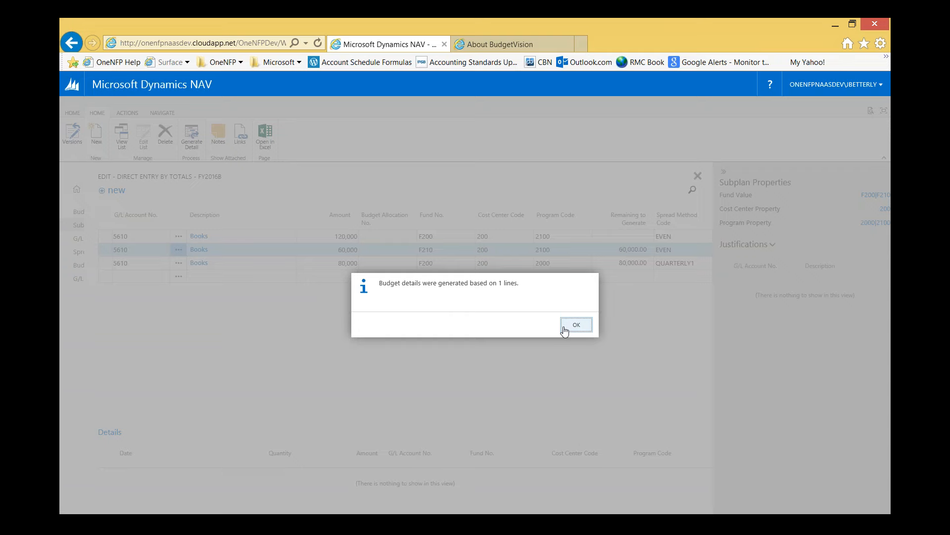
click(576, 325)
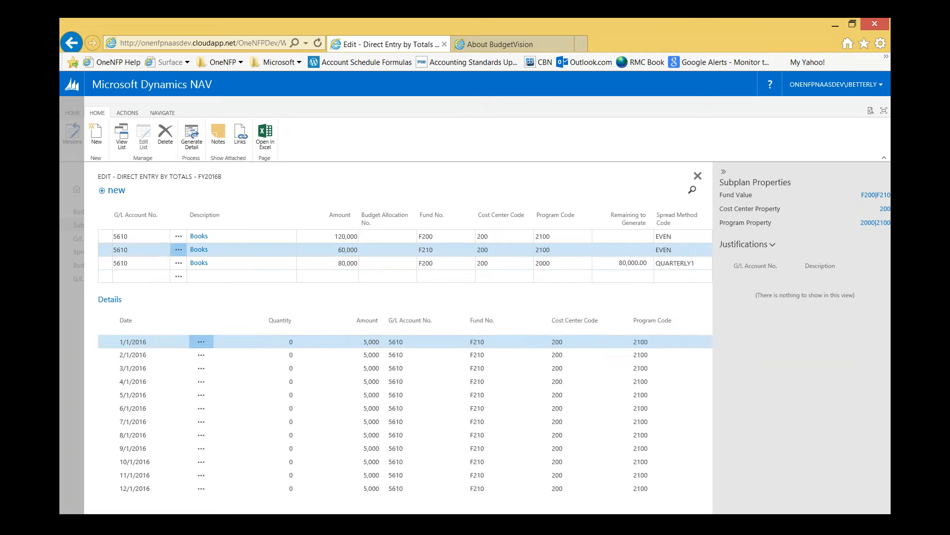
click(192, 136)
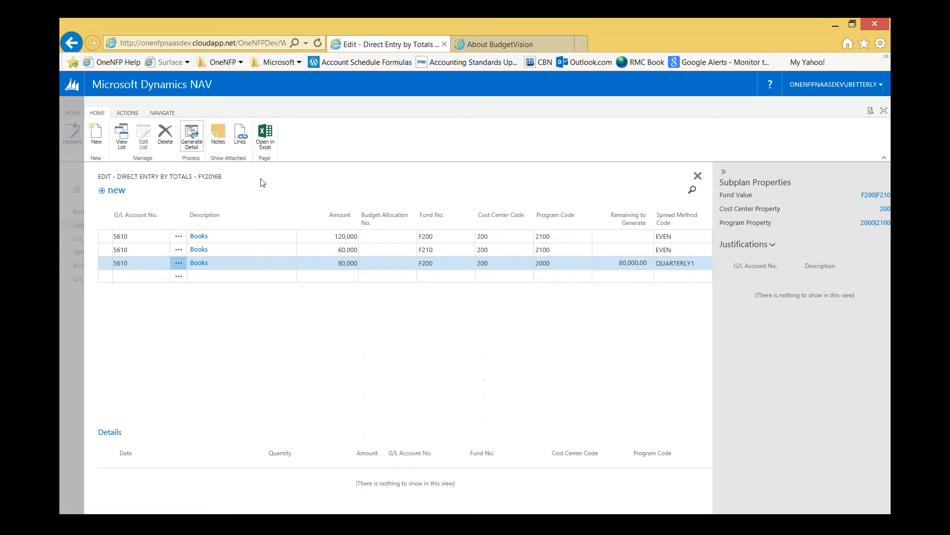
click(576, 325)
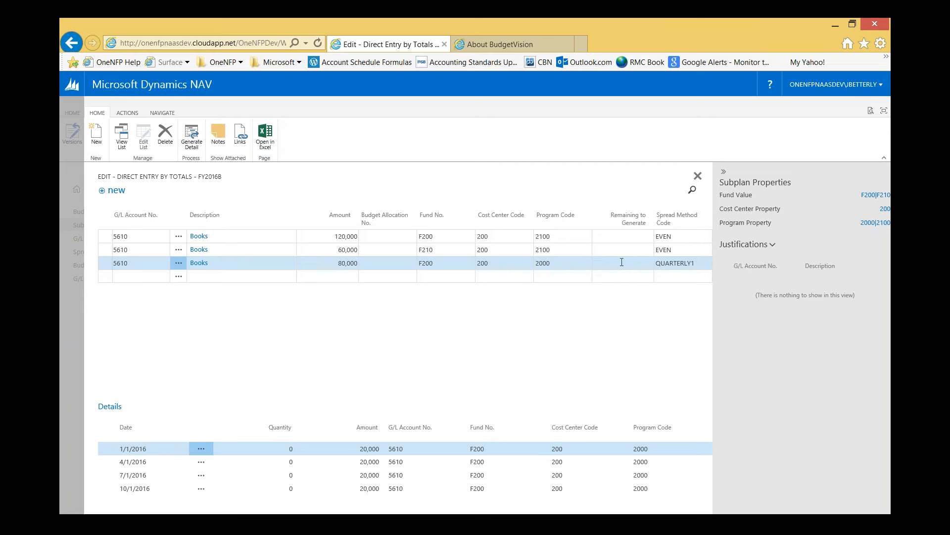
click(698, 177)
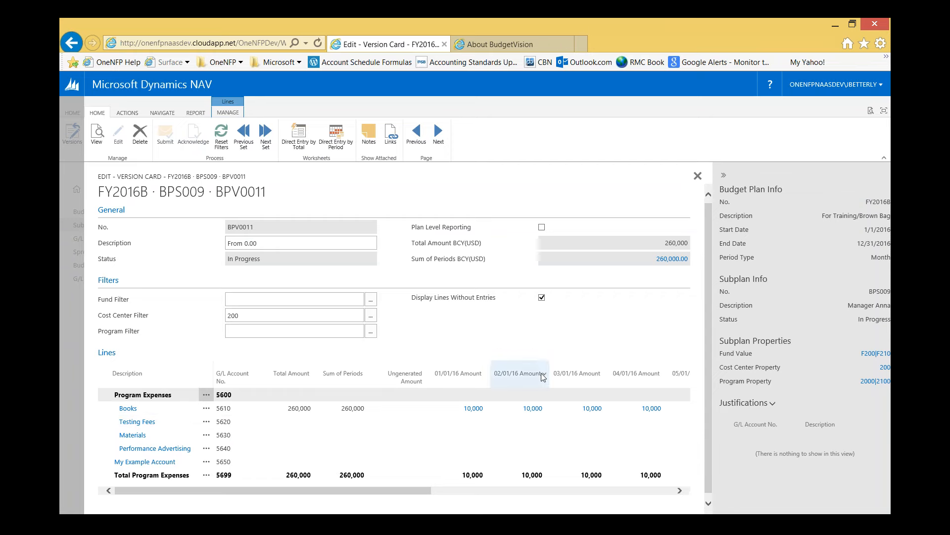
Examine the version line details behind the 01/01/16 amount of Total Program Expenses and close them
scroll(542, 374, down, 1)
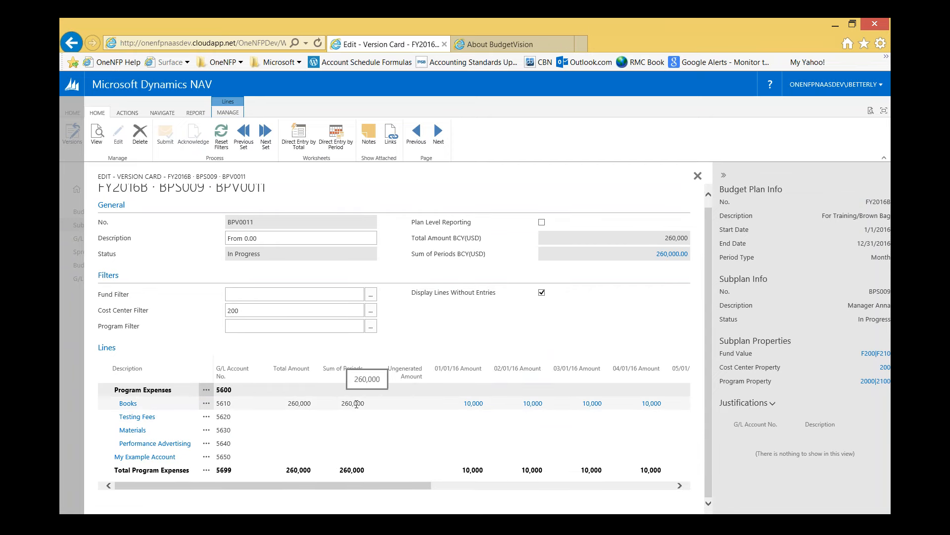
click(473, 471)
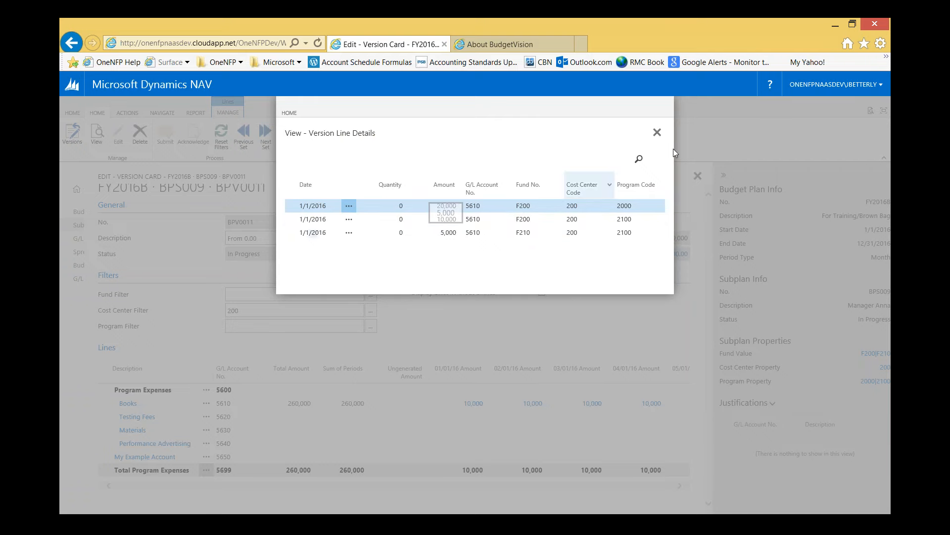
key(Escape)
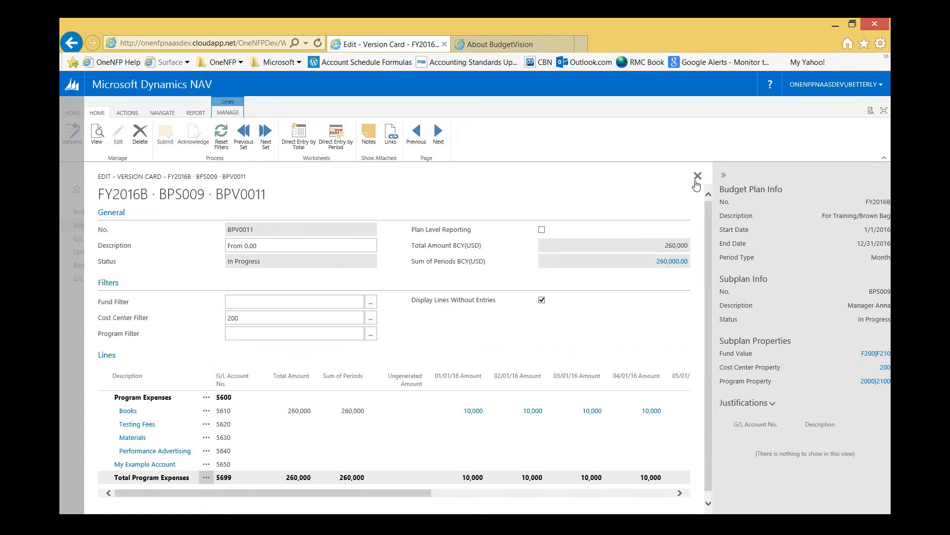
Close and reopen the version card of BPV0011 to refresh its period amounts, and select its Cost Center Filter
click(697, 177)
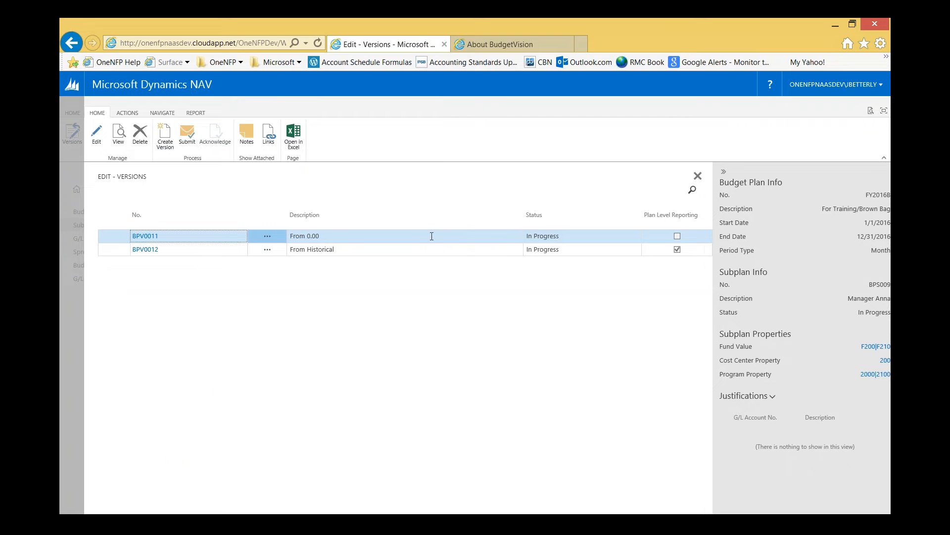
double_click(432, 237)
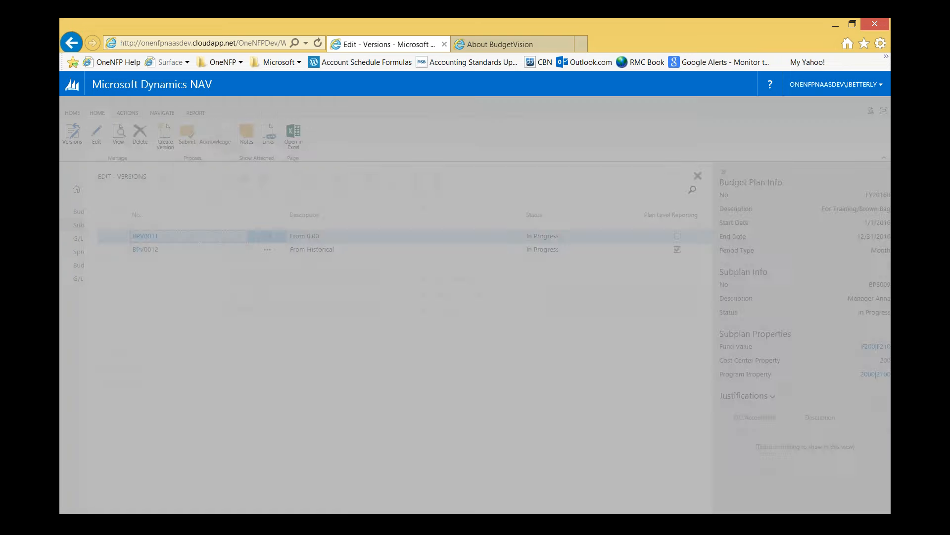
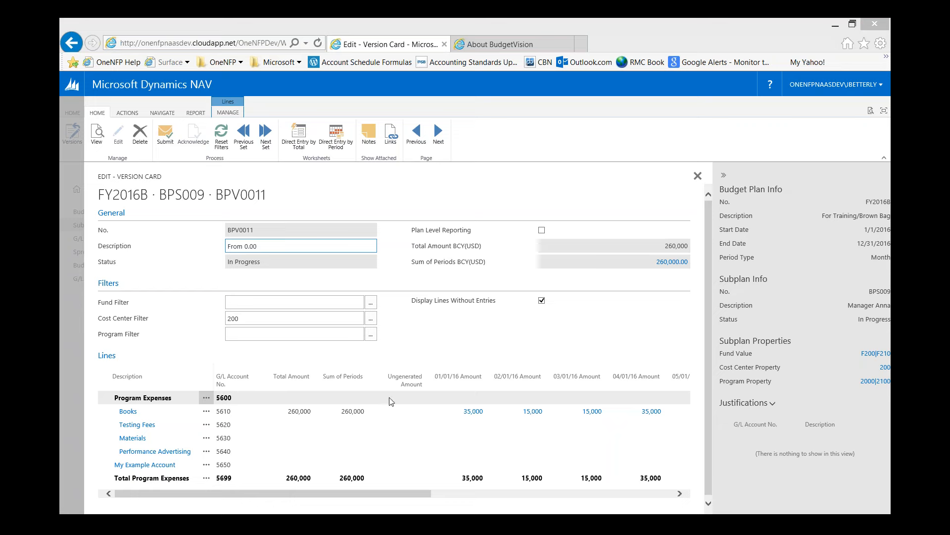
click(263, 321)
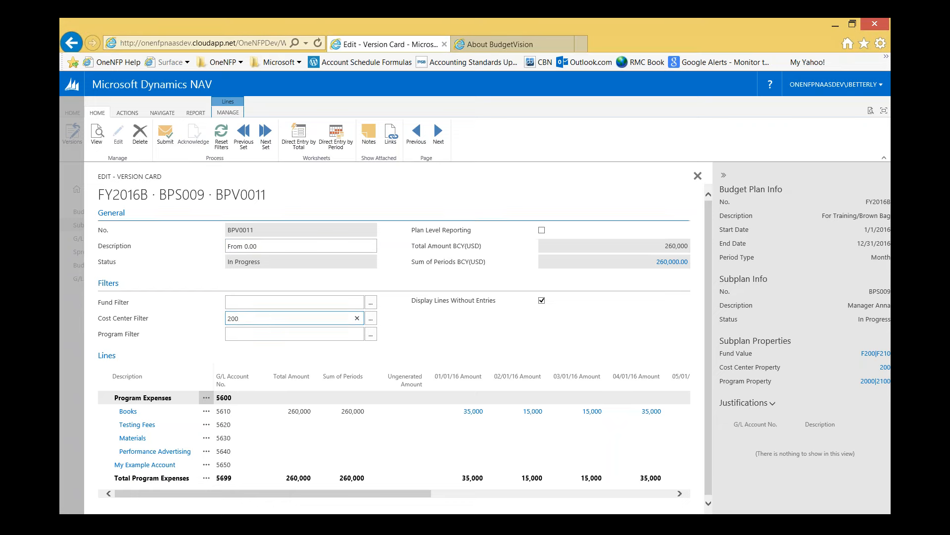
Open the direct entry by period worksheet for version BPV0011 and set fund value F200 and program value 2100
click(336, 144)
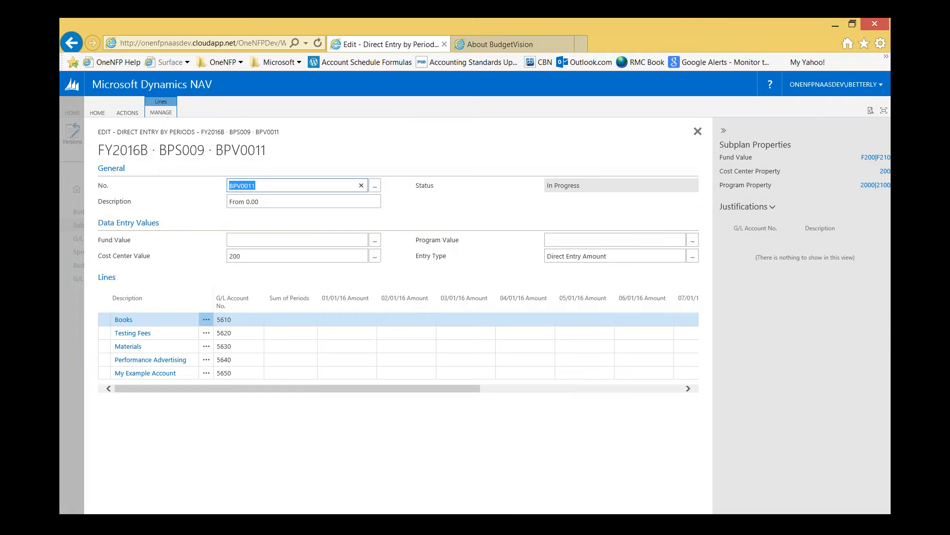
click(293, 240)
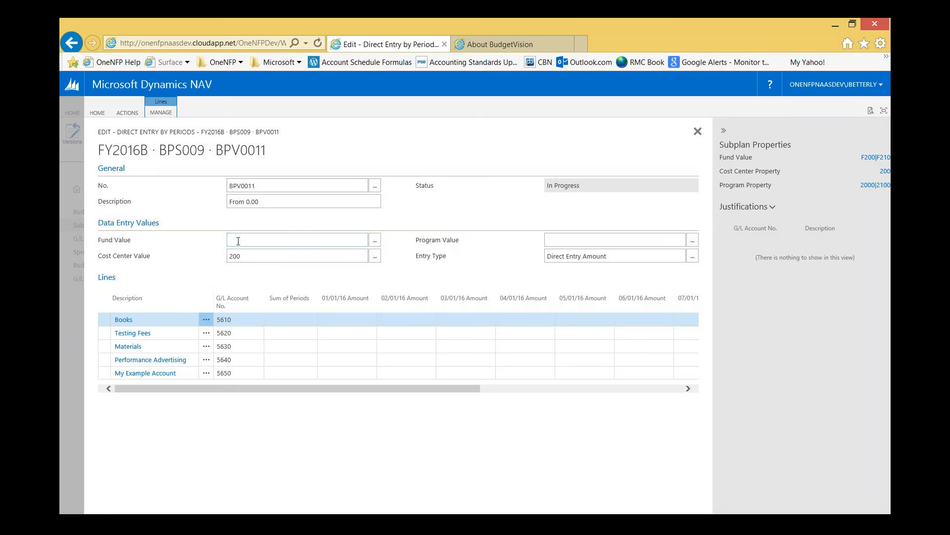
text(F200)
key(Tab)
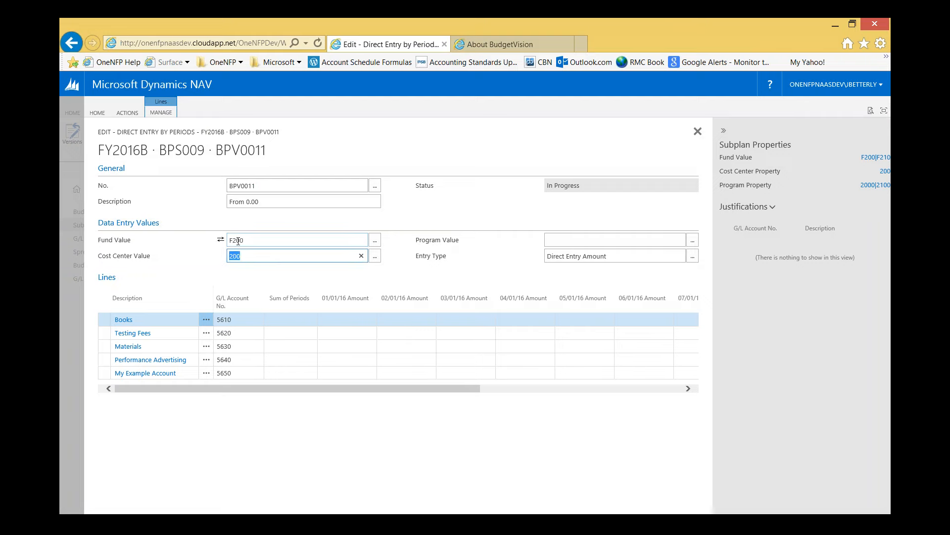
key(Tab)
key(Tab)
key(shift+Tab)
text(2100)
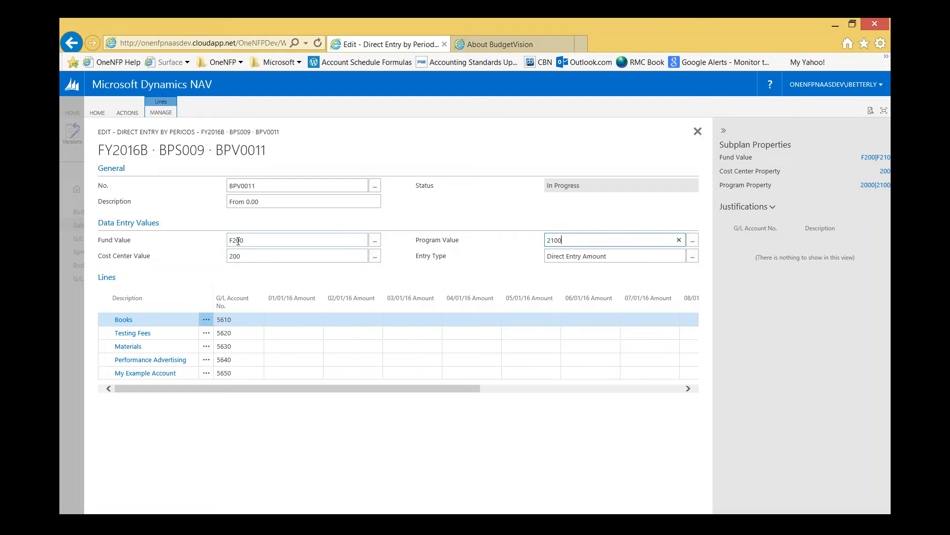
key(Tab)
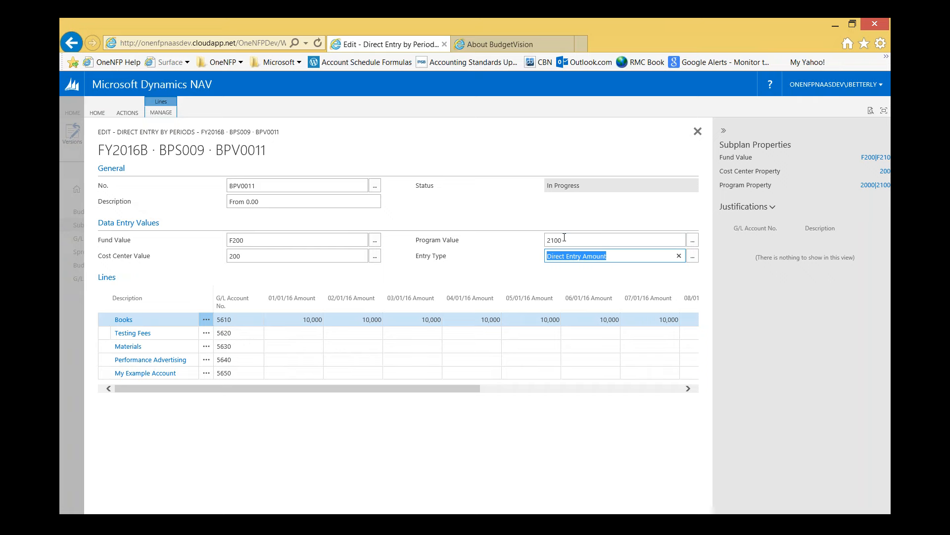
Enter Testing Fees amounts of 591, 1,500, 2,300 and 742 for the periods 01/01/16 through 04/01/16
click(304, 333)
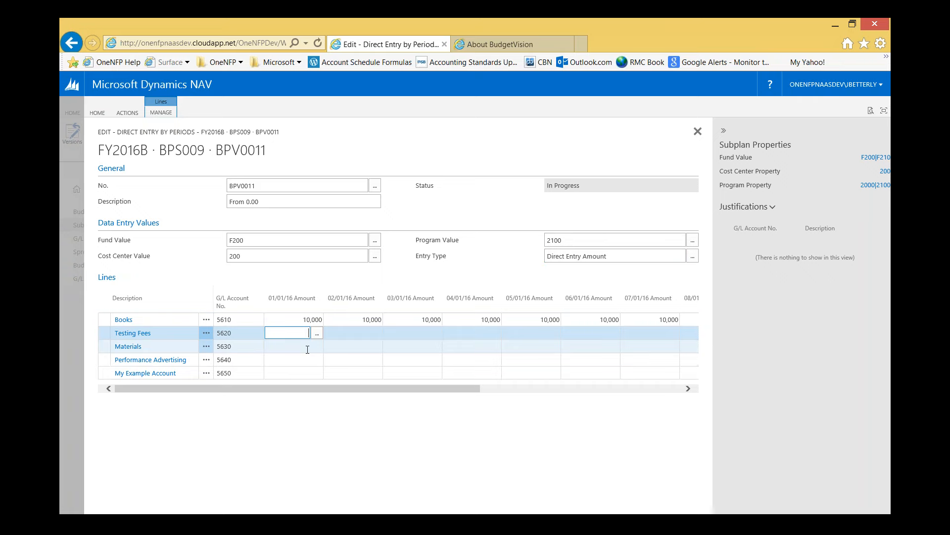
text(591)
key(Tab)
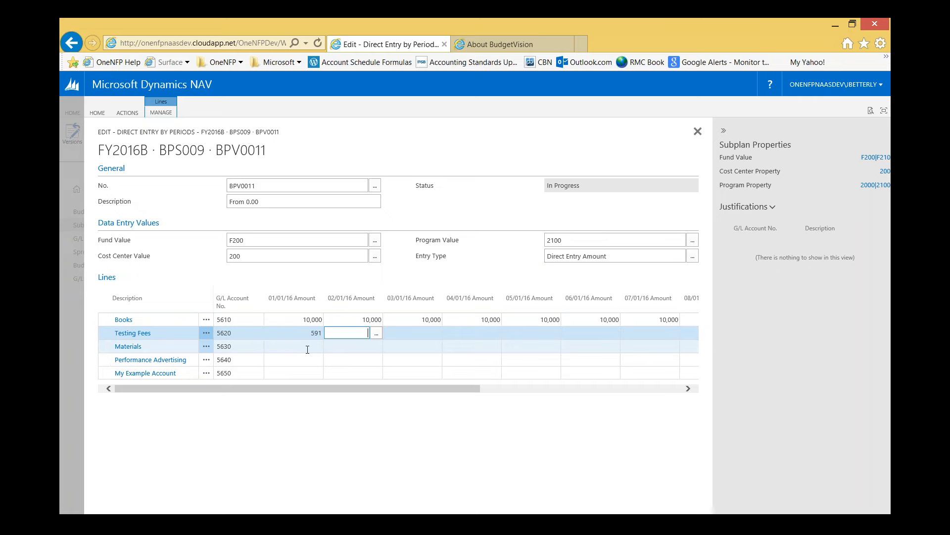
text(1500)
key(Tab)
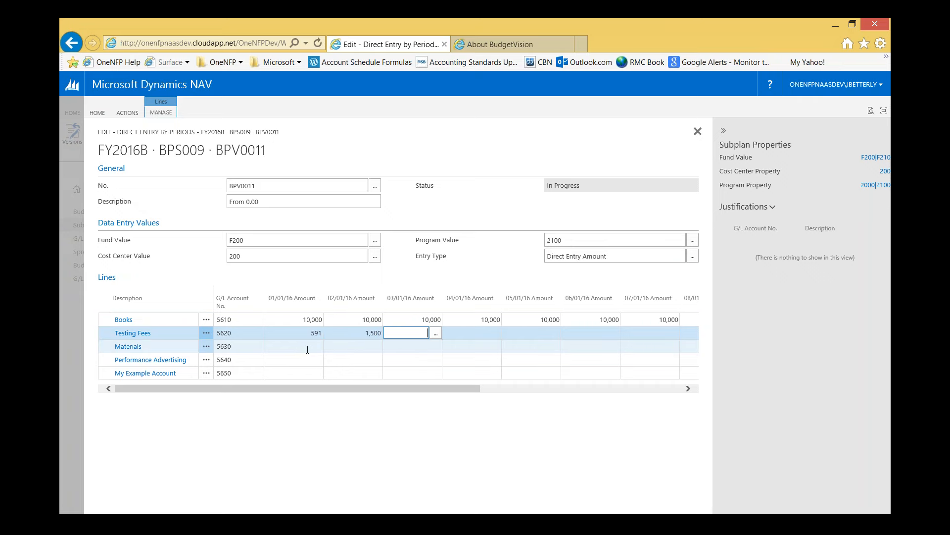
text(2300)
key(Tab)
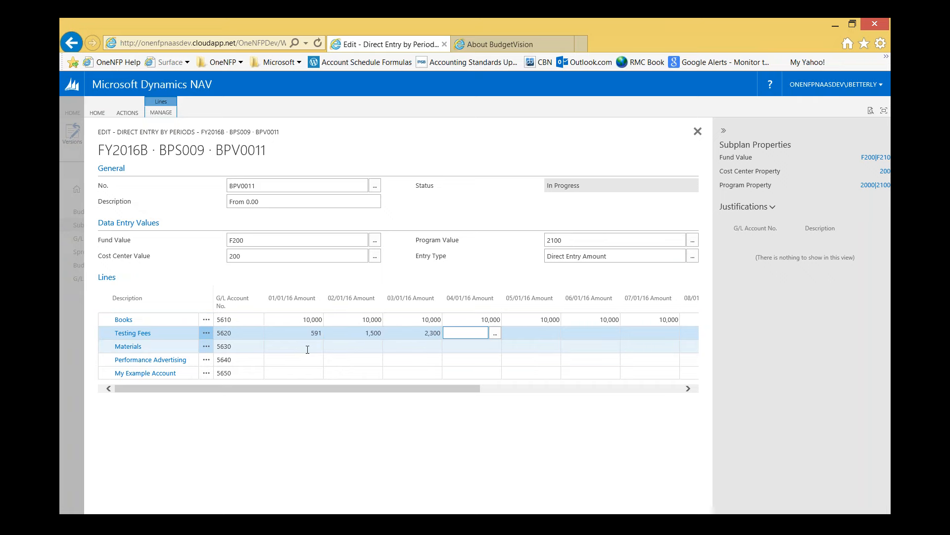
text(742)
key(Tab)
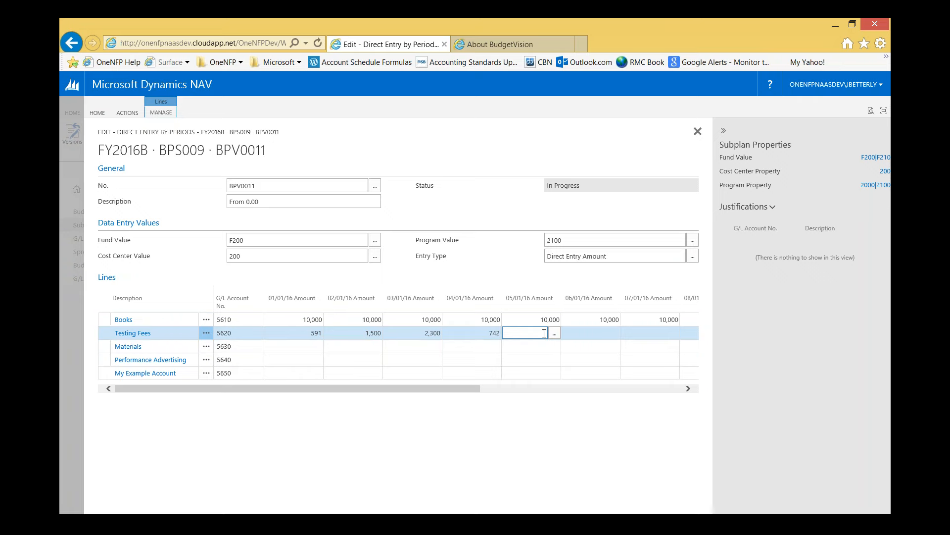
click(605, 331)
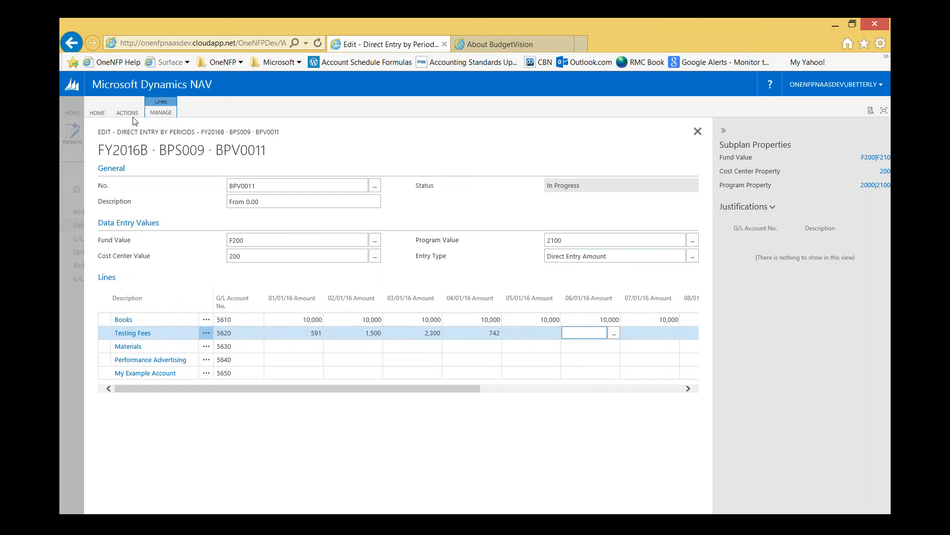
Close the direct entry by period worksheet and return to the version card
click(99, 112)
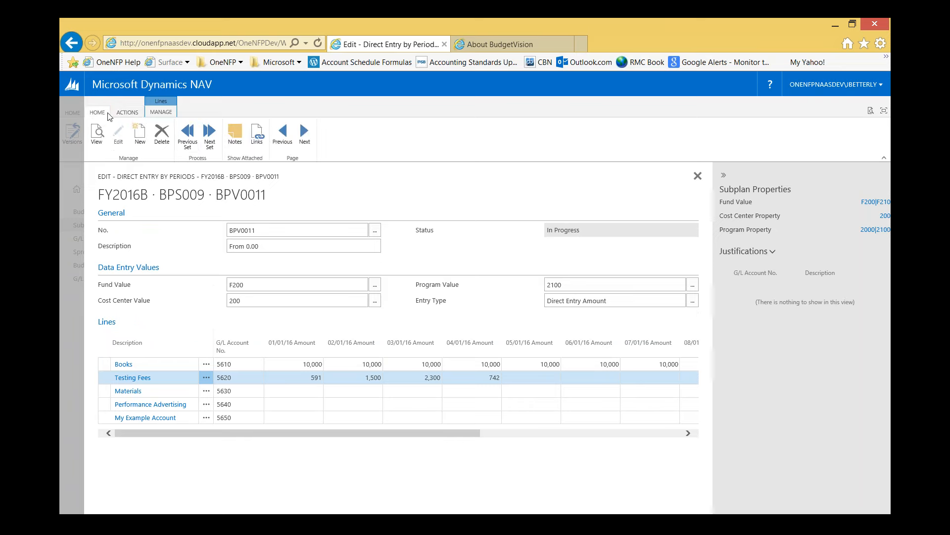
click(174, 115)
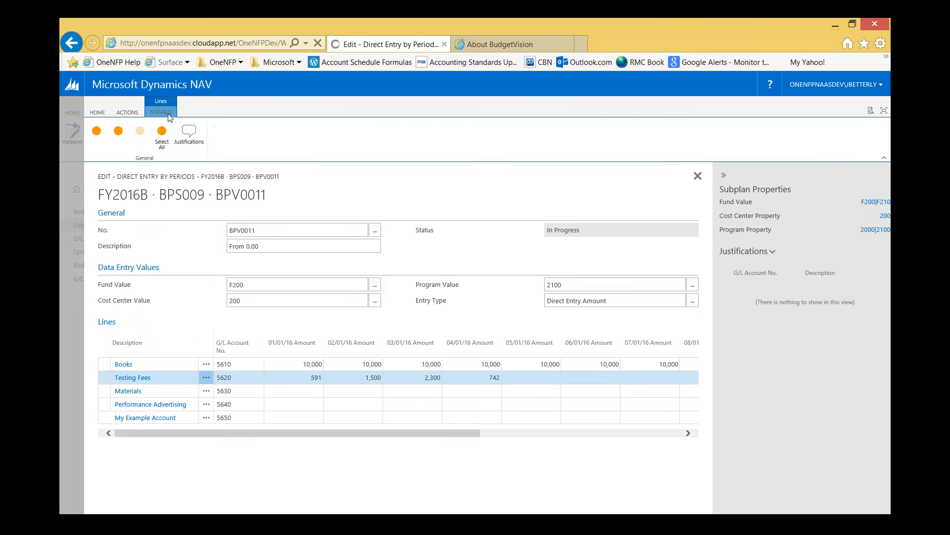
click(95, 114)
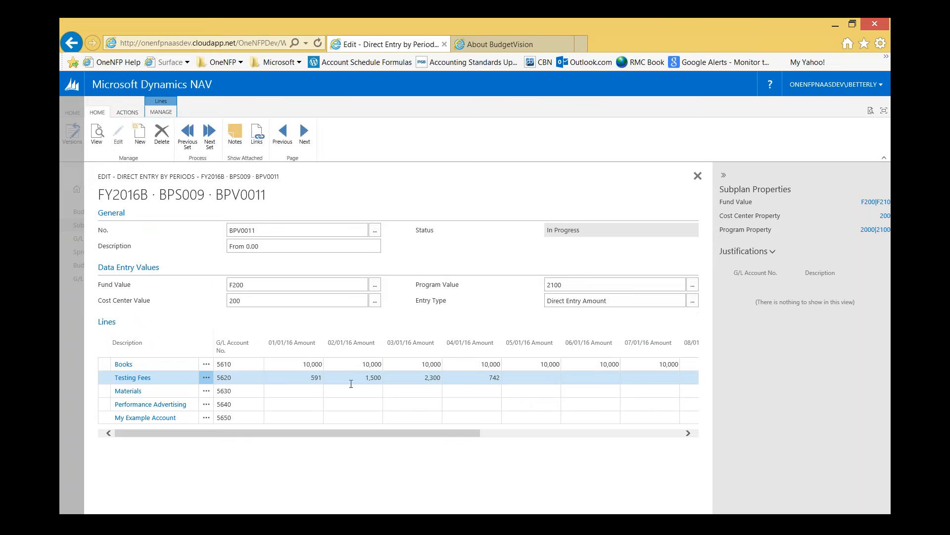
click(698, 177)
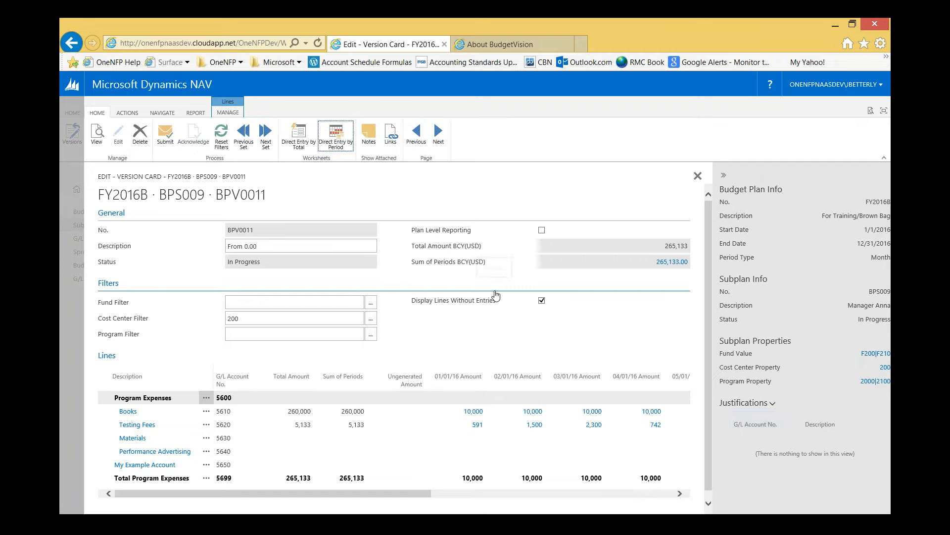
Enable Plan Level Reporting for version BPV0011 and keep Display Lines Without Entries enabled
scroll(432, 319, down, 1)
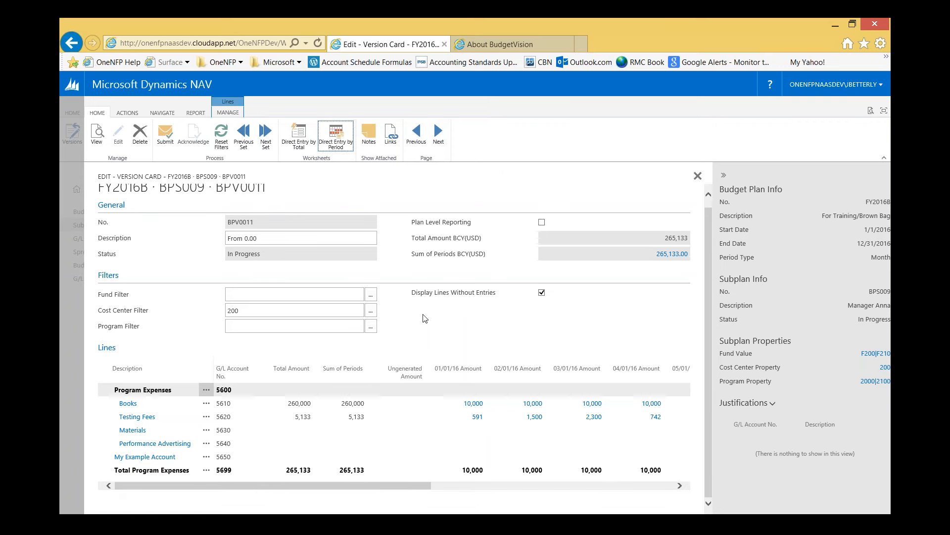
scroll(424, 318, up, 1)
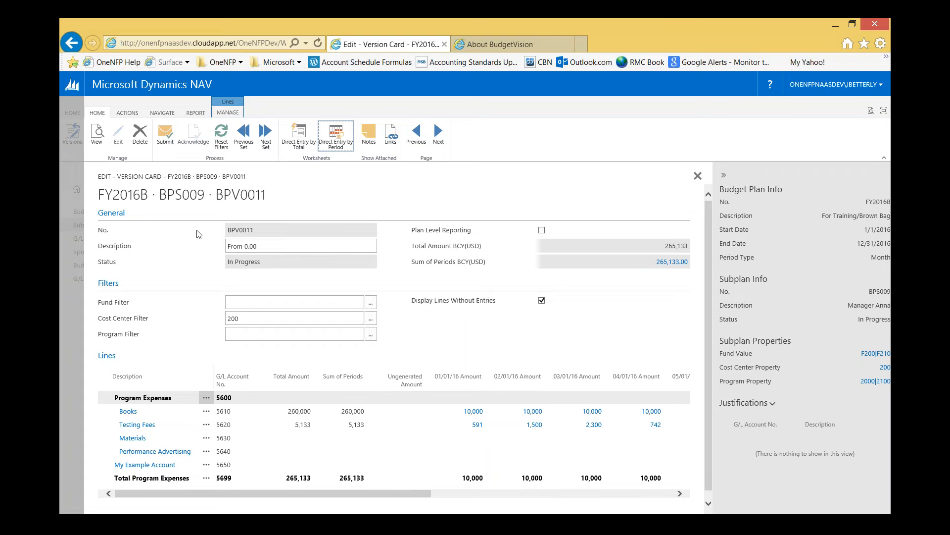
click(243, 246)
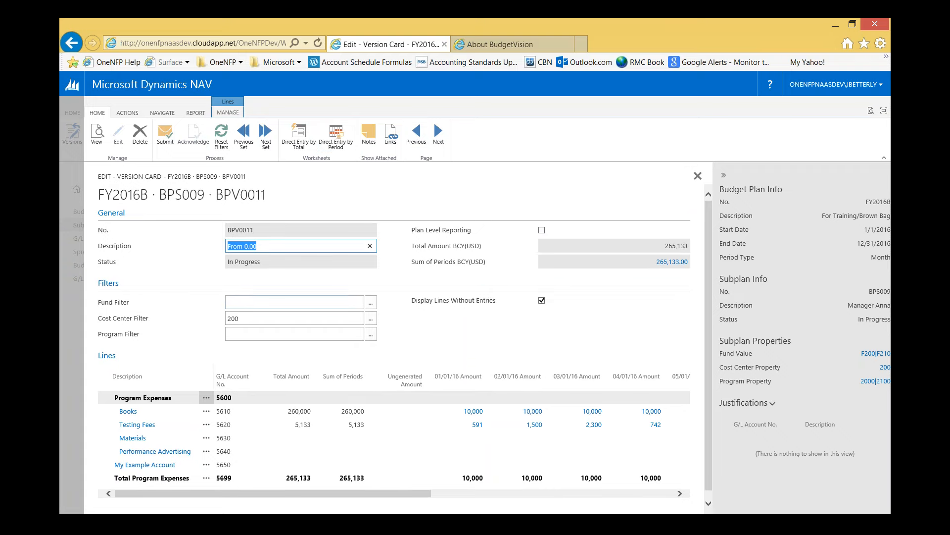
click(542, 230)
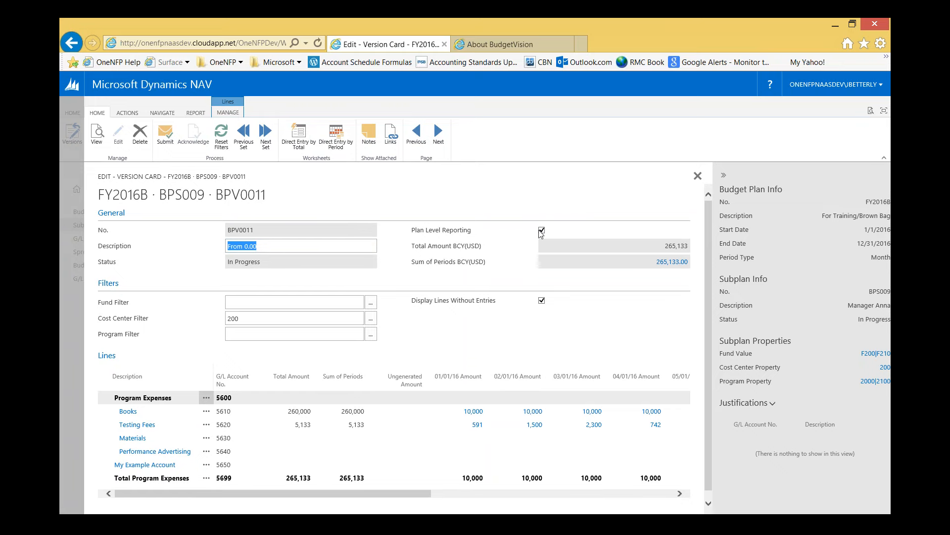
click(542, 301)
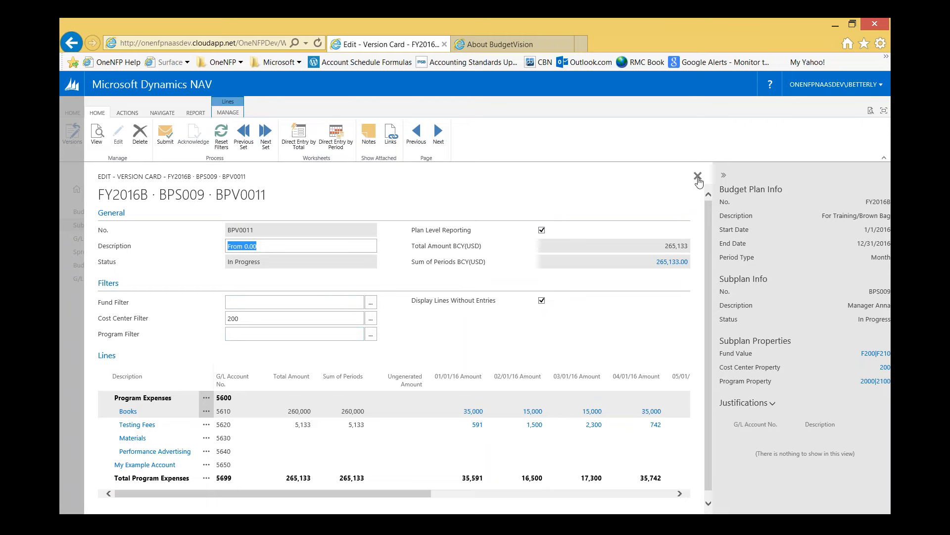
Filter the version lines by fund F210 to view their amounts, and clear the fund filter again
click(249, 302)
text(F210)
key(Tab)
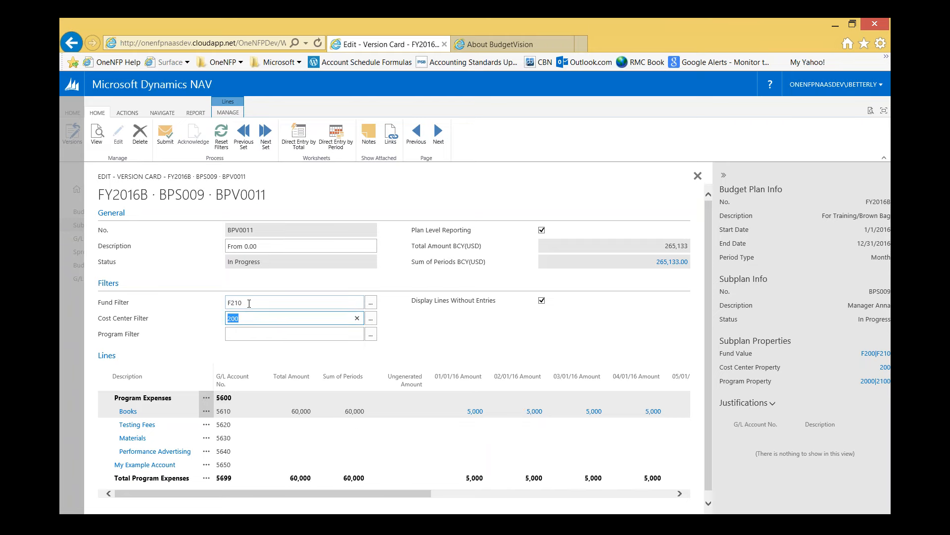
key(shift+Tab)
key(BackSpace)
key(Tab)
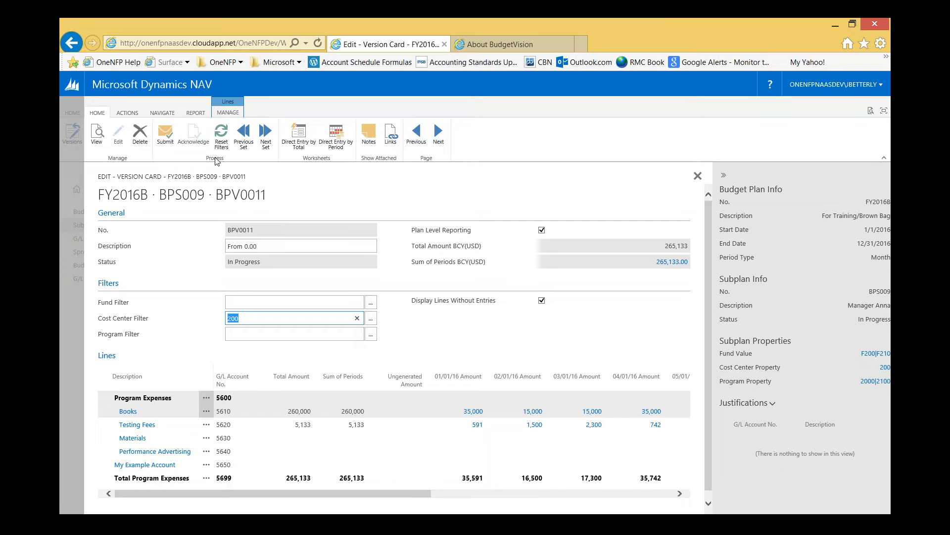
Try to submit version BPV0011, and close its version card and the versions list
click(164, 137)
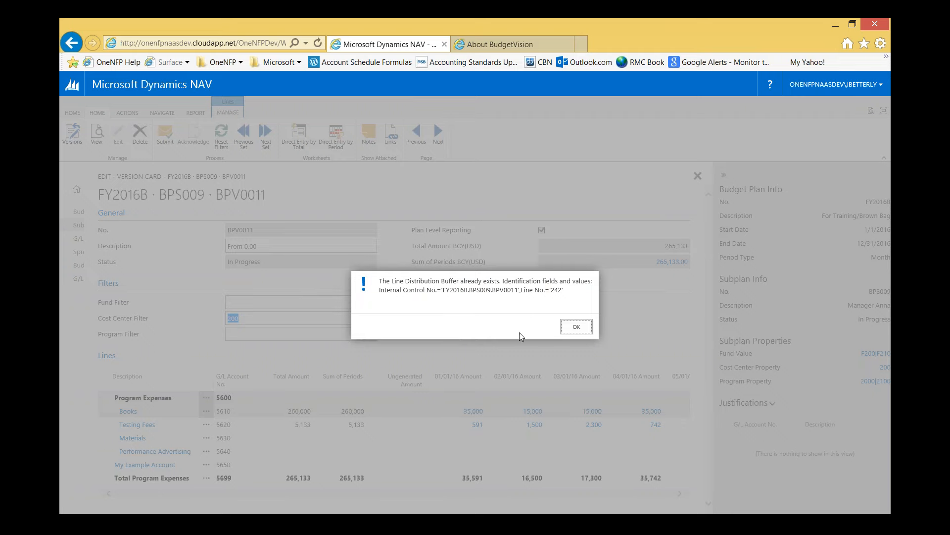
click(577, 328)
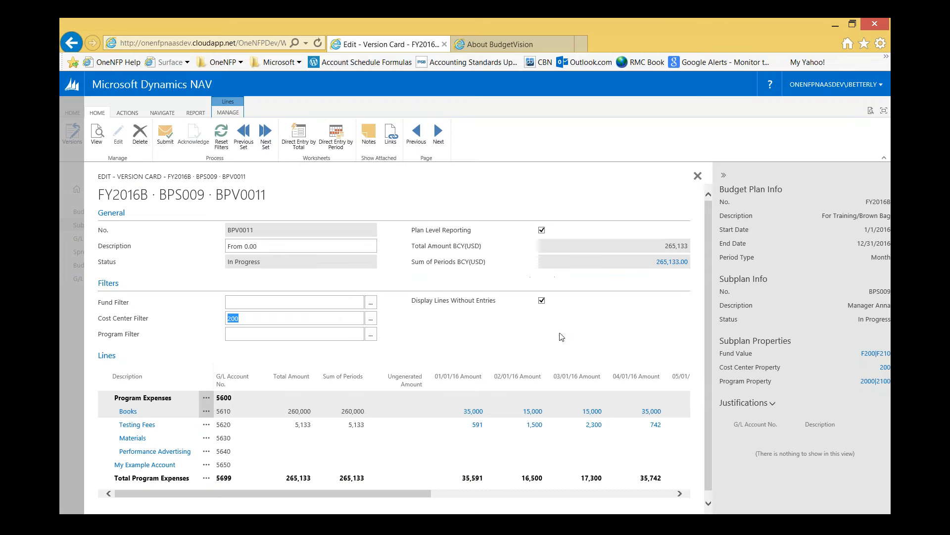
click(698, 177)
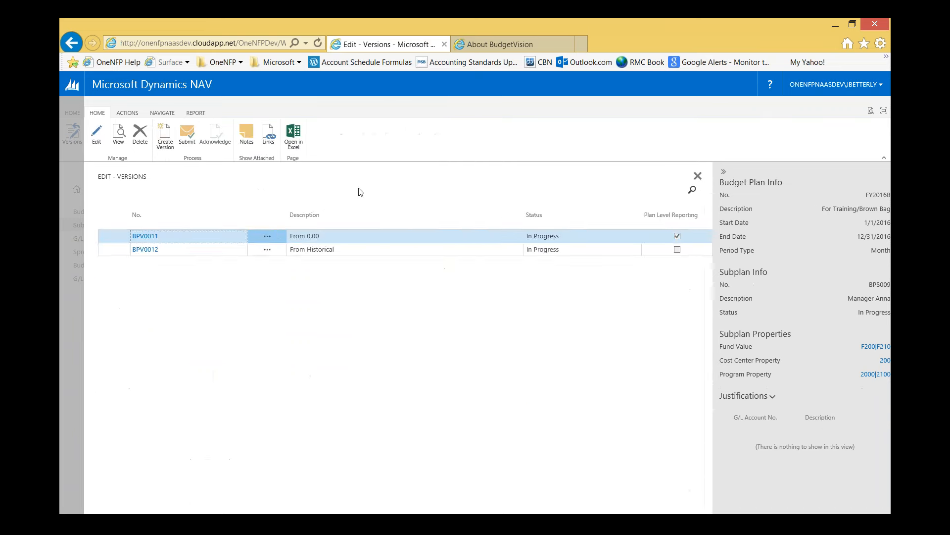
click(698, 177)
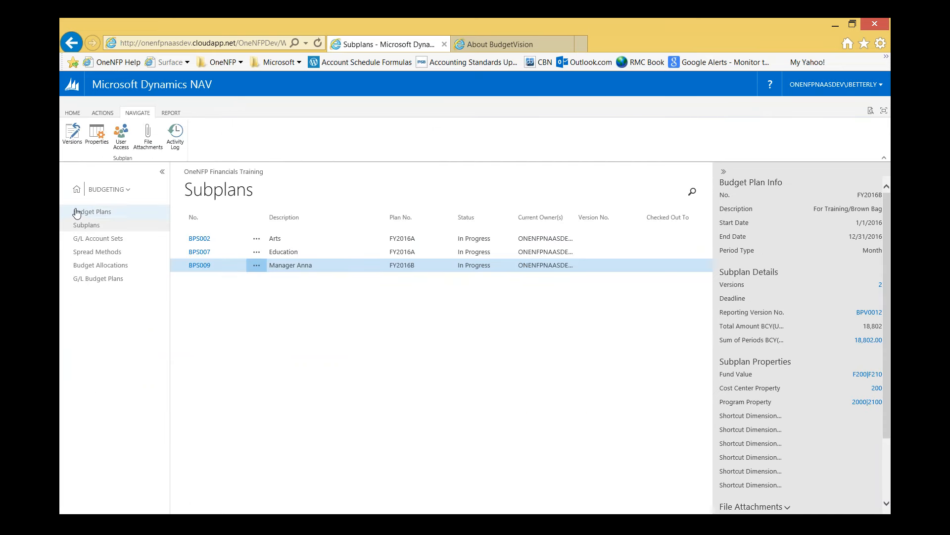
Open the budget plan card of FY2016B from the list of budget plans
click(101, 214)
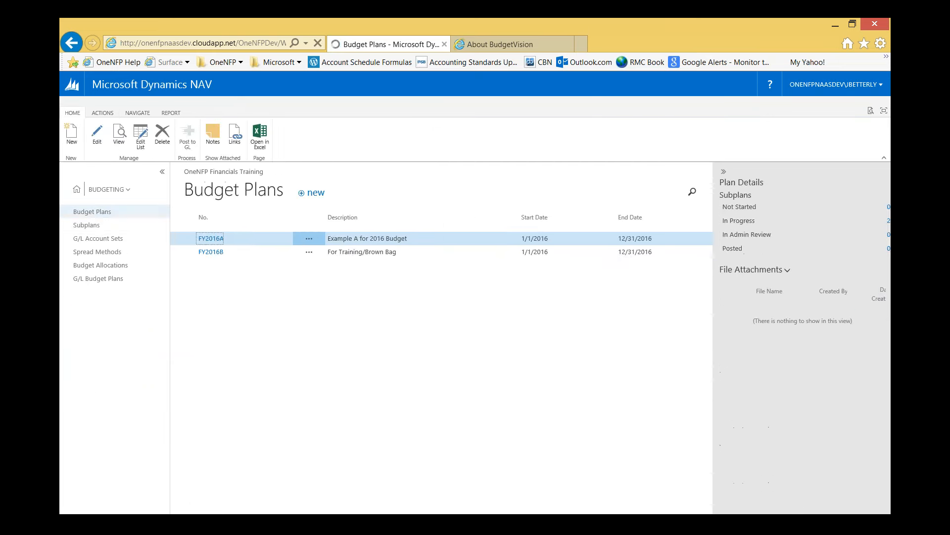
click(211, 253)
click(211, 252)
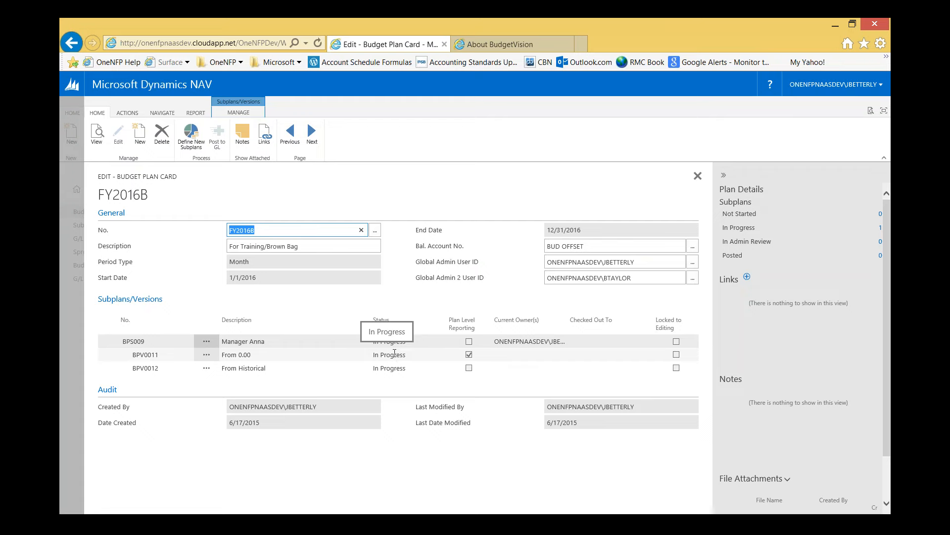
Examine the functions available for the FY2016B budget plan, including posting to the general ledger, and close the plan card
click(323, 246)
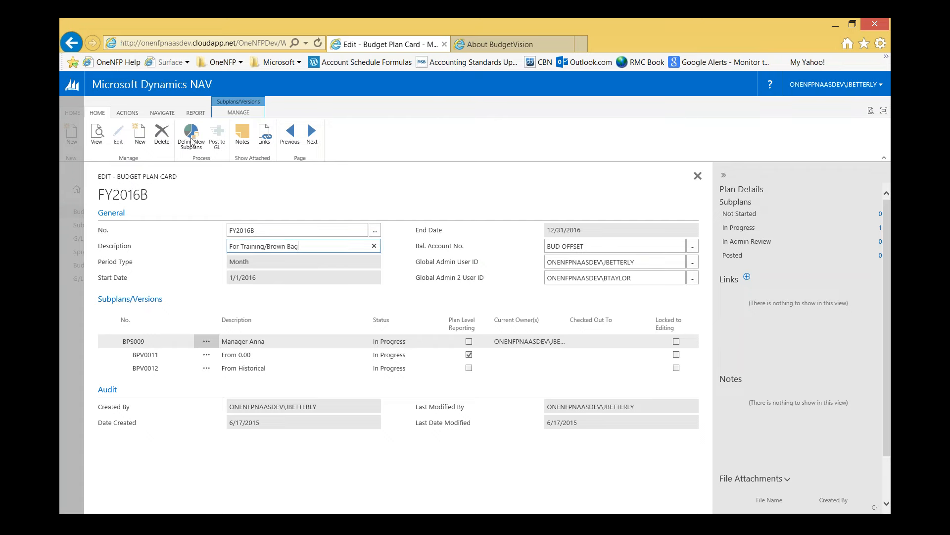
click(132, 113)
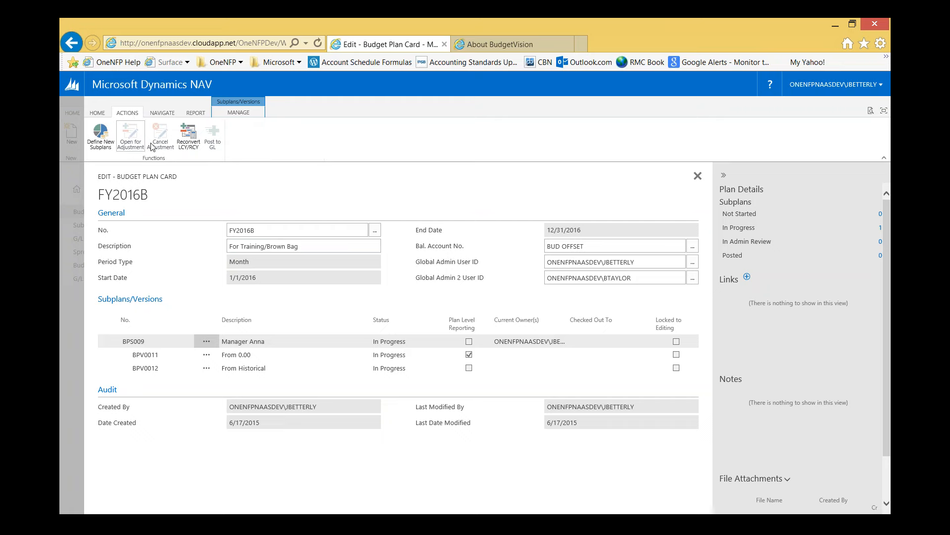
click(166, 114)
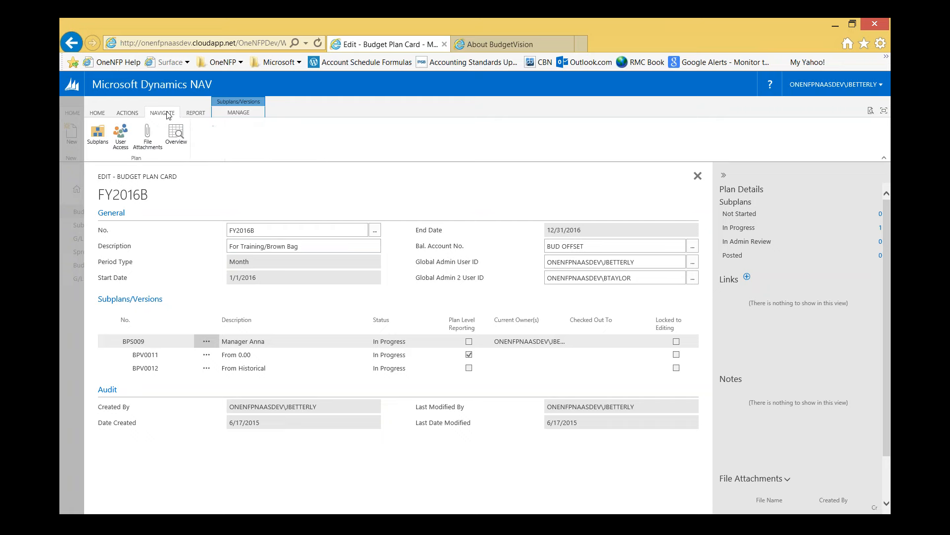
click(197, 114)
click(234, 118)
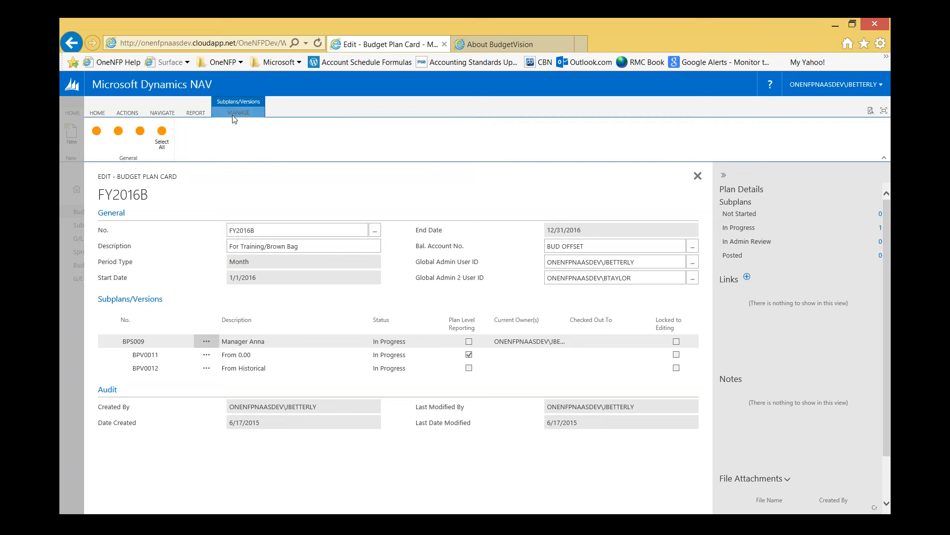
click(128, 113)
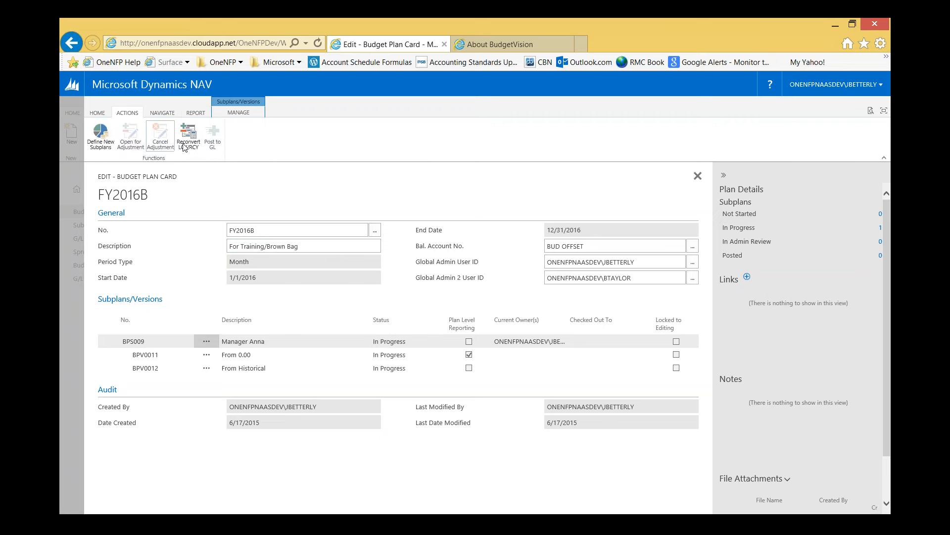
click(97, 113)
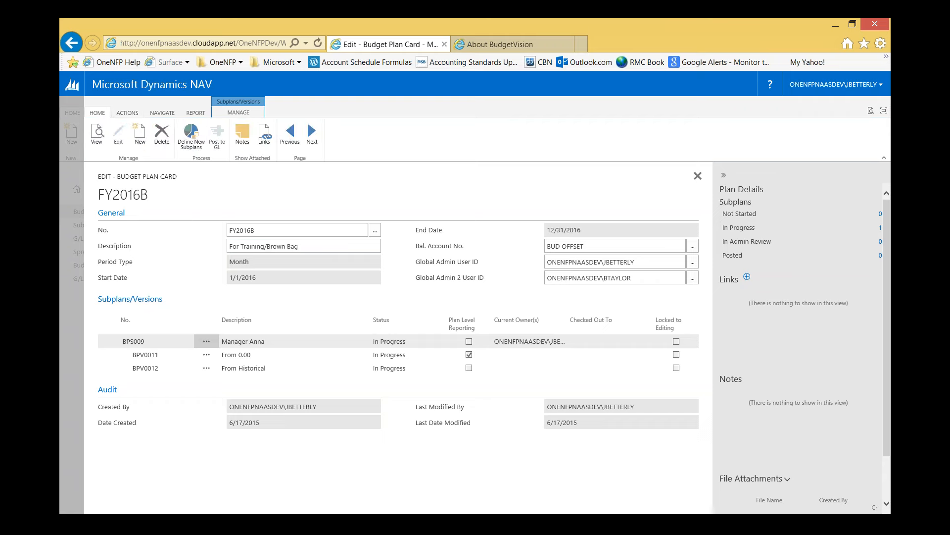
click(698, 177)
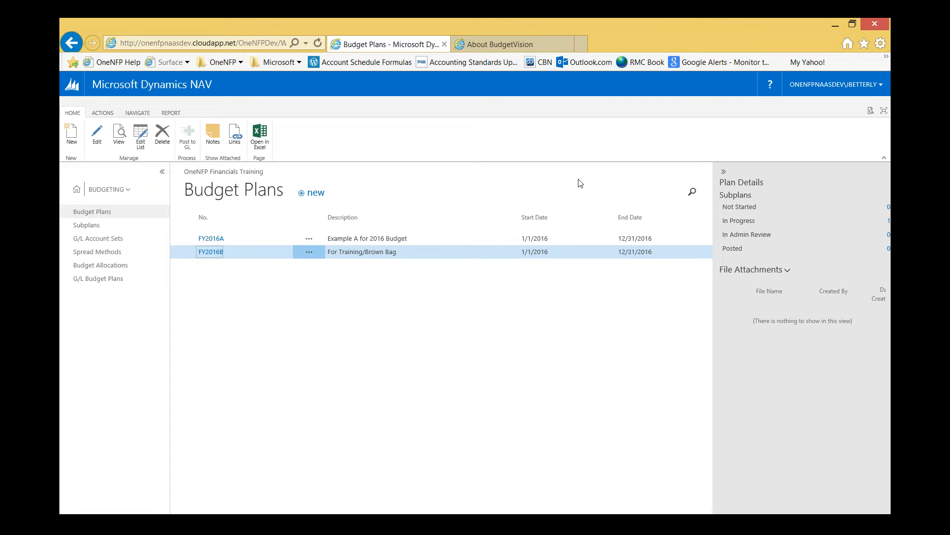
Open the FY2016B budget plan card, look through its available functions, and open its list of subplans
click(213, 252)
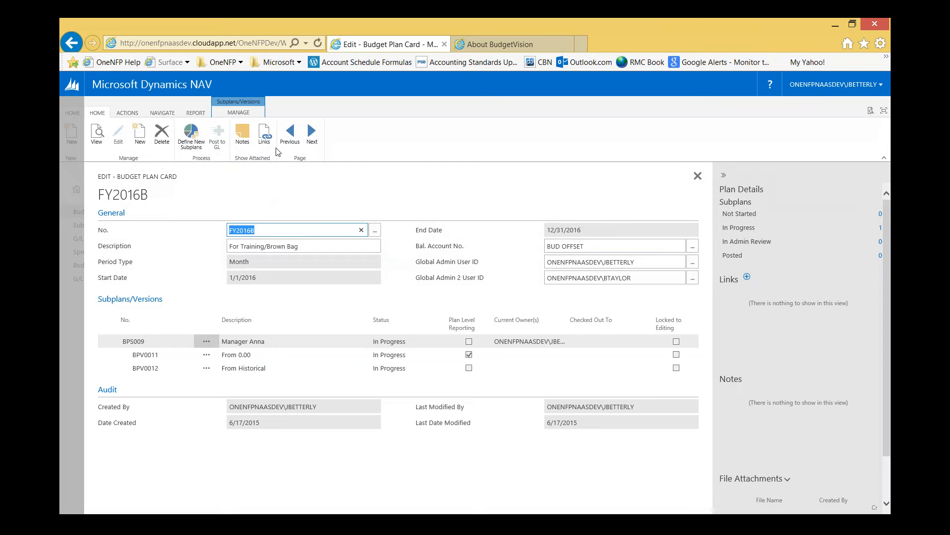
click(128, 112)
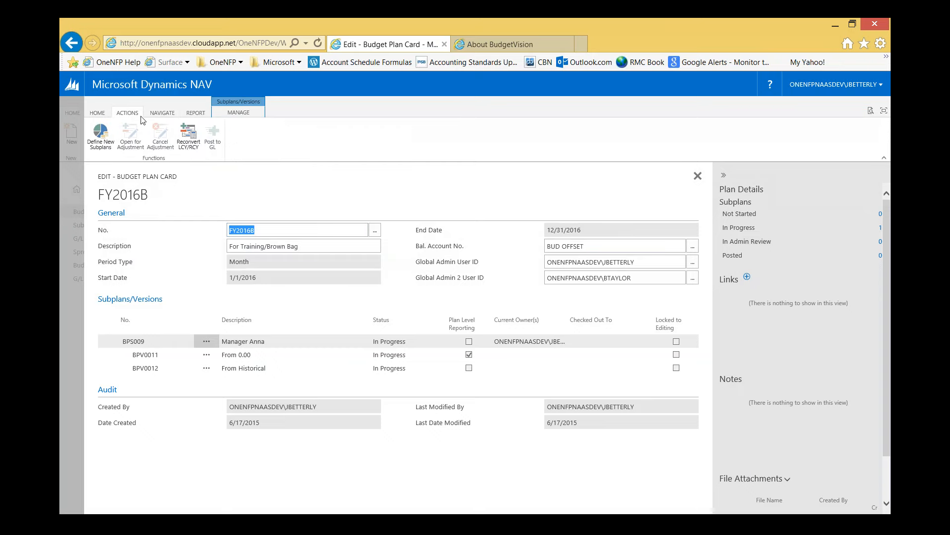
click(196, 113)
click(170, 115)
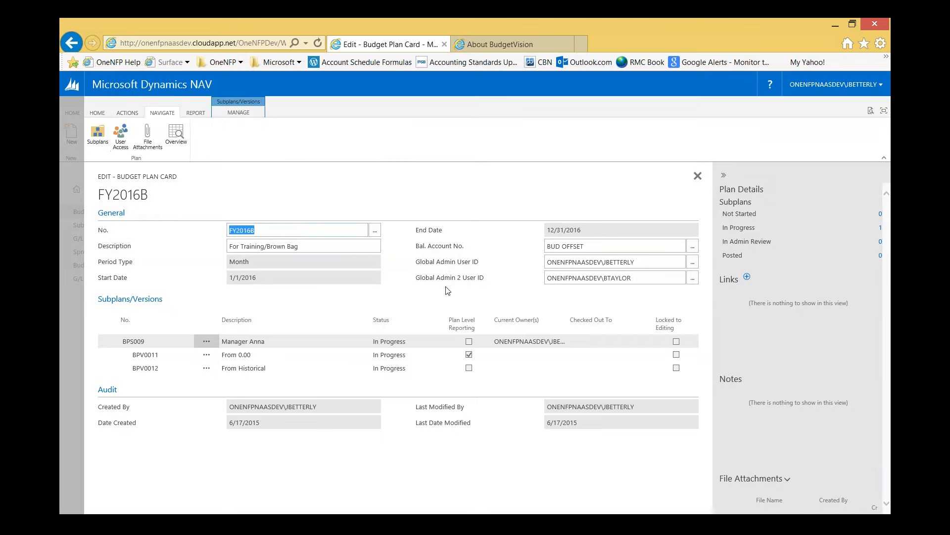
click(98, 132)
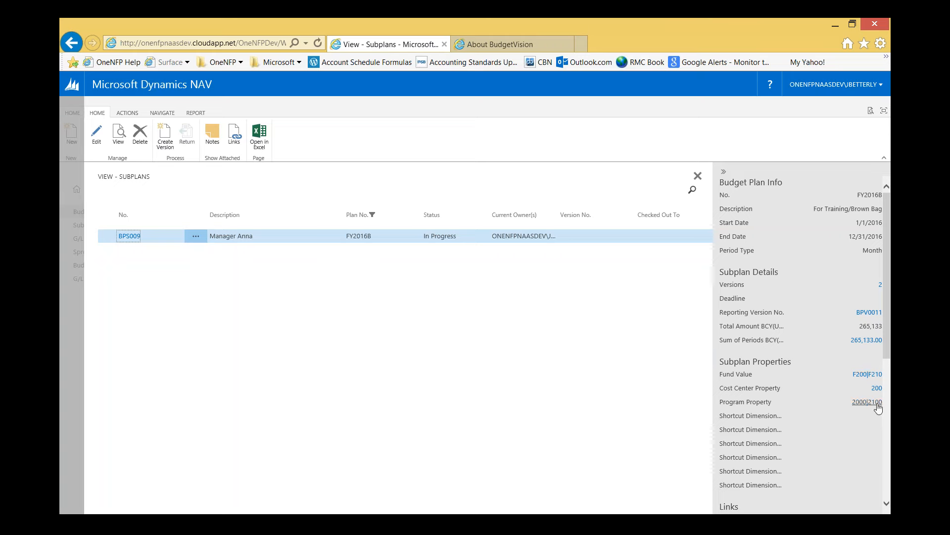
Examine the properties of subplan BPS009, including its deadline and dimension values, and close them without changes
click(134, 113)
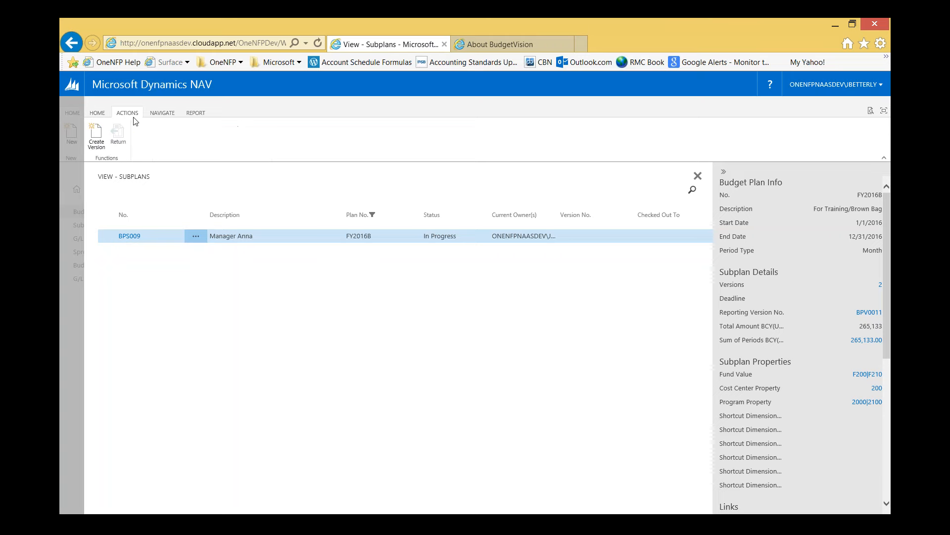
click(160, 114)
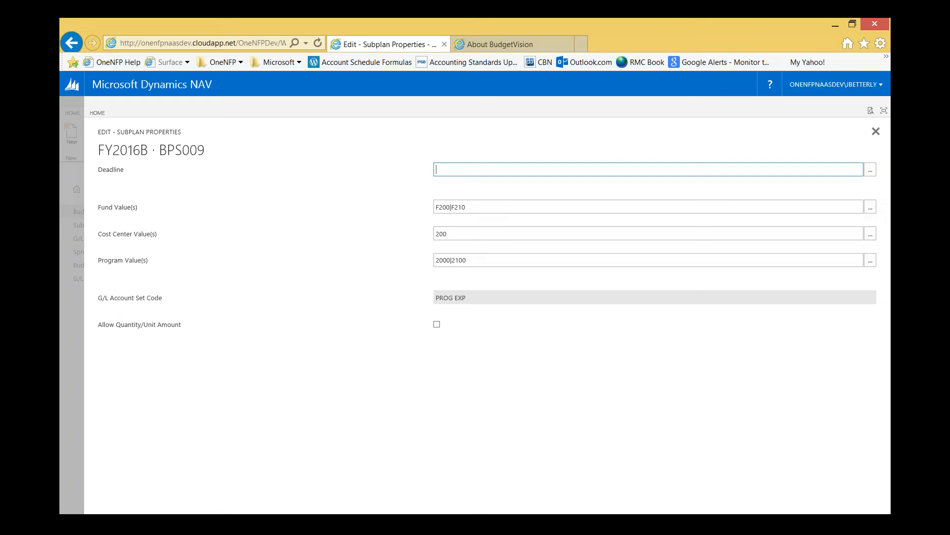
click(443, 171)
click(873, 133)
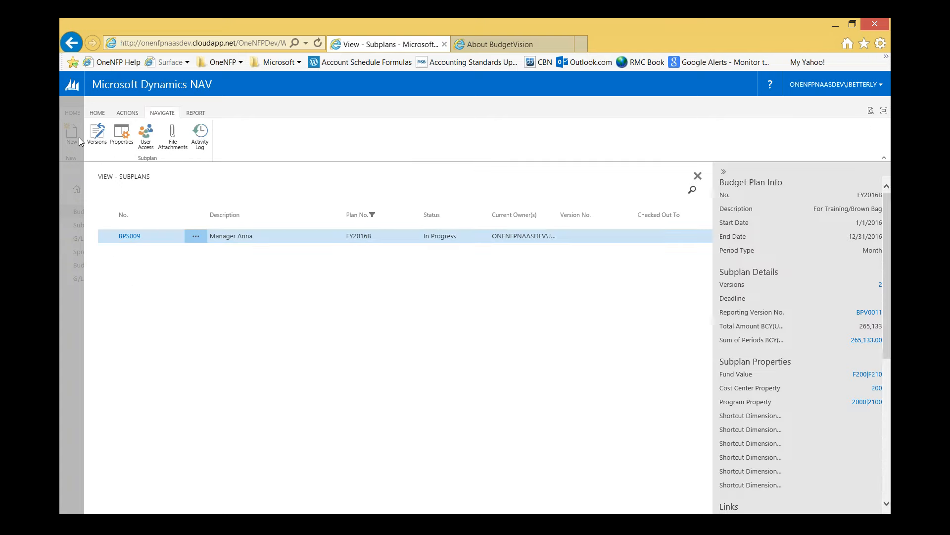
Close the subplans list and the FY2016B plan card to return to the list of budget plans
click(697, 176)
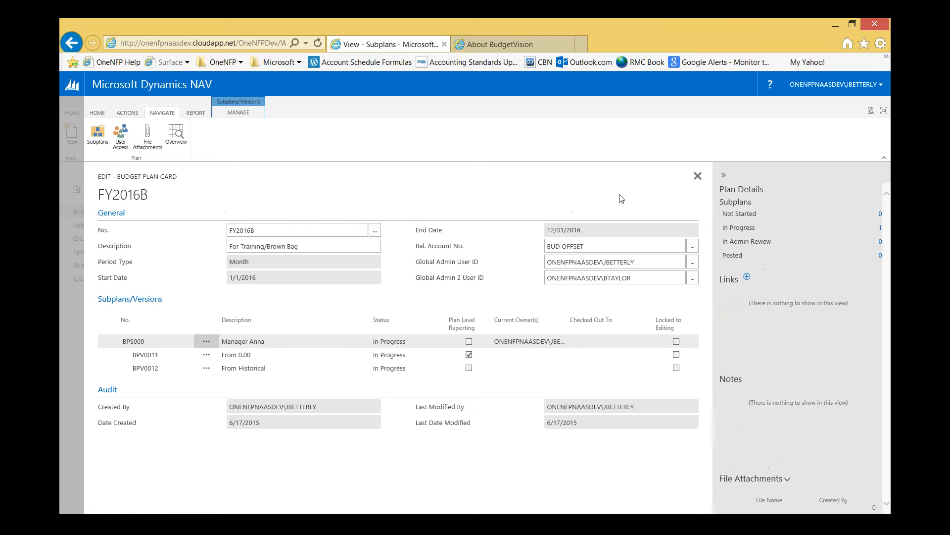
click(237, 516)
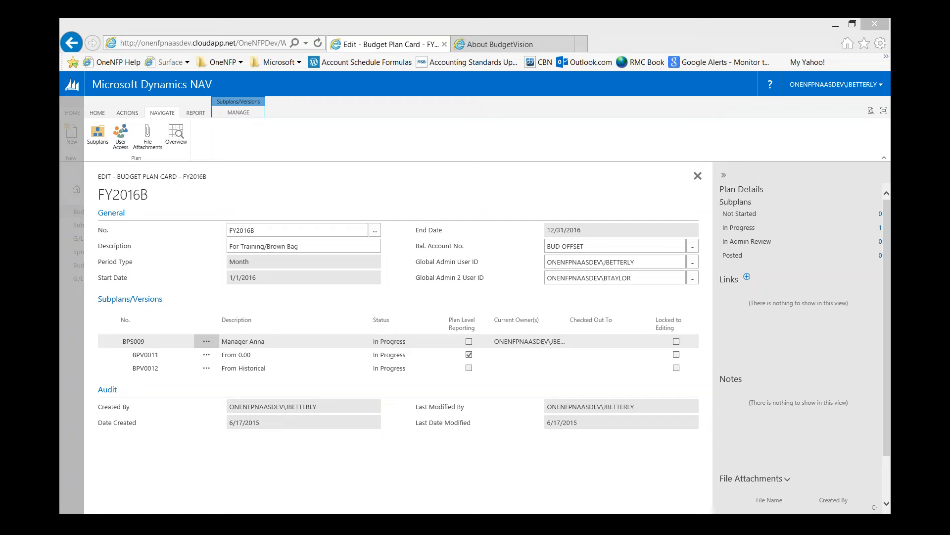
click(697, 176)
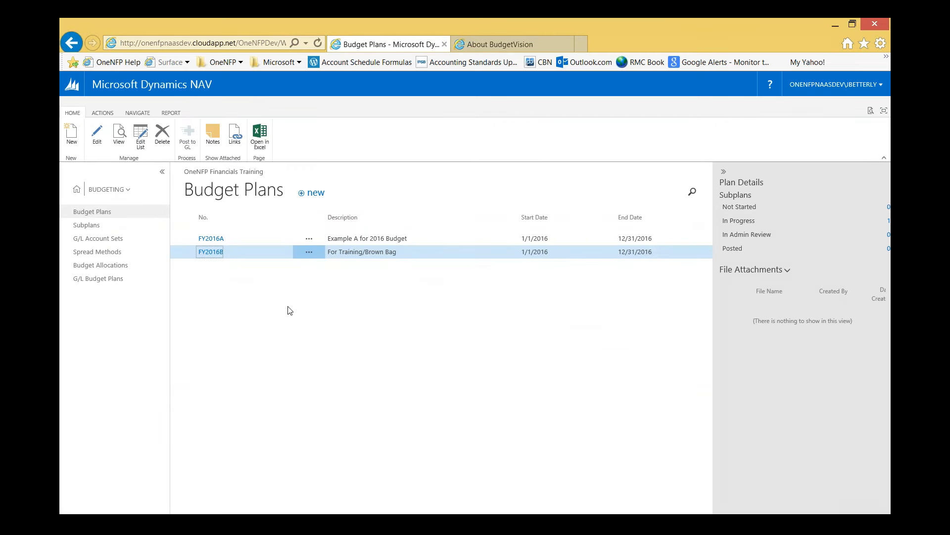